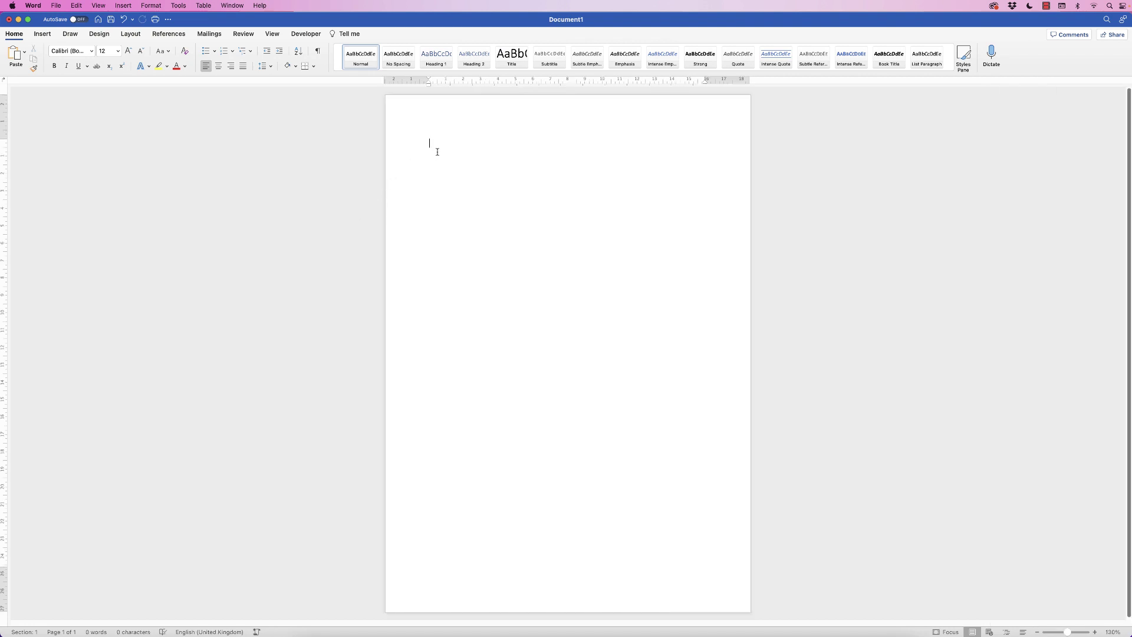
Step: Open the stock image library from the blank document and search it for "animals"
left_click(43, 34)
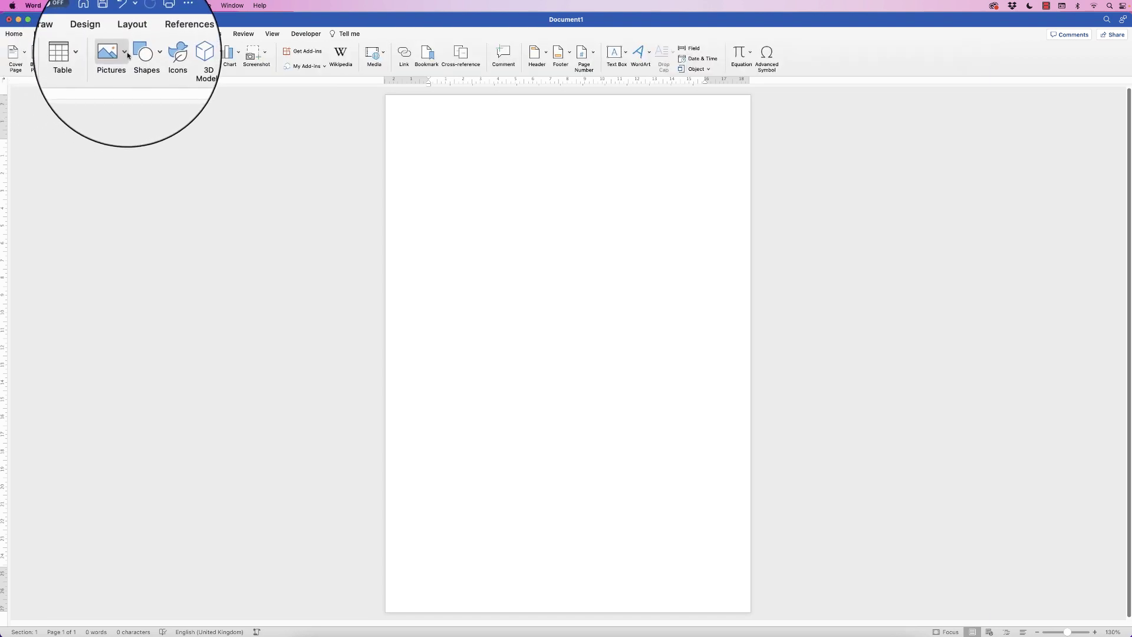
left_click(125, 54)
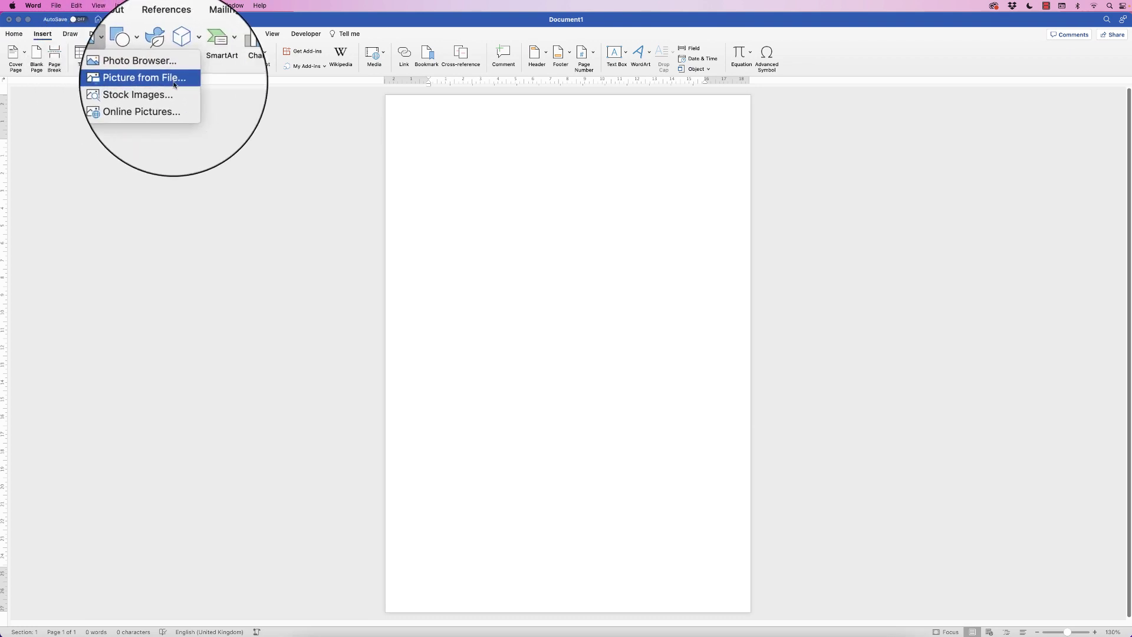
left_click(146, 93)
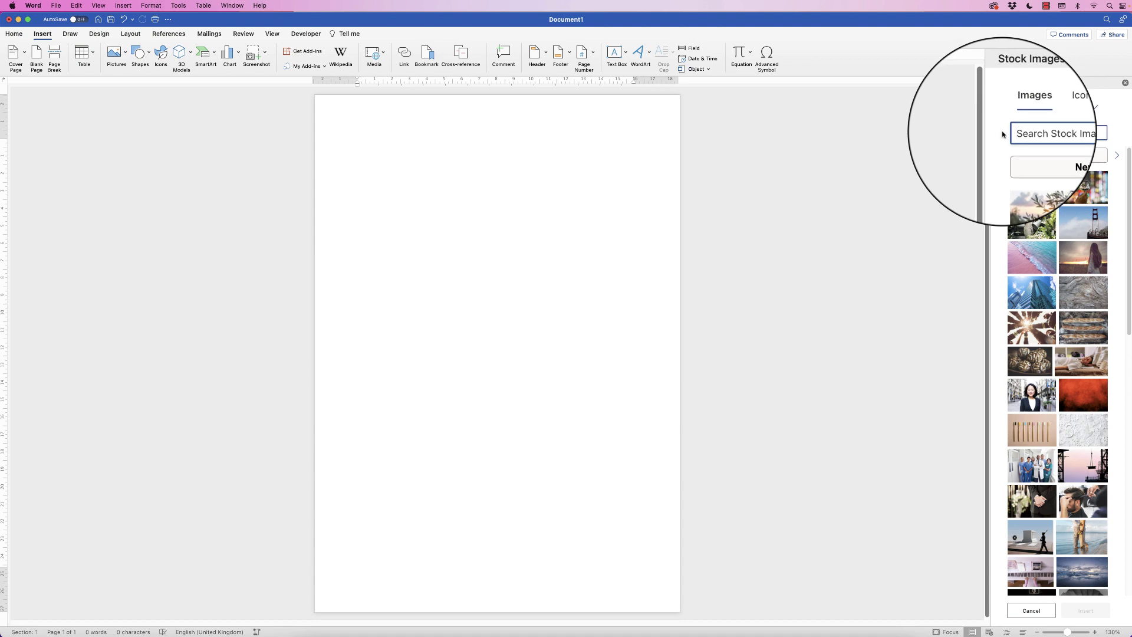
type("animals")
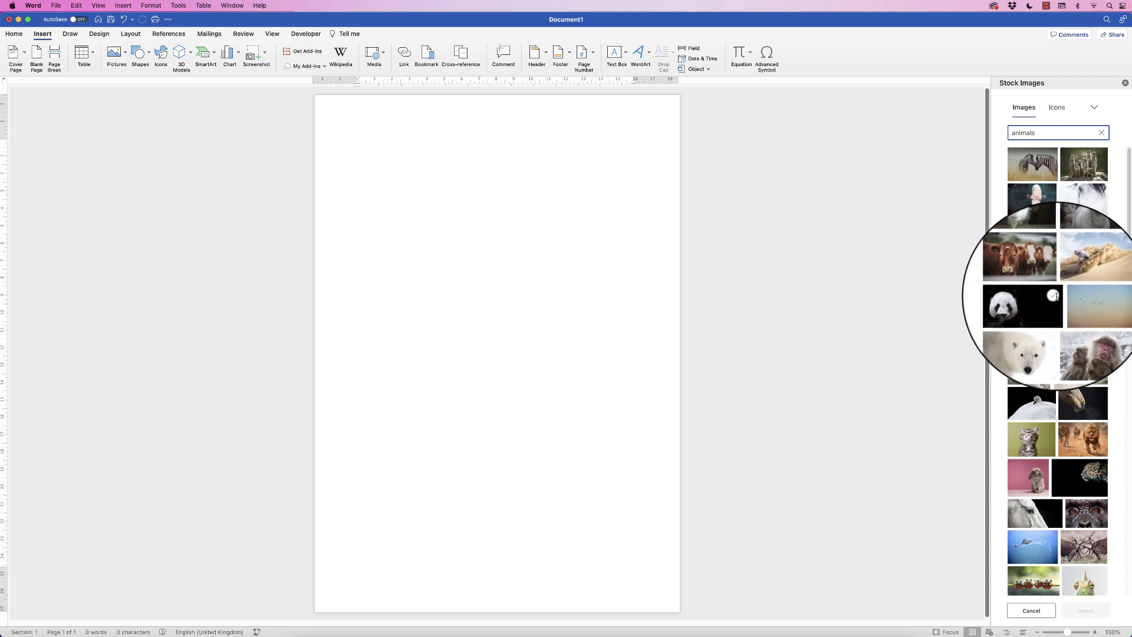
Step: Insert six animal stock images at once: panda, polar bear, flying geese, giraffes, lion and orangutan
left_click(1054, 296)
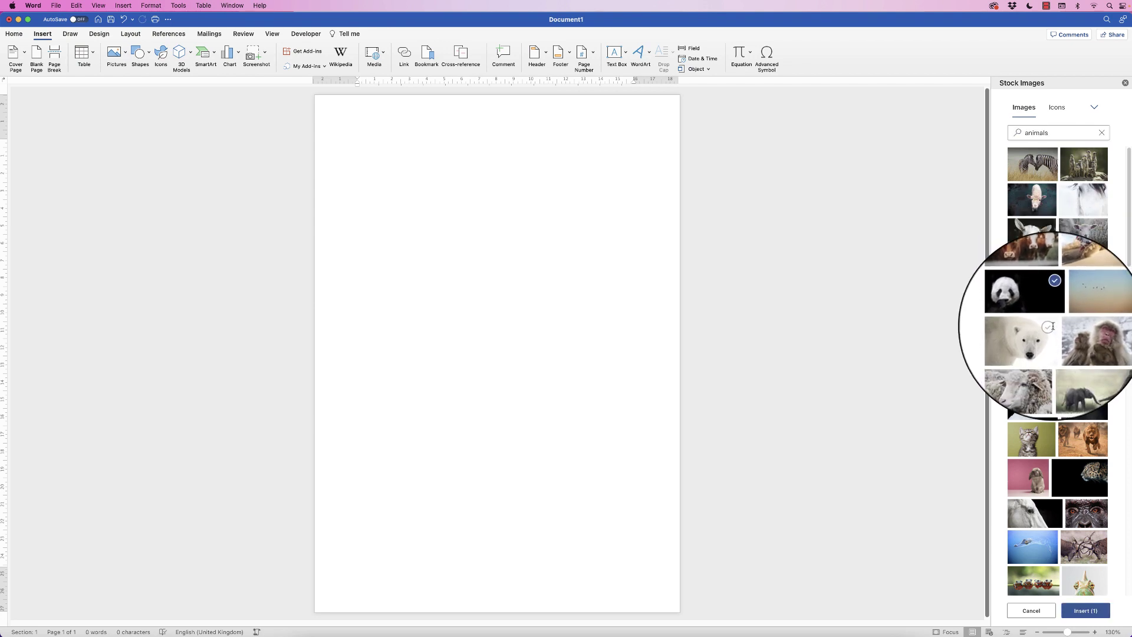
left_click(1049, 328)
left_click(1099, 328)
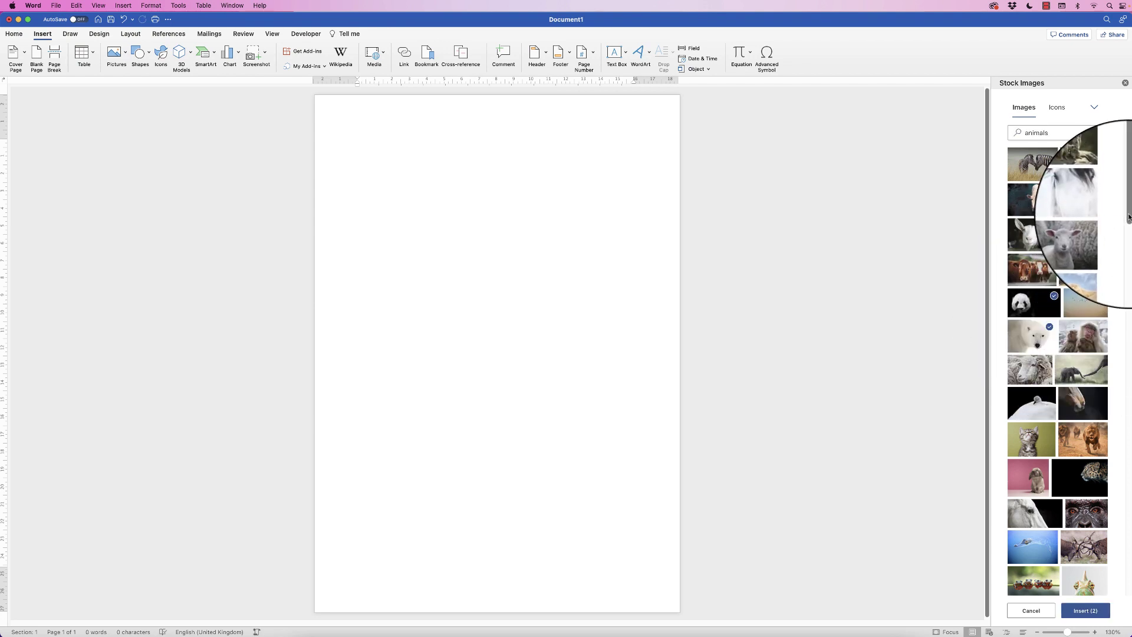
scroll(1099, 283, "down", 10)
left_click(1100, 236)
scroll(1085, 354, "down", 15)
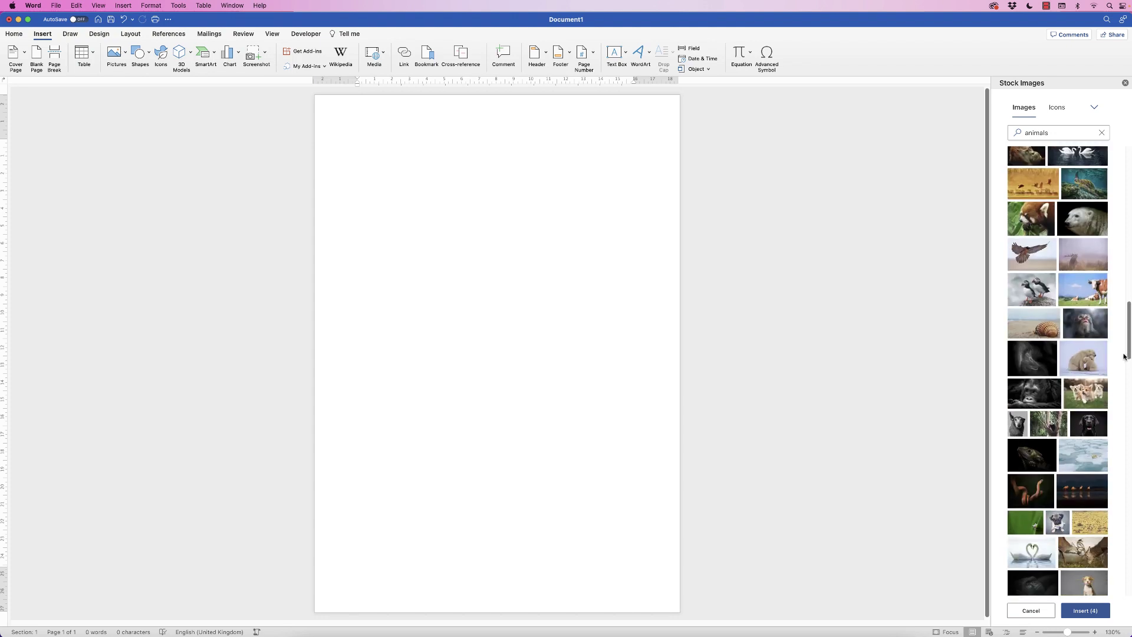
left_click(1050, 421)
left_click(1101, 421)
left_click(1073, 611)
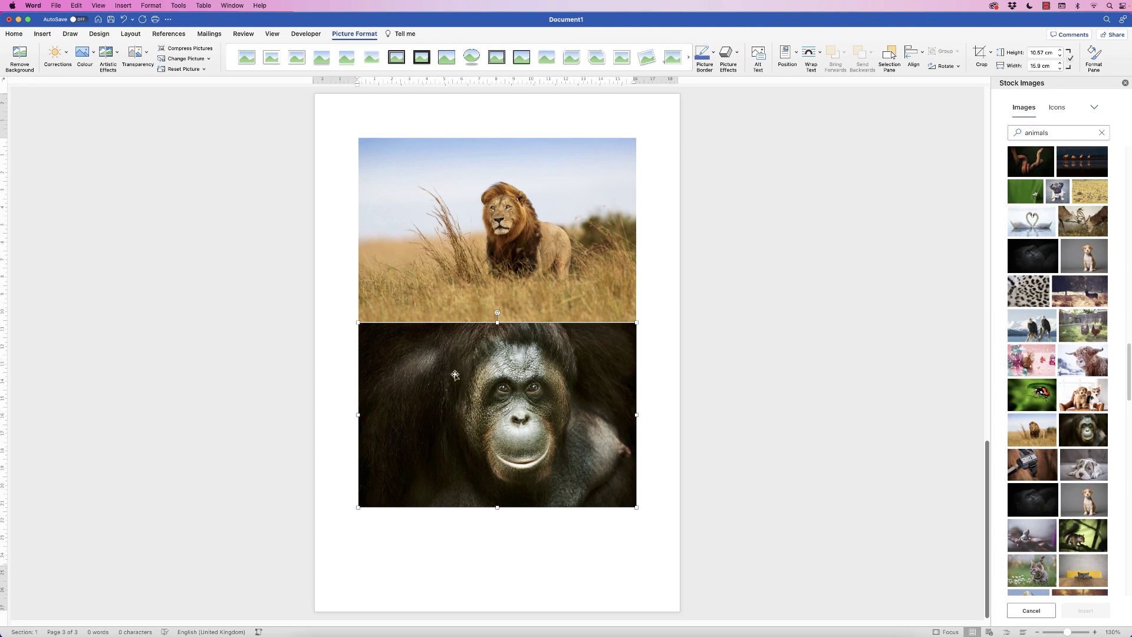
Step: Set the orangutan picture's text wrapping to In Front of Text
left_click_drag(454, 375, 457, 407)
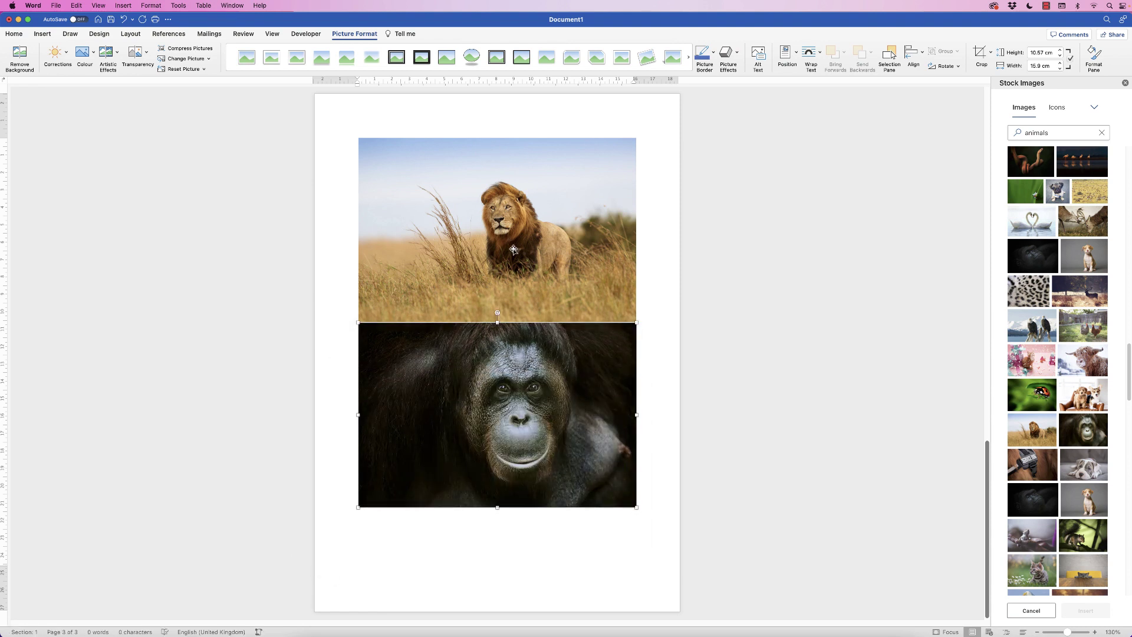
right_click(503, 368)
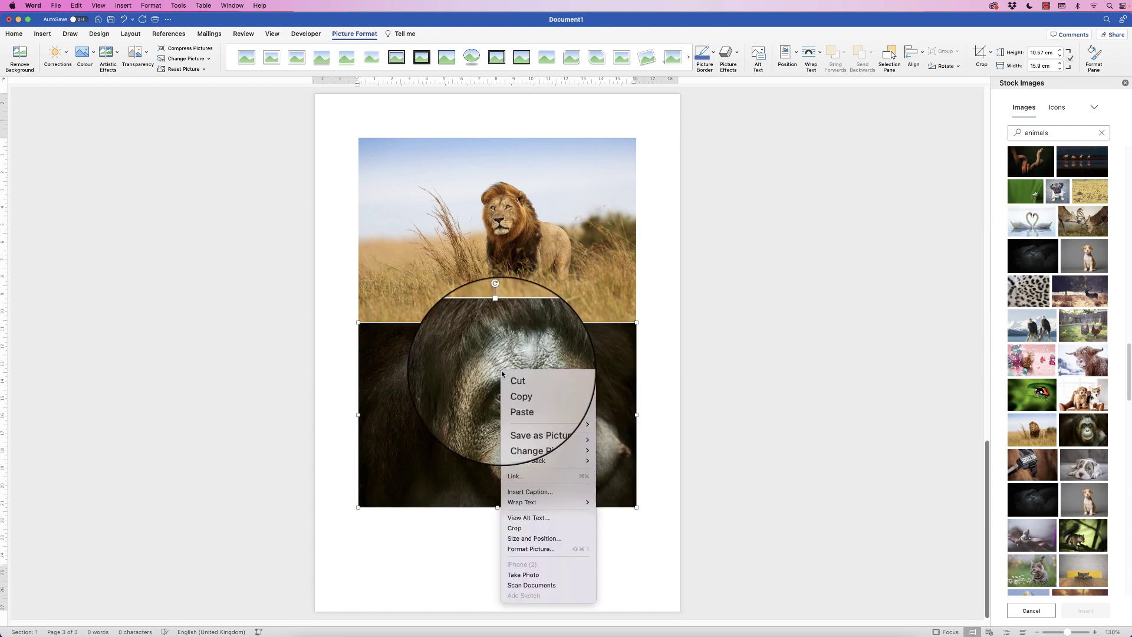
mouse_move(543, 502)
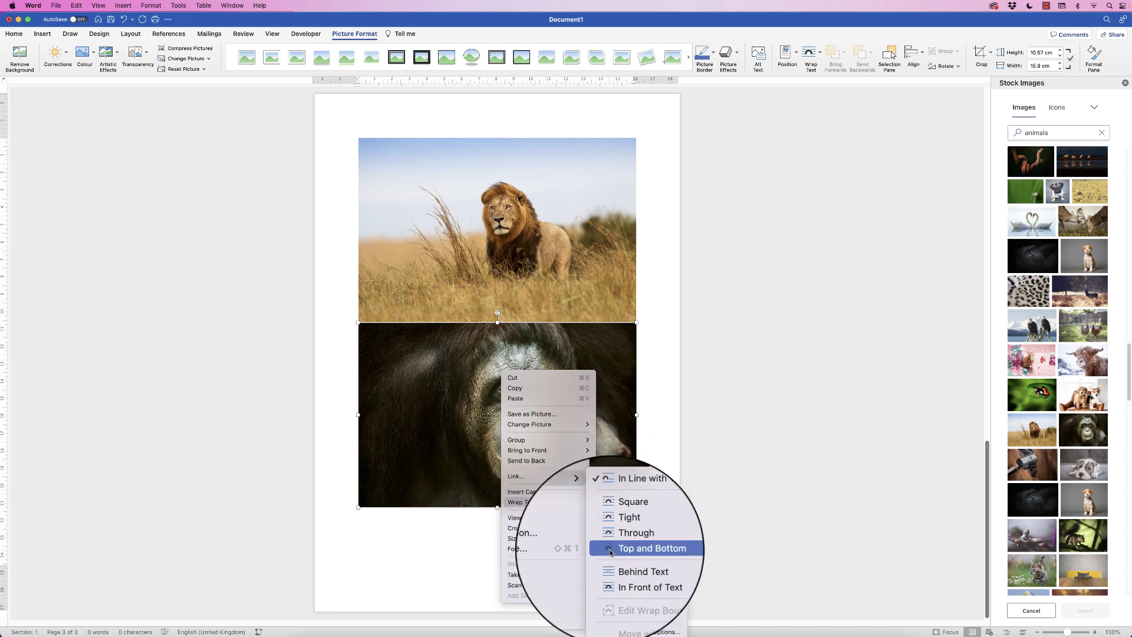
left_click(634, 575)
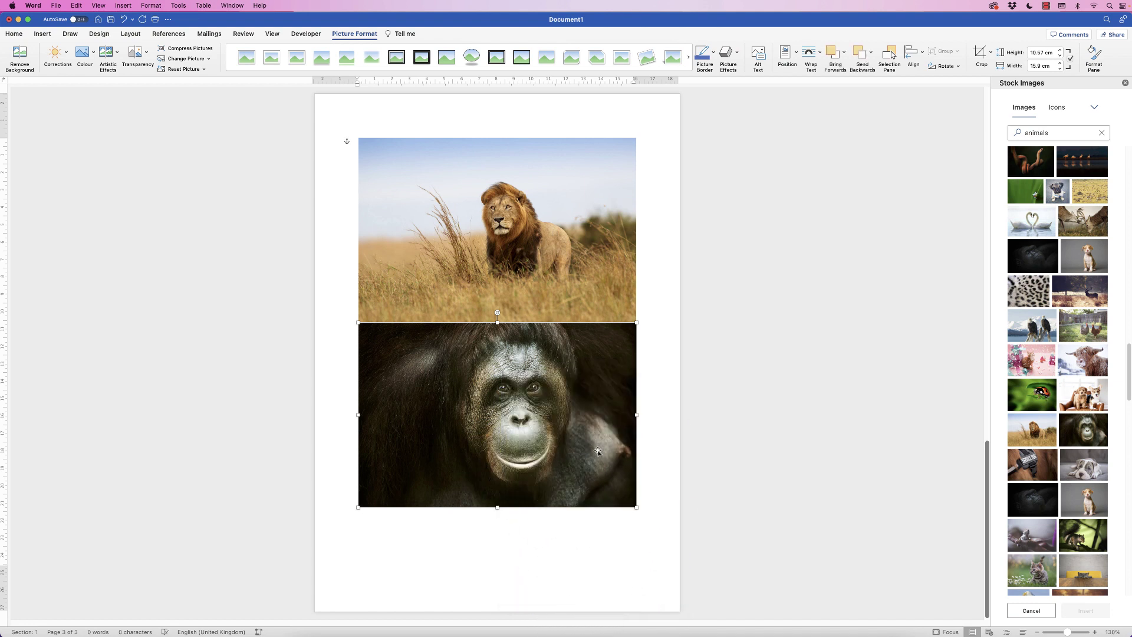
Step: Change the lion picture's text wrapping to In Front of Text
left_click(565, 269)
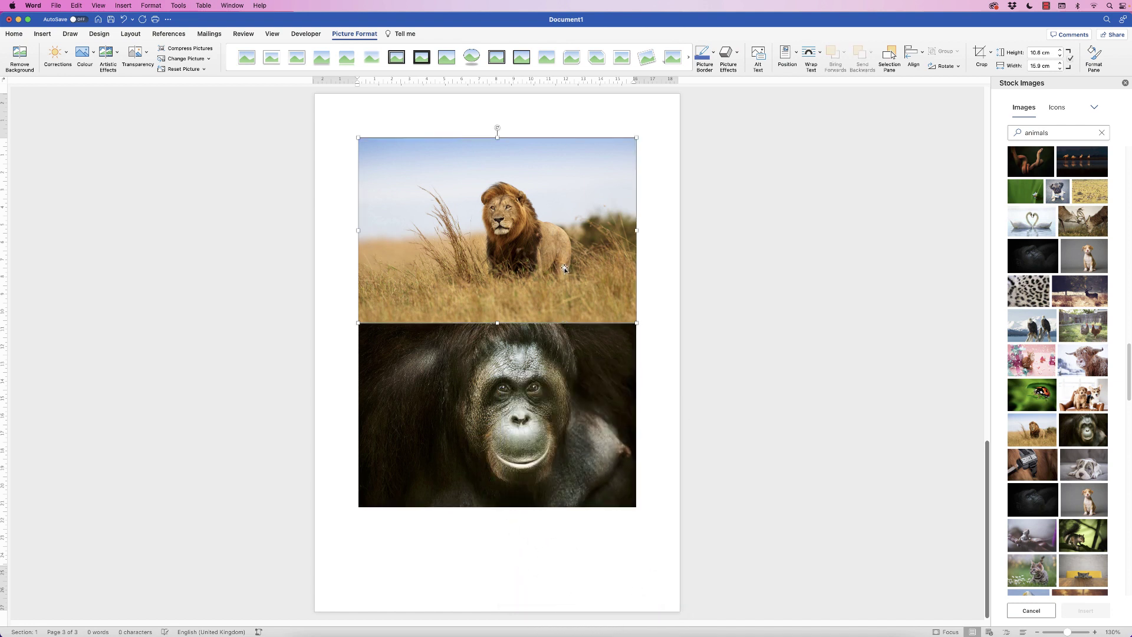
right_click(569, 261)
mouse_move(606, 391)
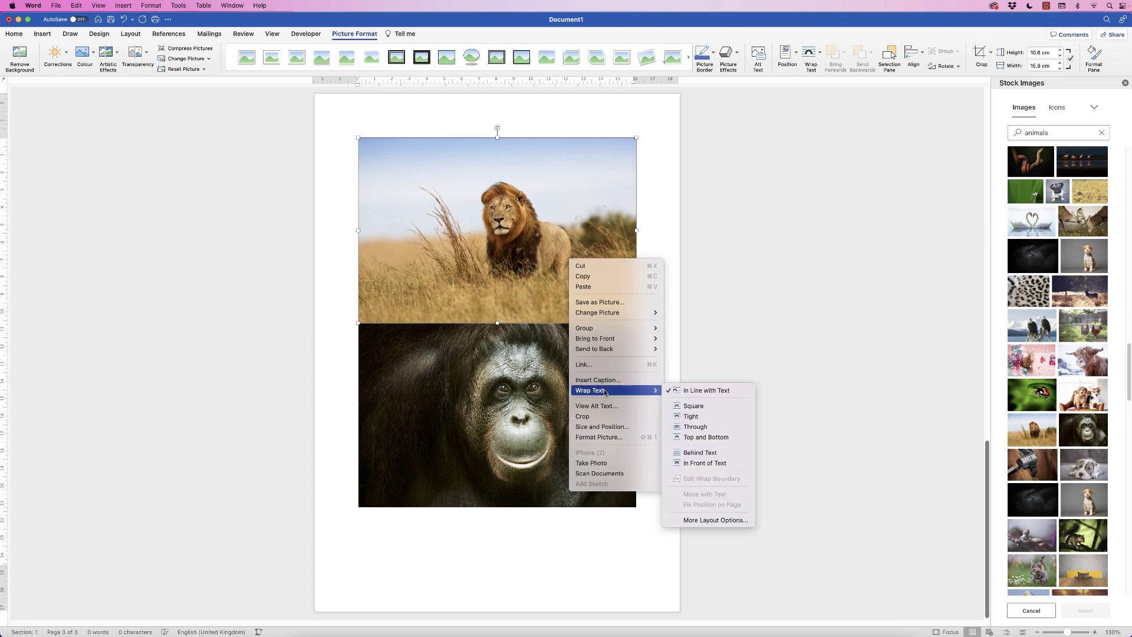
left_click(696, 464)
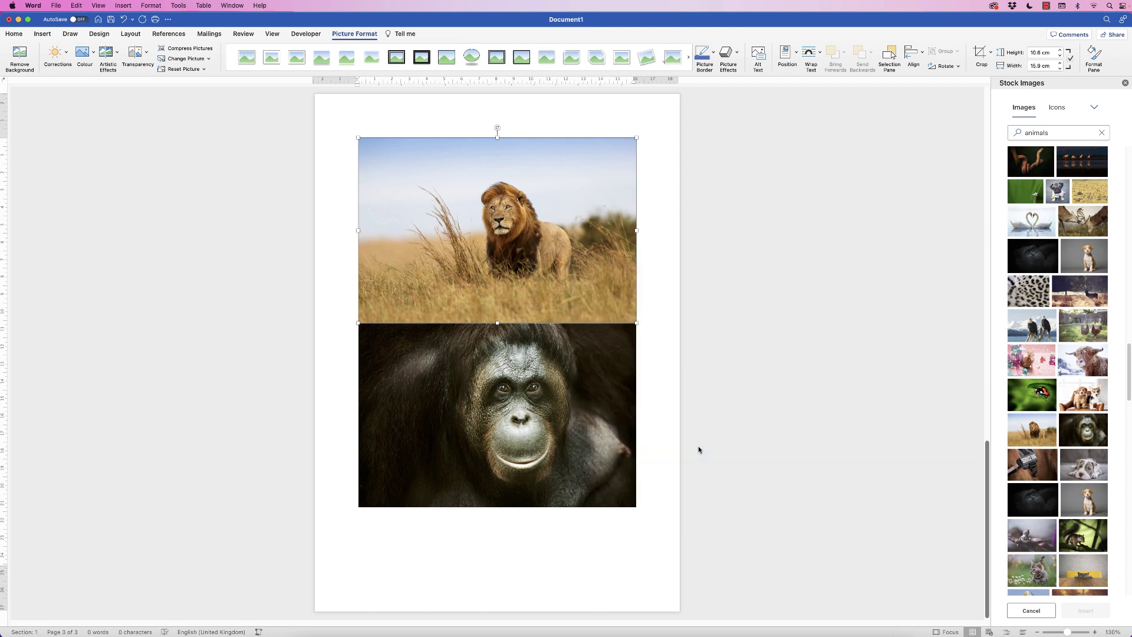
Step: Shrink the lion picture to about 10.2 cm wide and the orangutan picture to about 8.9 cm wide
left_click_drag(635, 137, 537, 205)
left_click(599, 353)
left_click_drag(635, 323, 514, 404)
Step: Wrap the giraffe picture In Front of Text and shrink it to about 7.6 cm wide
left_click(555, 371)
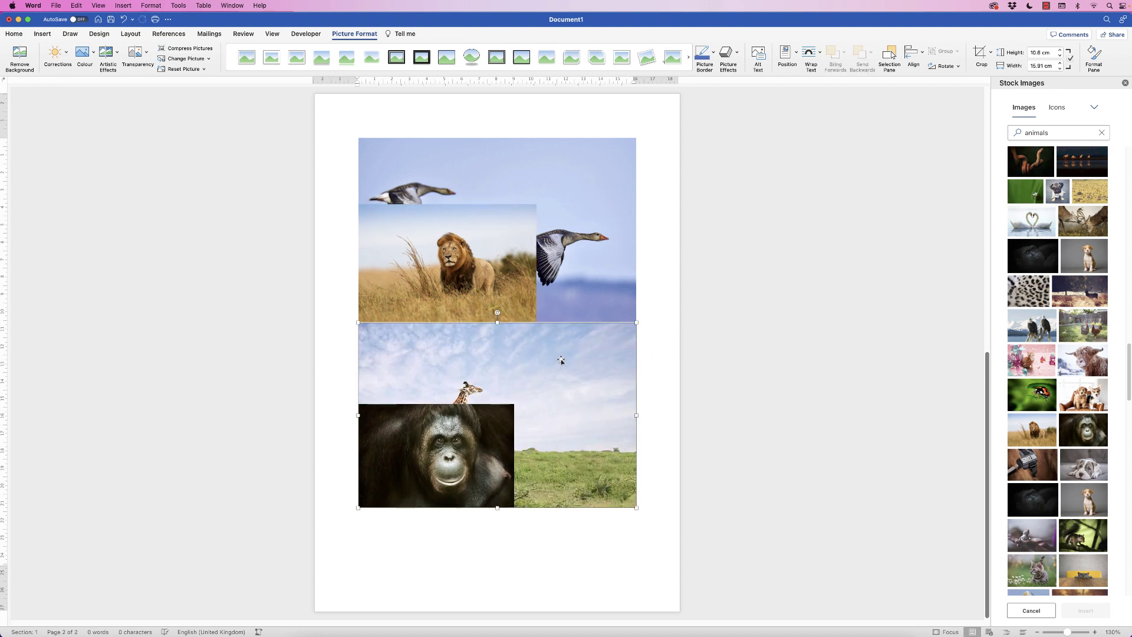
right_click(560, 360)
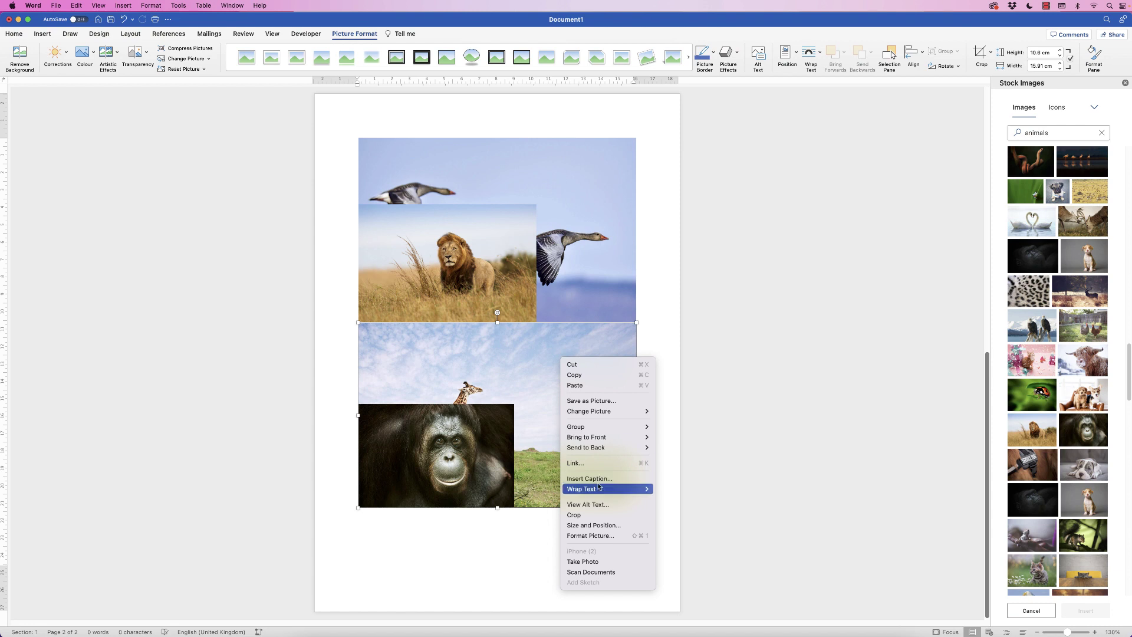
mouse_move(620, 492)
left_click(696, 561)
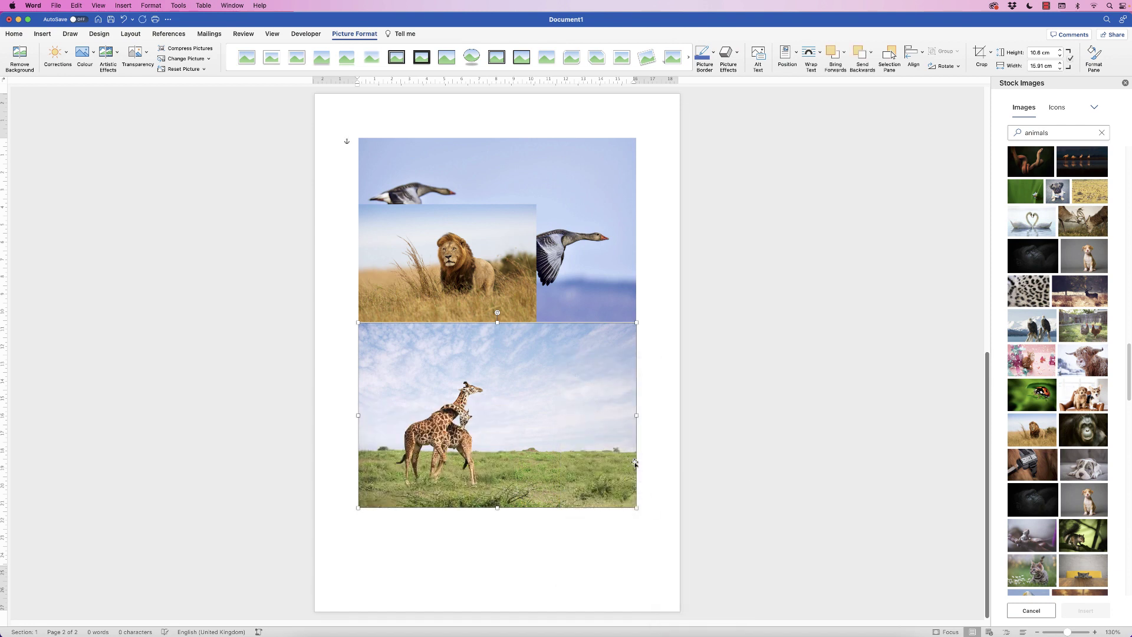
left_click_drag(637, 323, 491, 419)
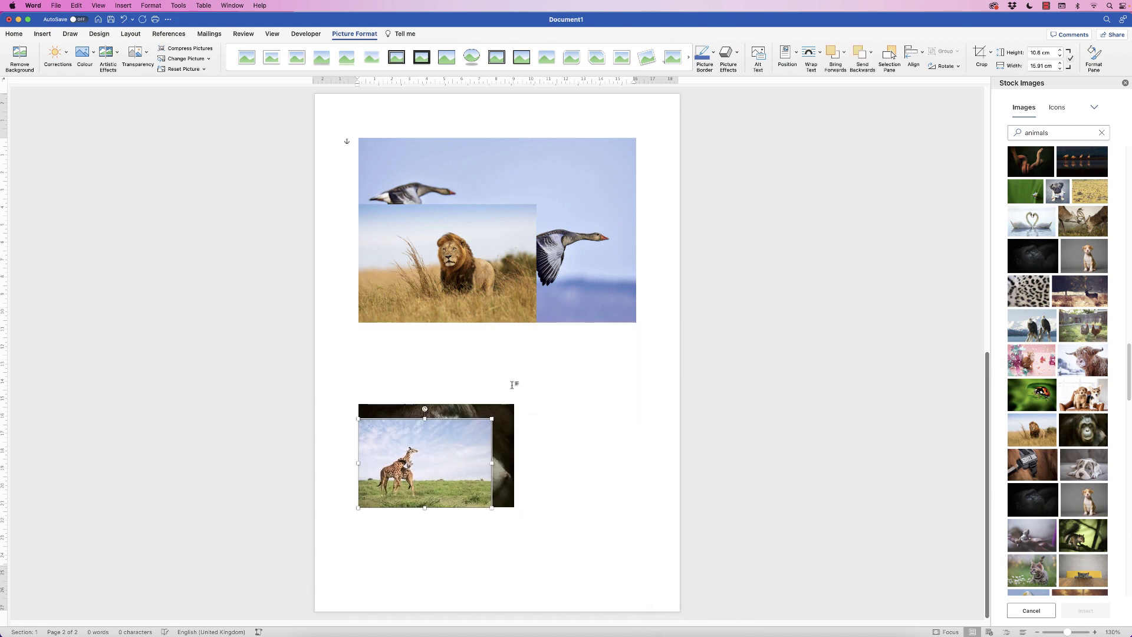
Step: Place the geese, panda and polar bear pictures In Front of Text and scale them down
right_click(587, 256)
mouse_move(625, 385)
left_click(696, 458)
right_click(593, 183)
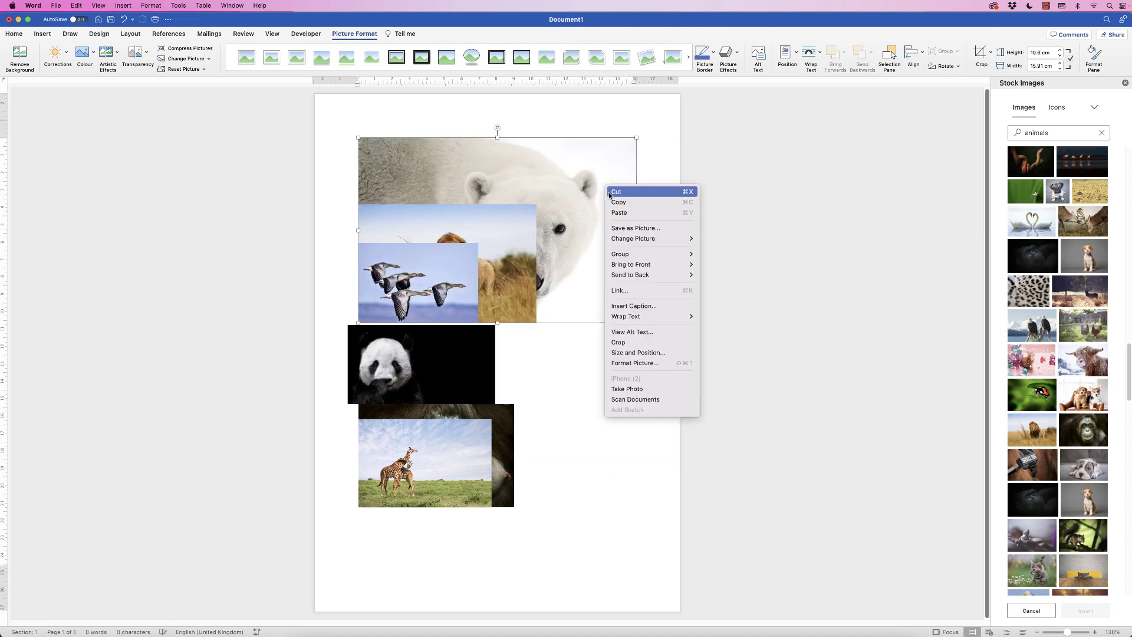
Step: Move the polar bear picture to the top of the page and the giraffe picture towards the bottom
left_click(413, 289)
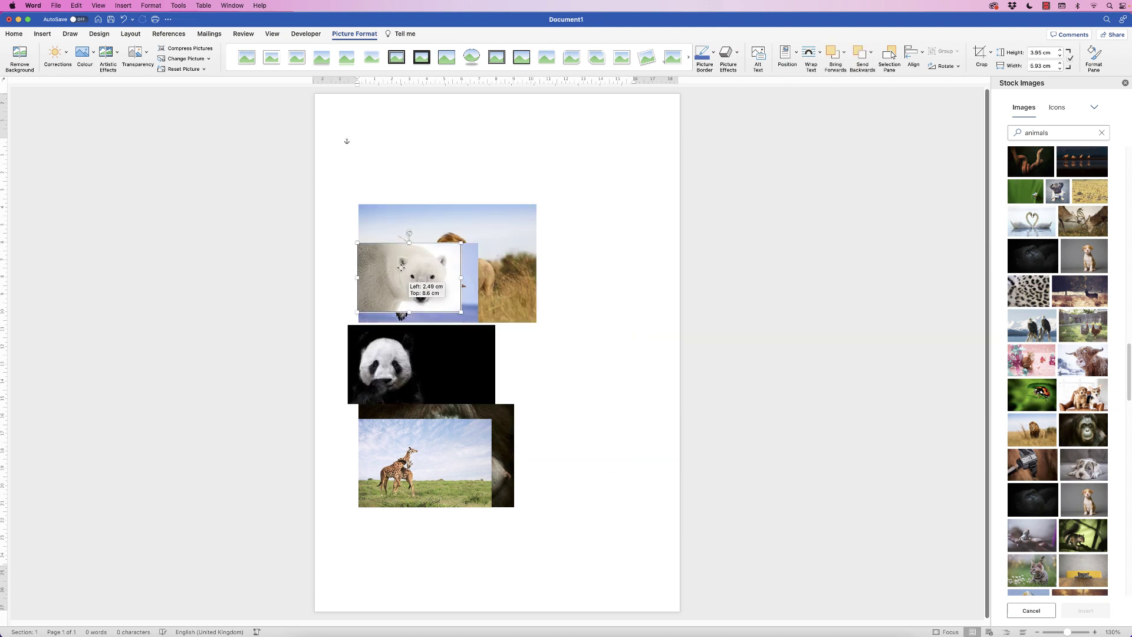
left_click_drag(407, 287, 406, 148)
left_click_drag(412, 444, 400, 517)
Step: Shrink the orangutan and panda pictures to about 6.4 cm wide each, stacking the orangutan between the panda and giraffes
left_click(453, 438)
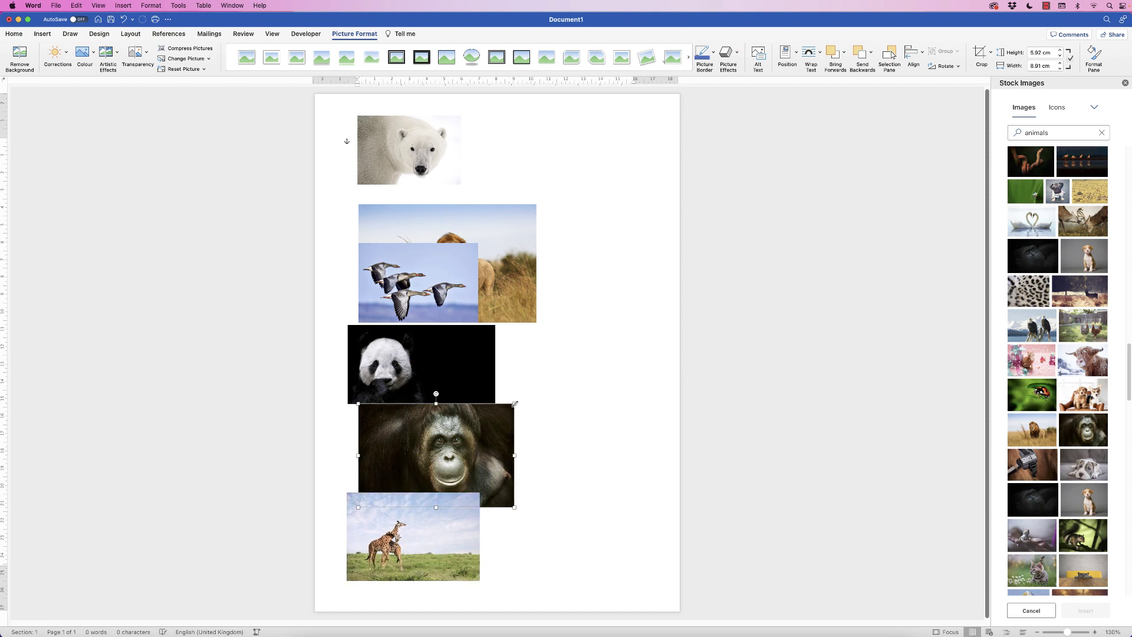
left_click_drag(515, 404, 419, 417)
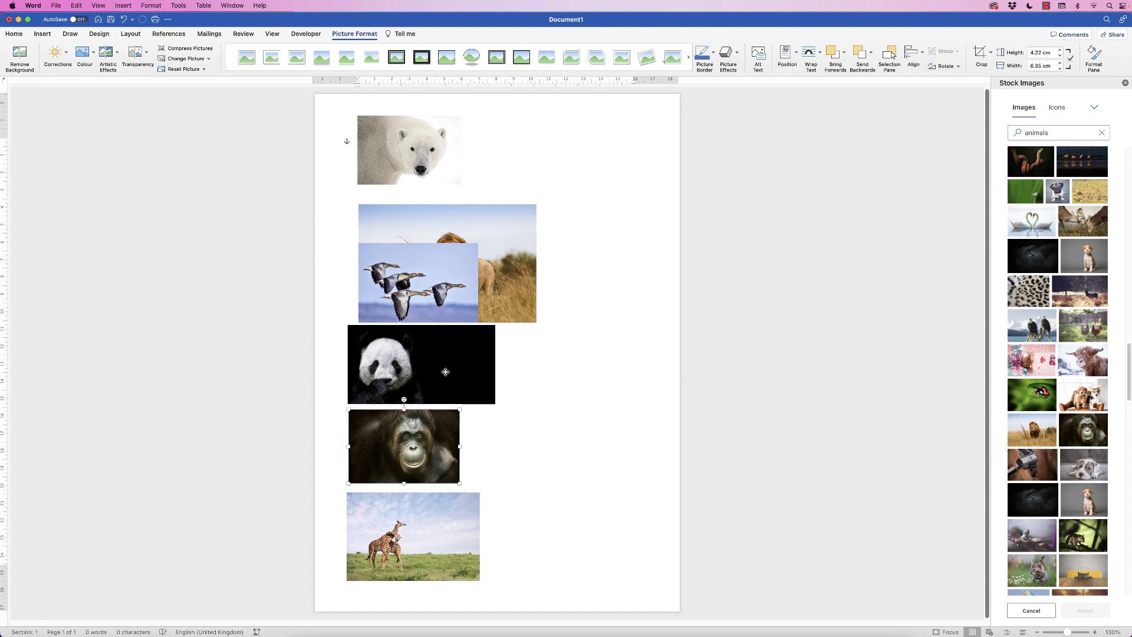
left_click(445, 371)
left_click_drag(495, 324, 460, 345)
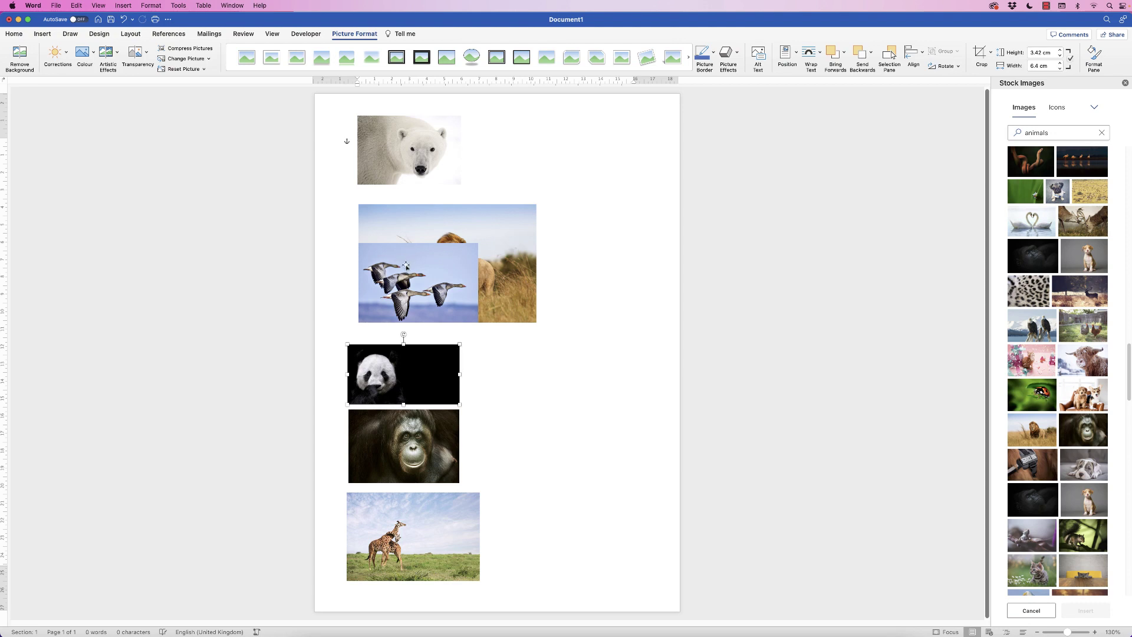
Step: Shift the geese picture down, then shrink the lion picture and place it directly below the polar bear
left_click_drag(427, 275, 416, 287)
left_click(511, 230)
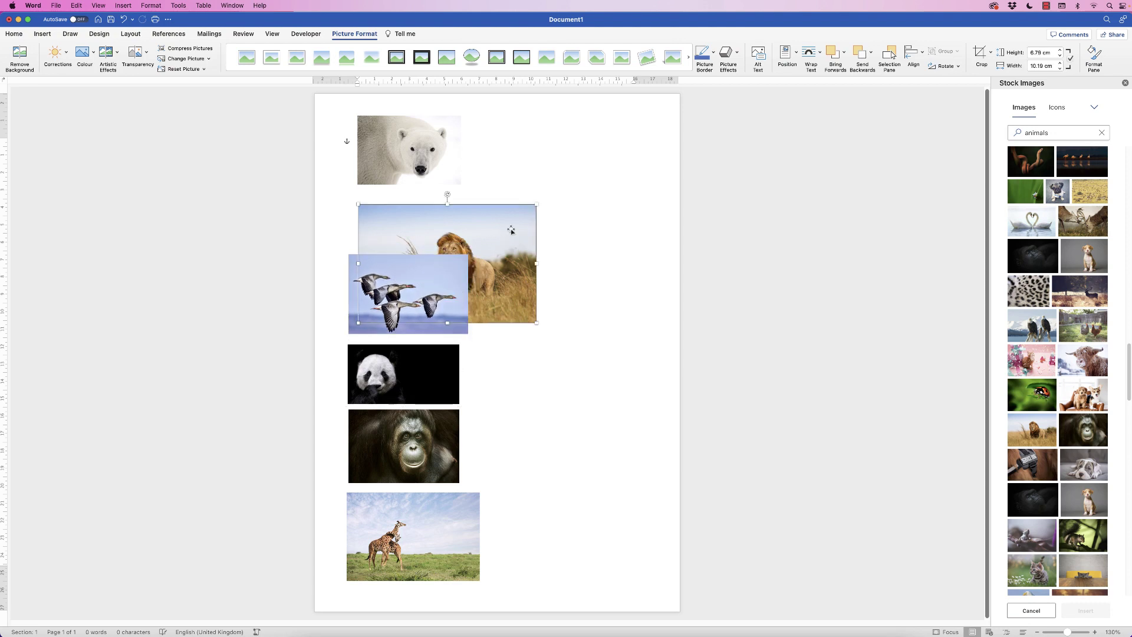
left_click_drag(537, 203, 451, 187)
left_click_drag(398, 219, 401, 221)
Step: Reduce the geese picture to about 6 cm wide and centre it in the gap between the lion and panda
left_click_drag(419, 316, 421, 324)
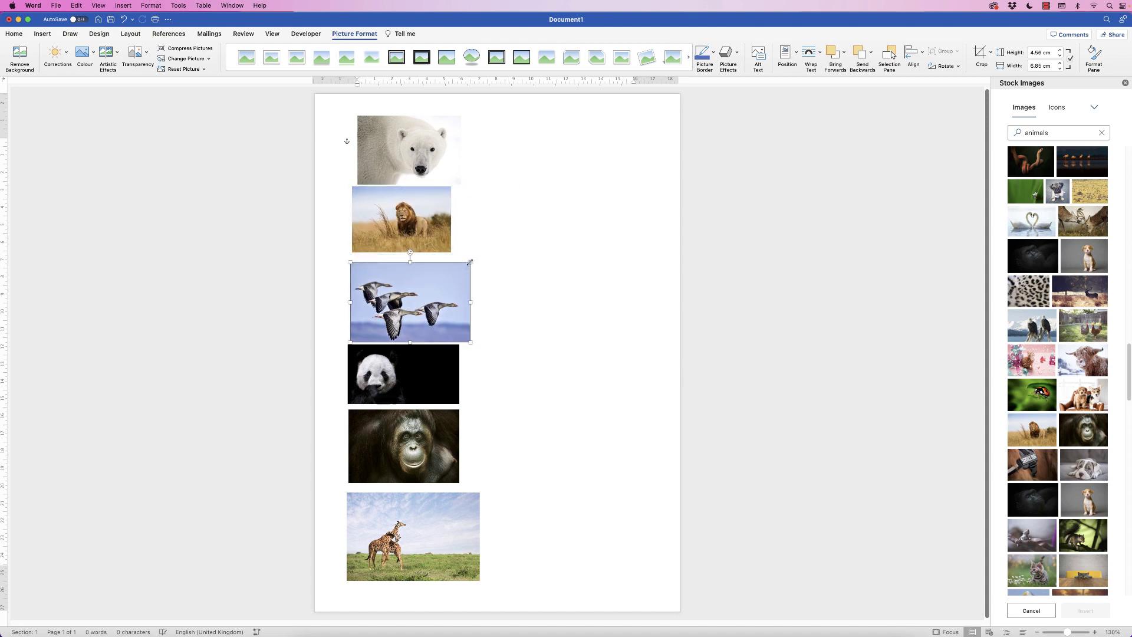
left_click_drag(470, 262, 455, 272)
left_click_drag(404, 305, 410, 298)
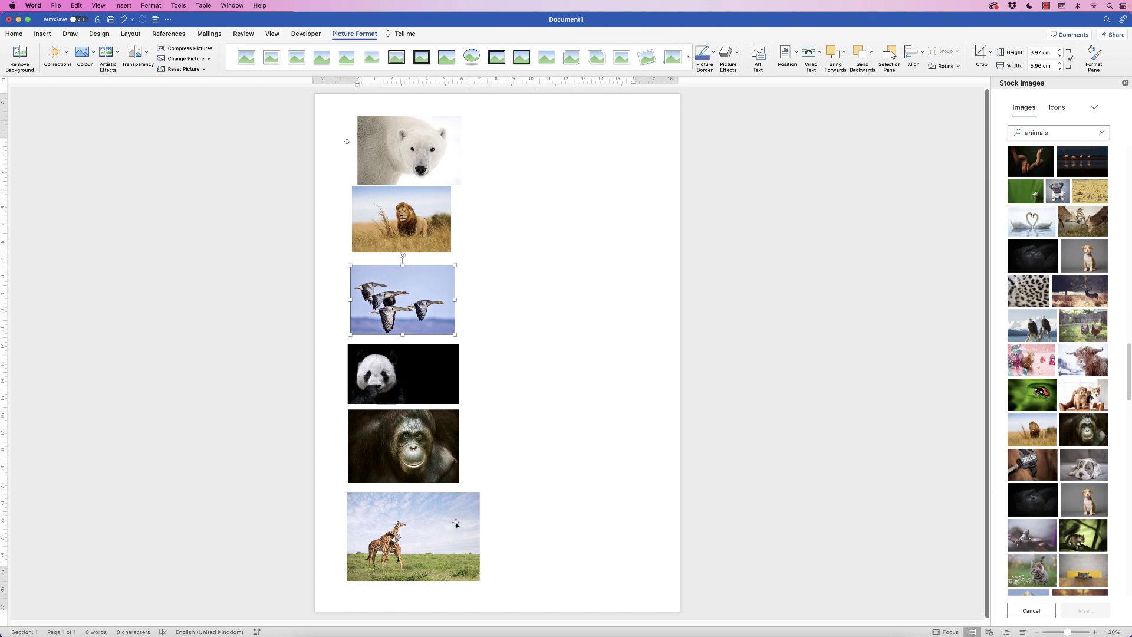
Step: Crop the giraffe picture to a 4:3 landscape ratio, shift the image right inside the crop, and reposition it below the orangutan
left_click(408, 519)
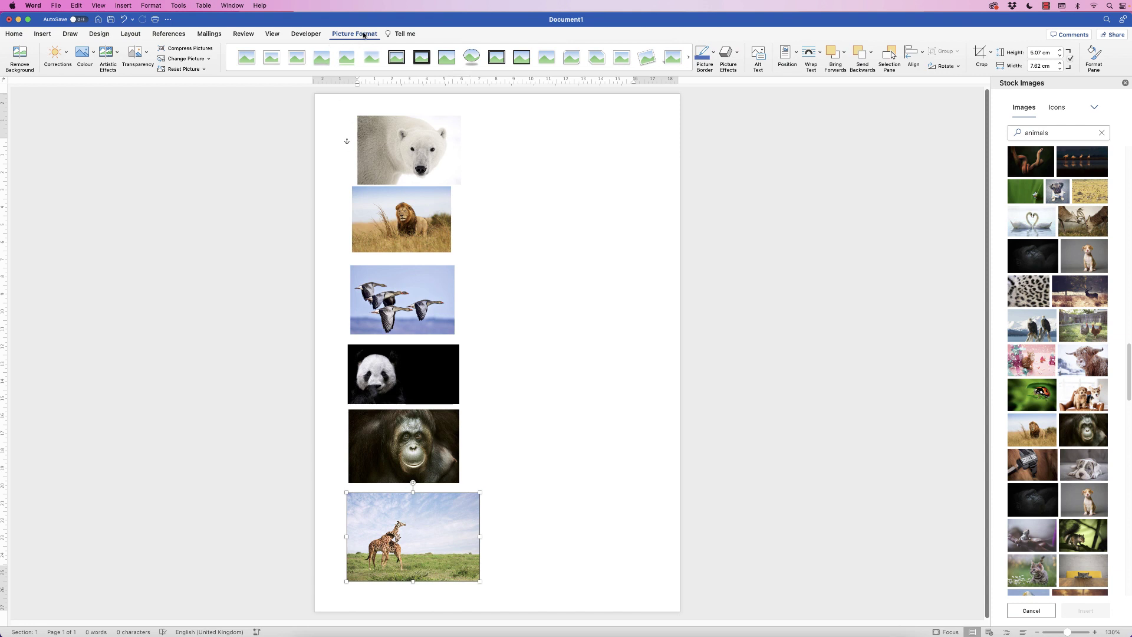
left_click(992, 54)
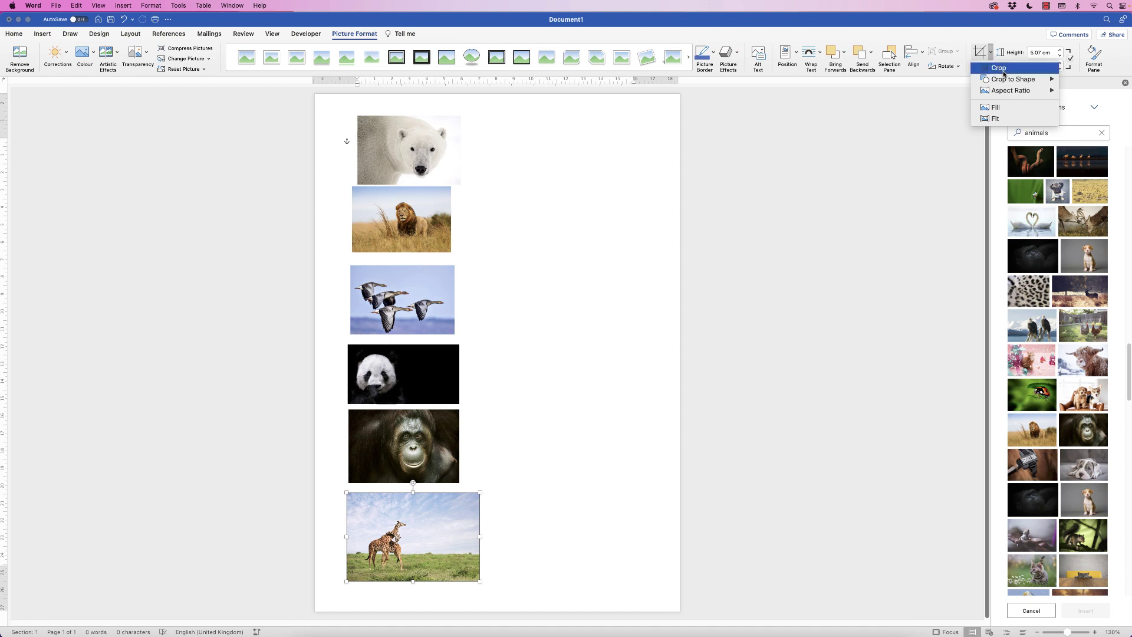
mouse_move(1006, 93)
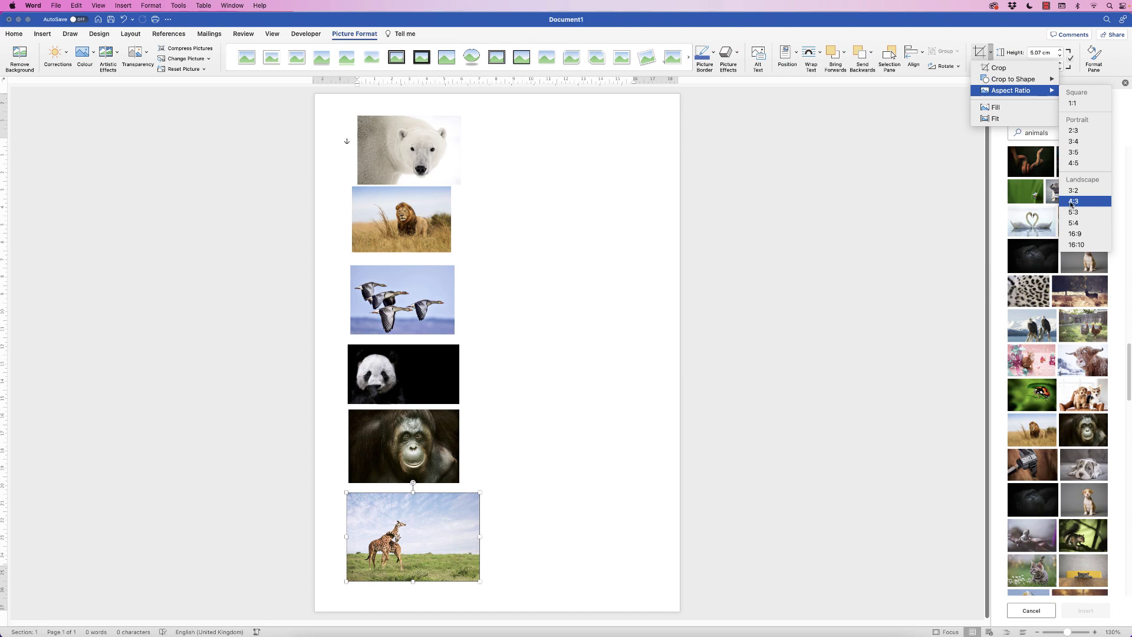
left_click(1074, 202)
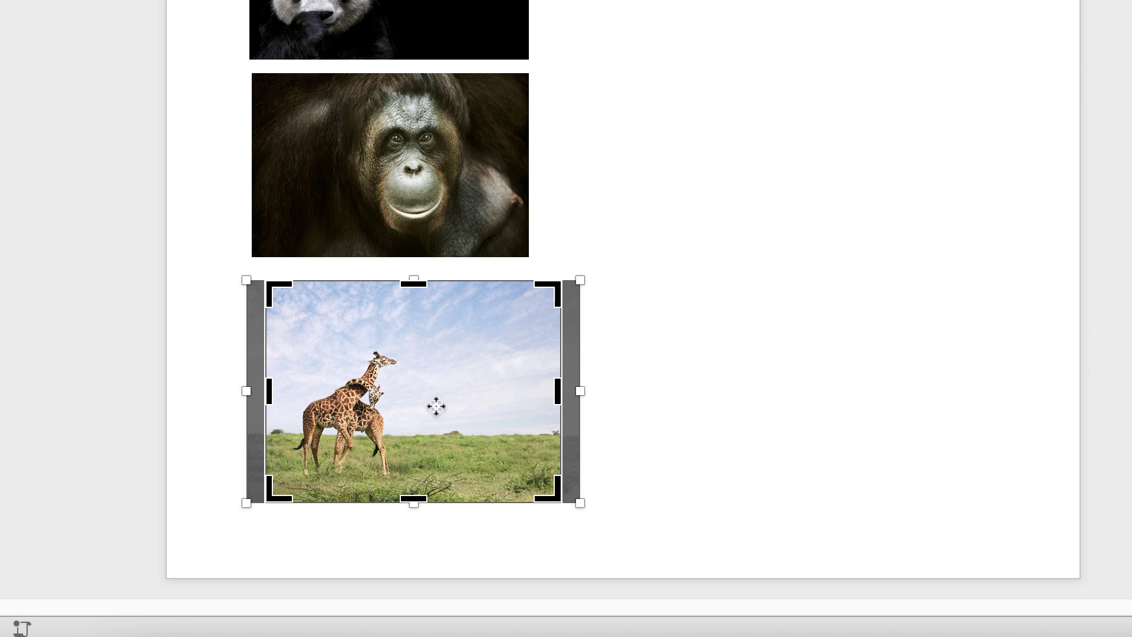
left_click_drag(434, 406, 457, 406)
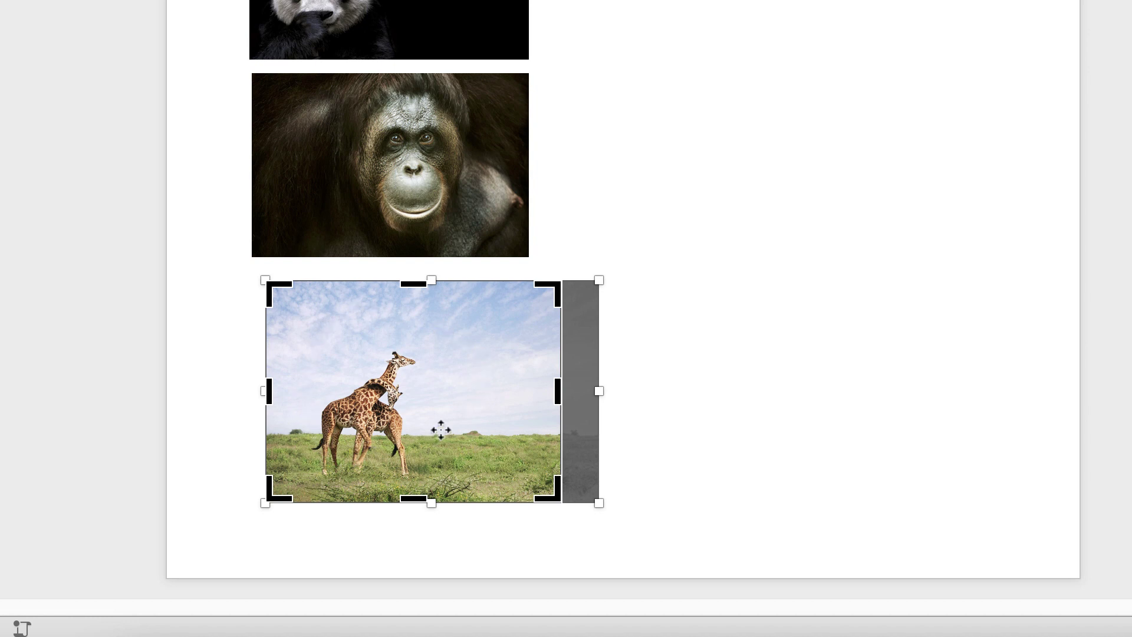
key("Escape")
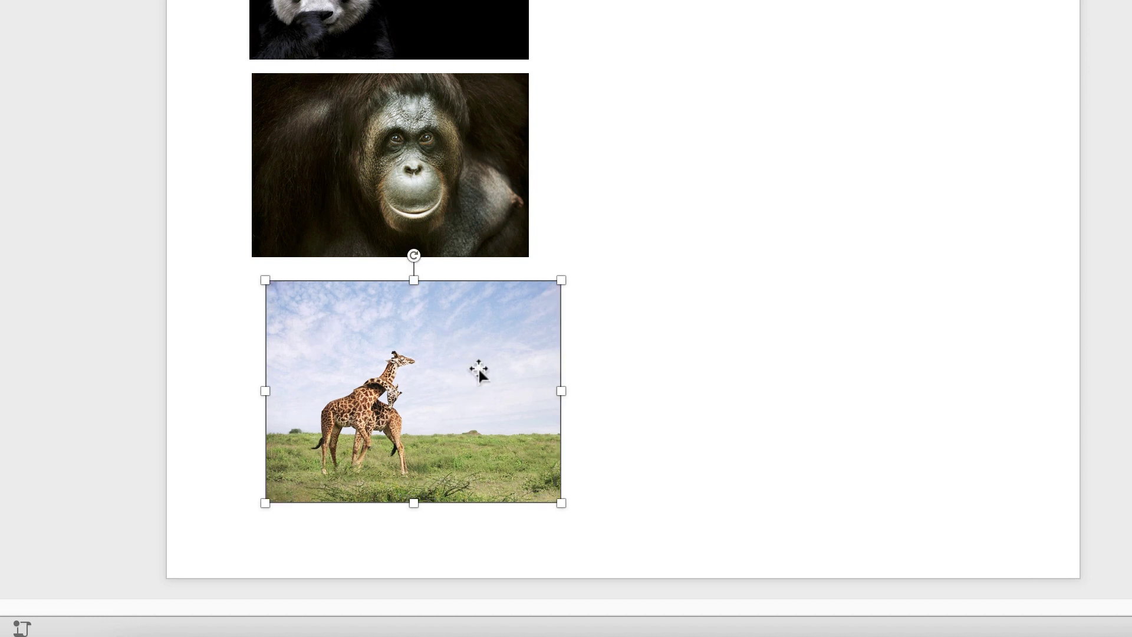
left_click_drag(443, 397, 422, 413)
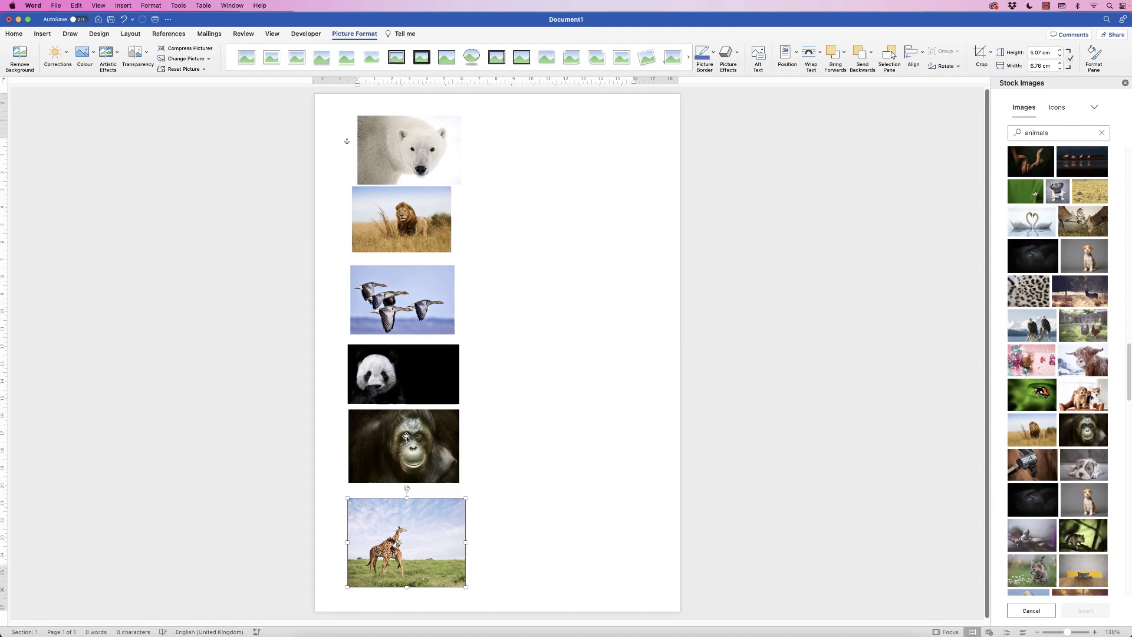
Step: Crop the orangutan picture to a 4:3 landscape ratio and shift the image slightly left inside the crop
left_click(396, 139)
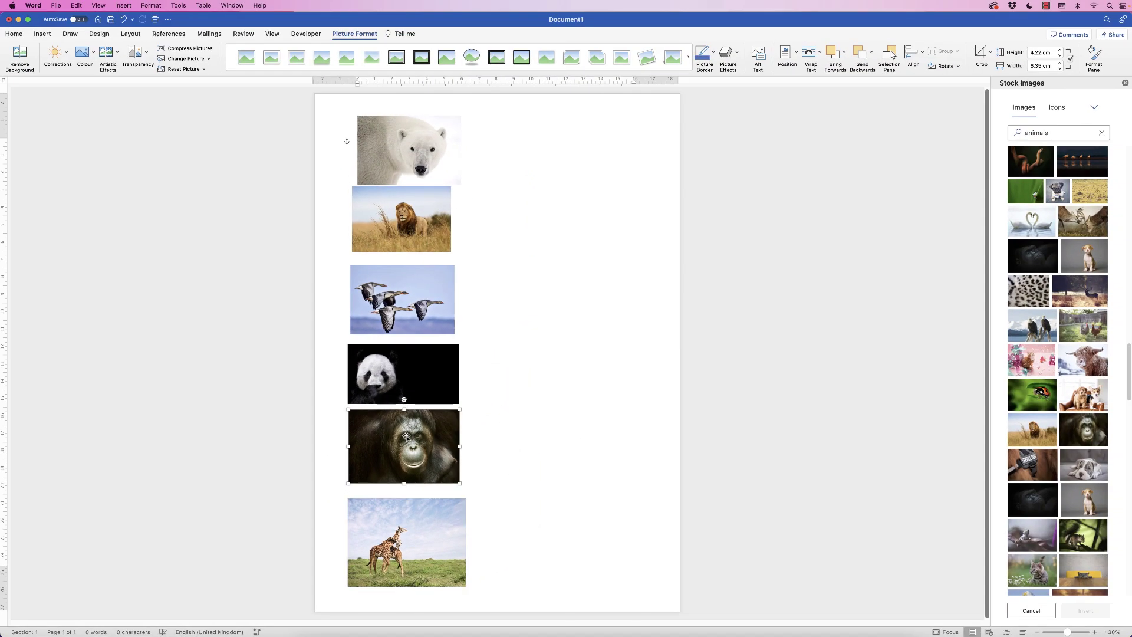
left_click(990, 52)
mouse_move(1005, 94)
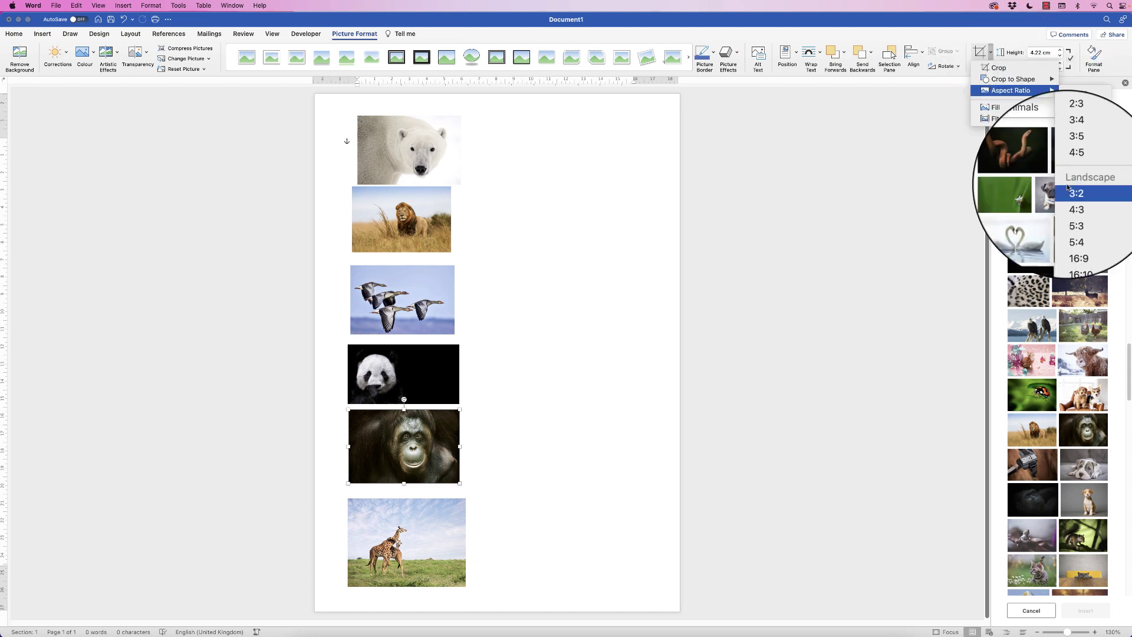
left_click(1073, 201)
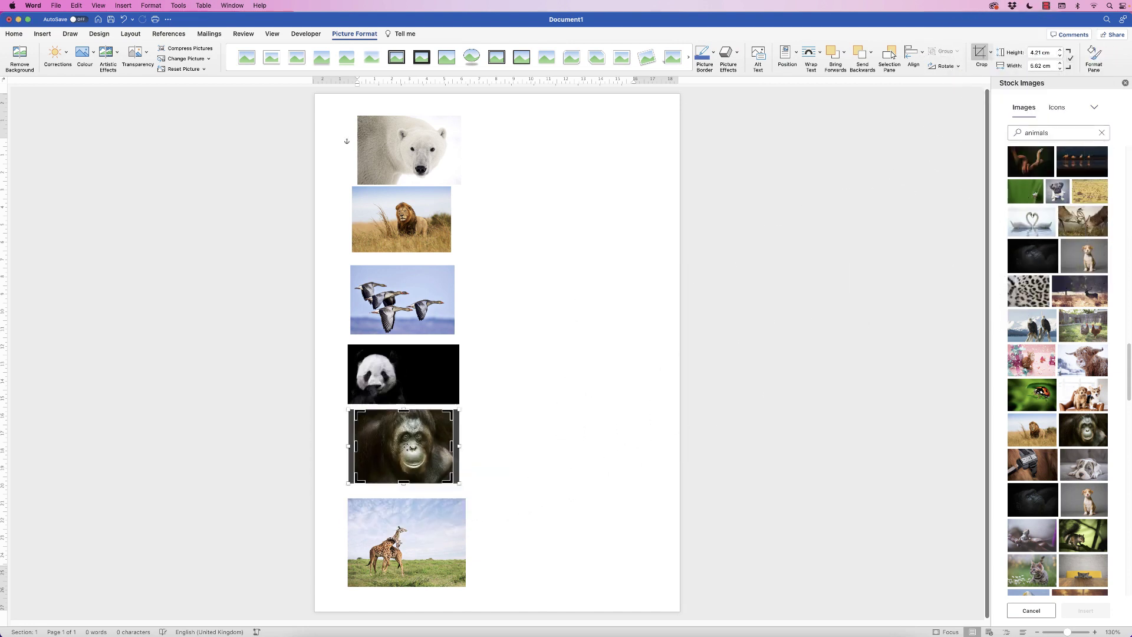
left_click_drag(405, 447, 399, 449)
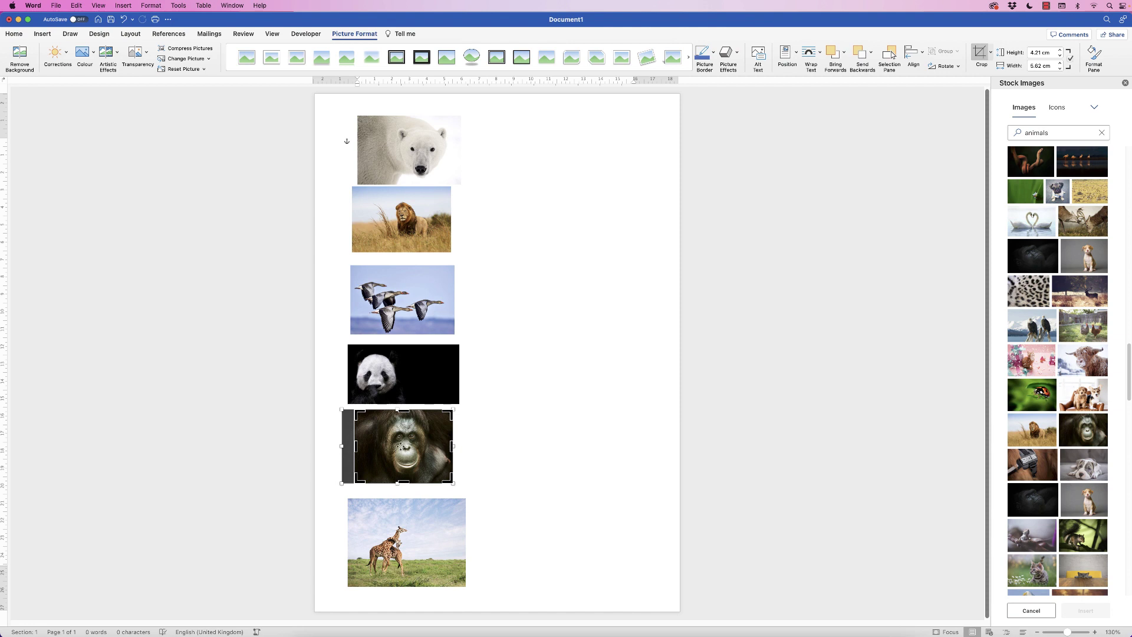
key("Escape")
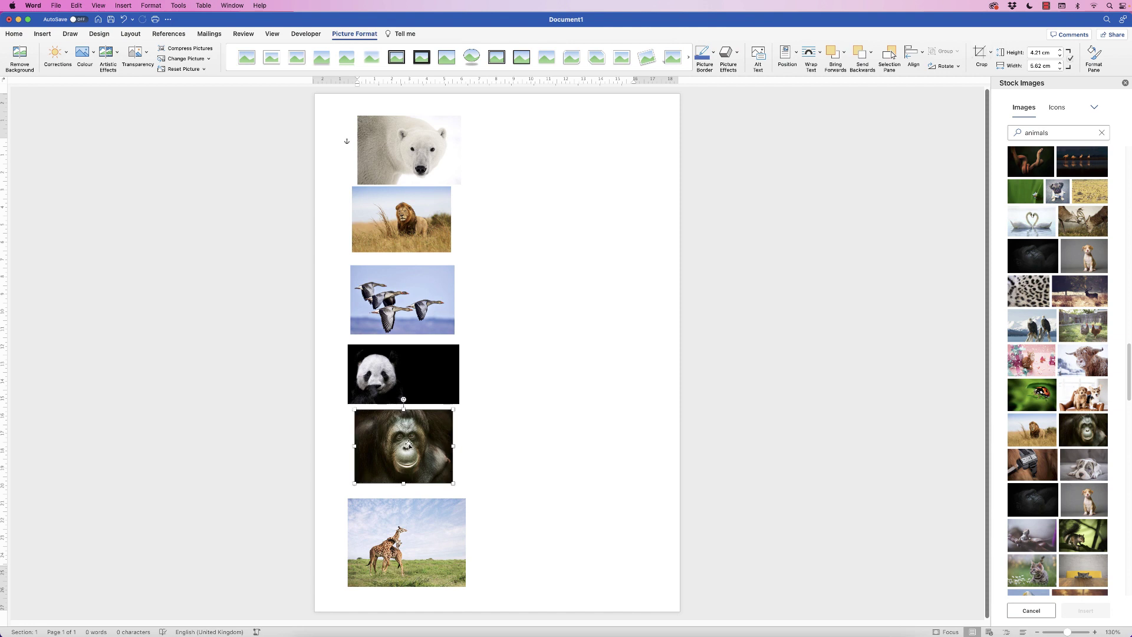
Step: Crop the panda picture to a 4:3 landscape ratio, shifting the image right so the face sits inside the crop
left_click(424, 374)
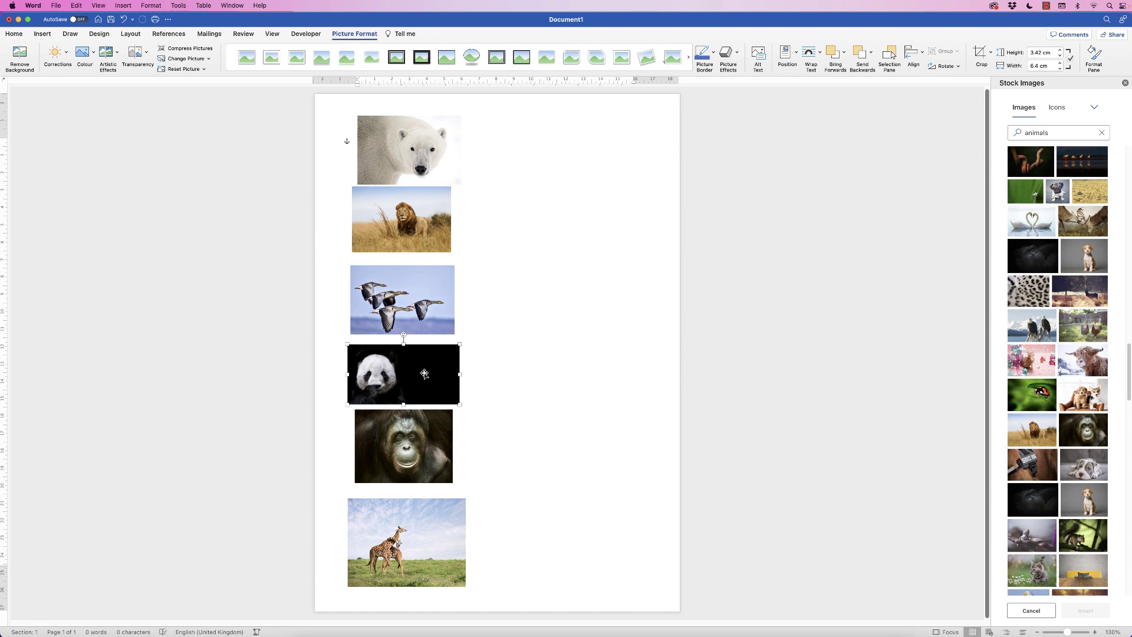
left_click(992, 52)
mouse_move(1011, 91)
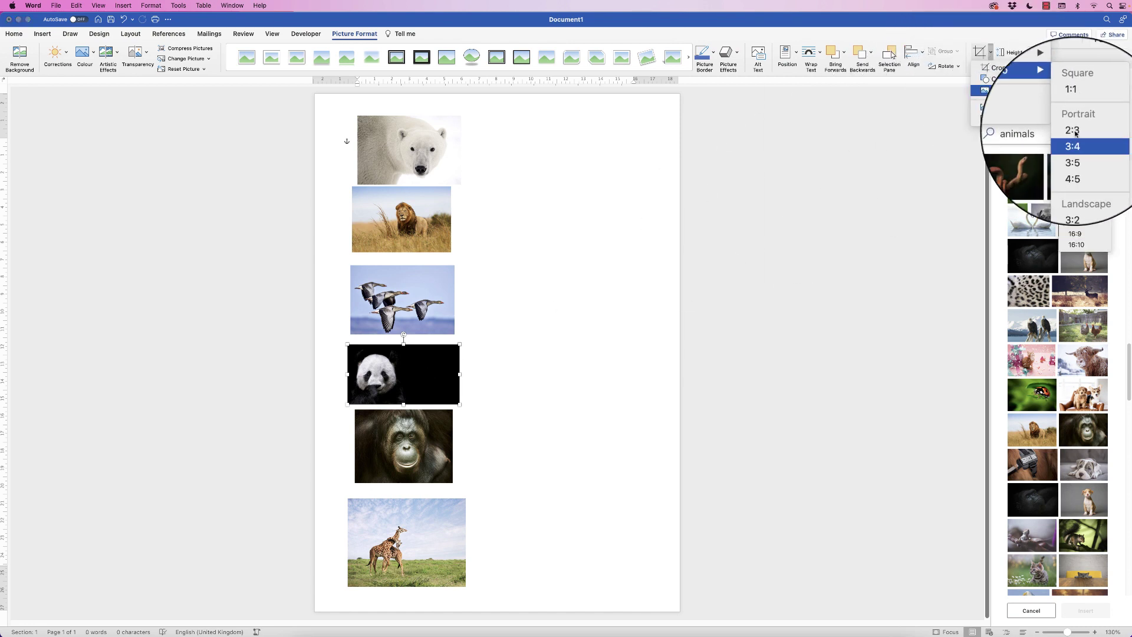
left_click(1072, 195)
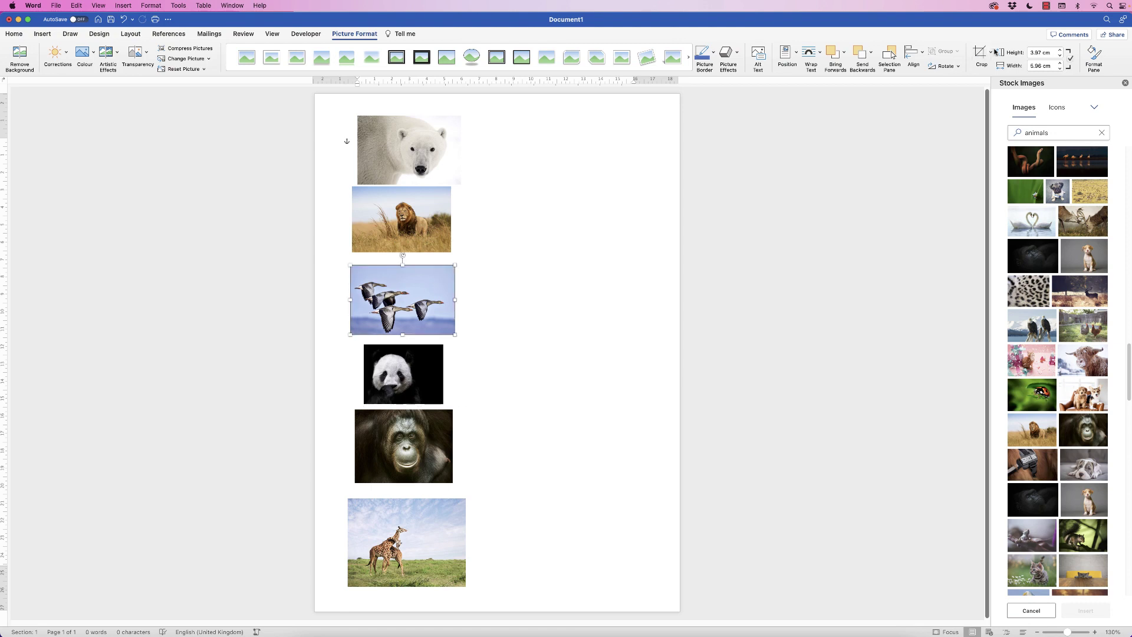
Step: Crop the geese, lion and polar bear pictures to a 4:3 landscape ratio
left_click_drag(413, 211, 419, 210)
left_click(409, 150)
left_click(991, 52)
mouse_move(1011, 92)
left_click(1072, 194)
left_click(478, 341)
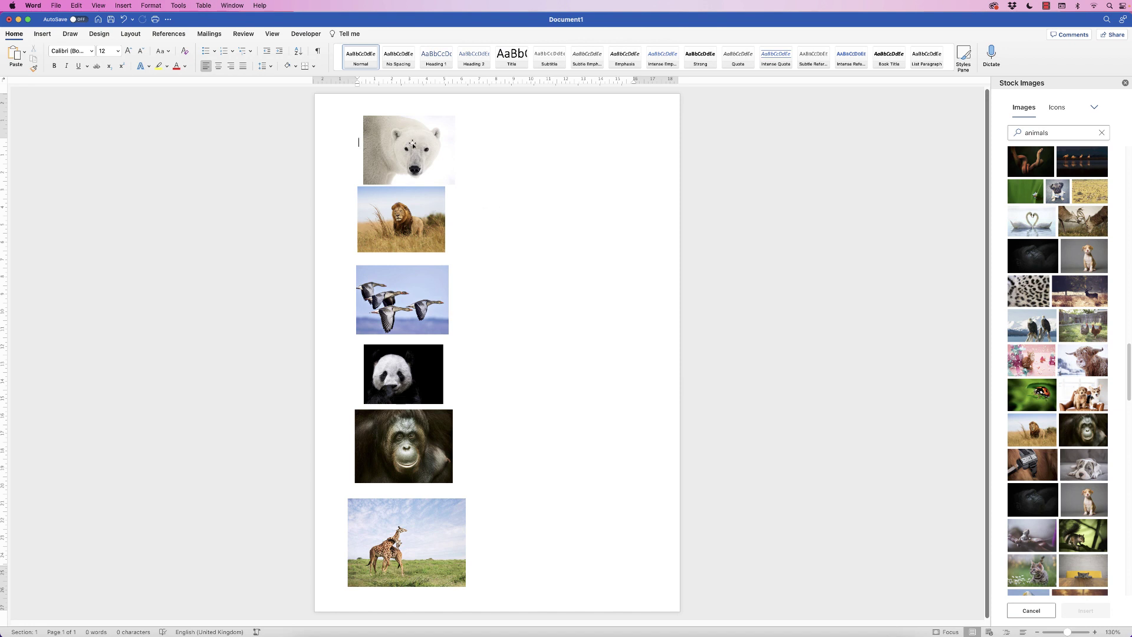
Step: Set the polar bear picture's height to 3.4 cm and place it near the page's upper left margin
left_click_drag(411, 145, 398, 140)
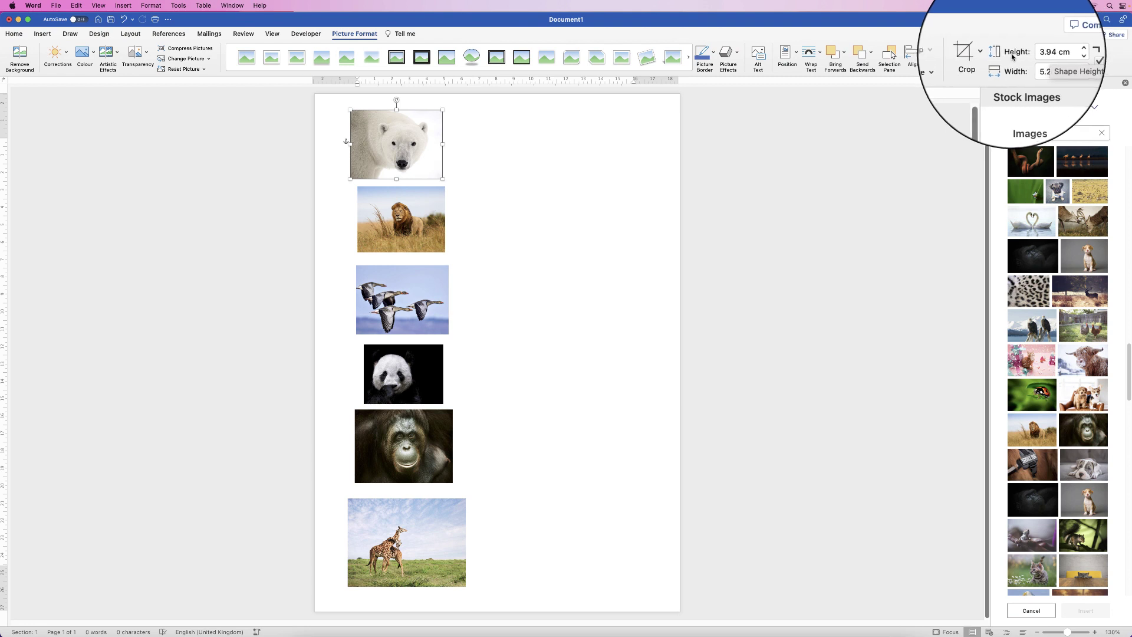
left_click(1040, 53)
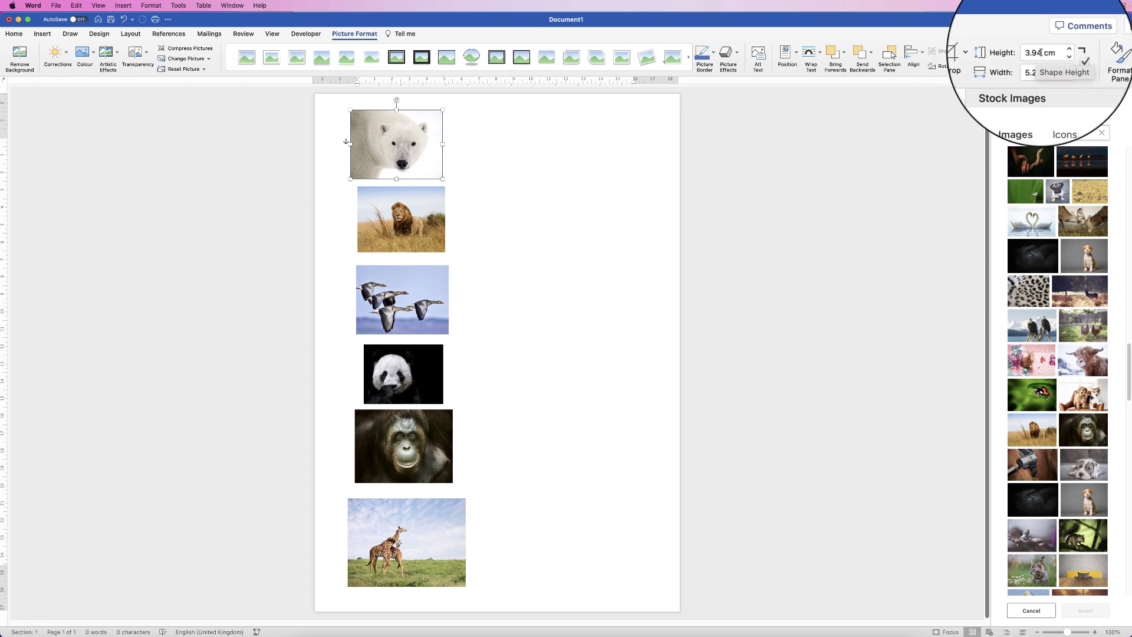
double_click(1041, 52)
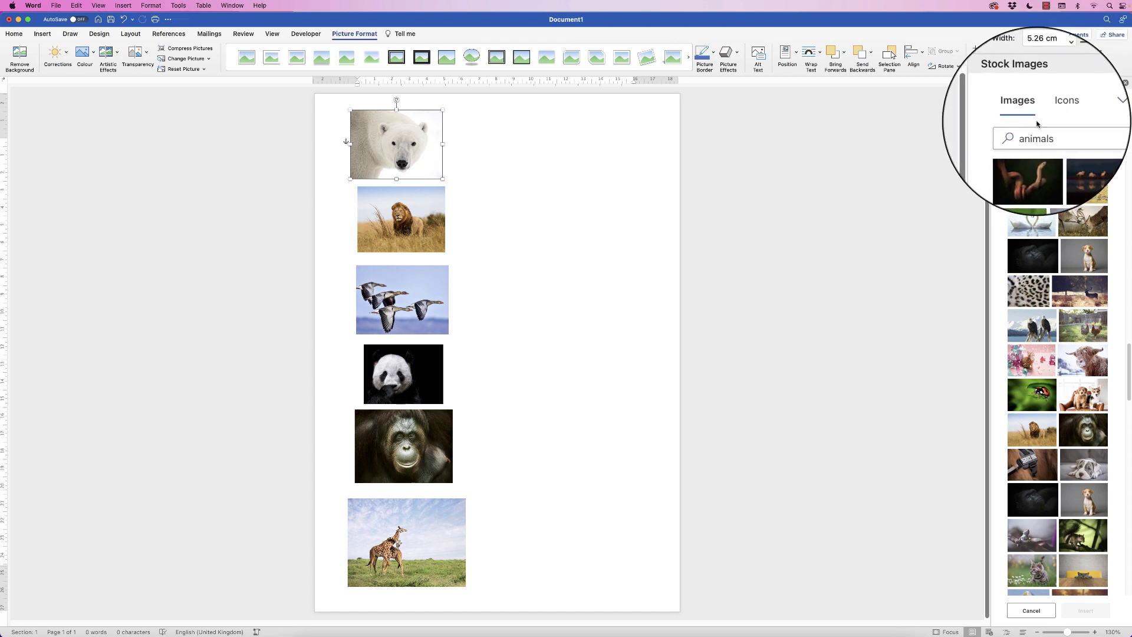
type("3.4")
key("Return")
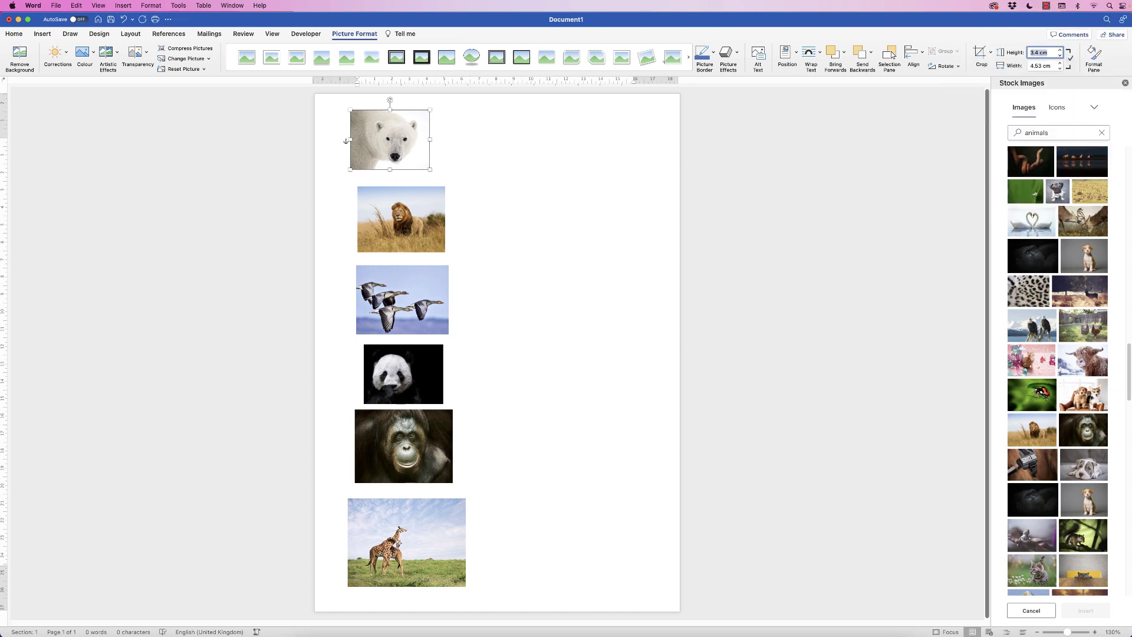
left_click_drag(402, 138, 399, 144)
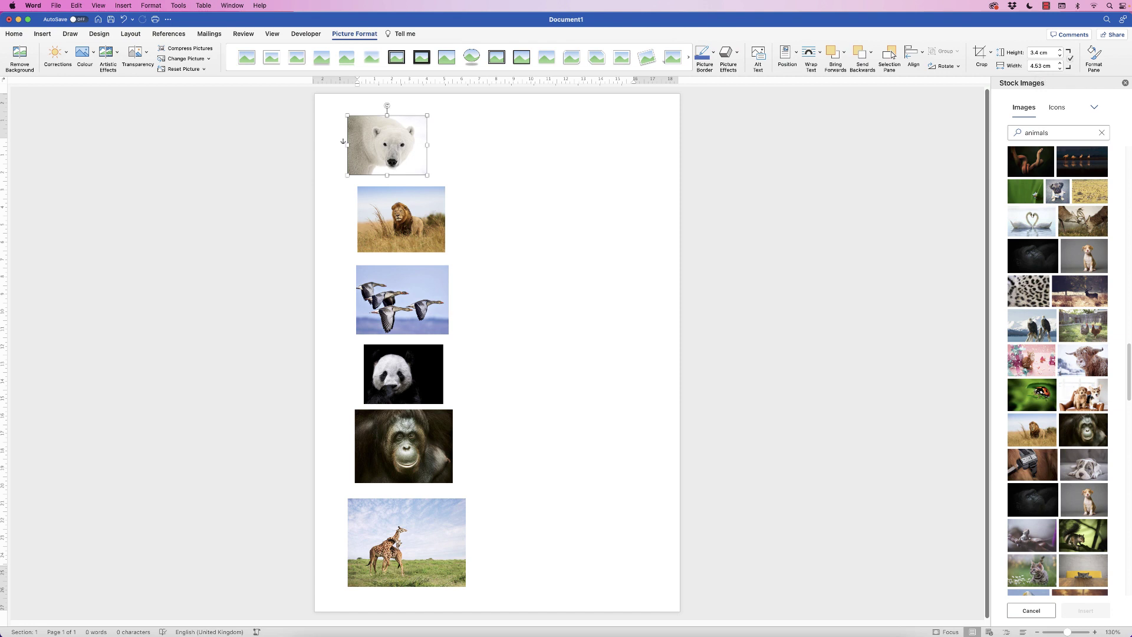
Step: Set the lion picture's height to 3.4 cm and place it directly below the polar bear
left_click_drag(407, 222, 400, 219)
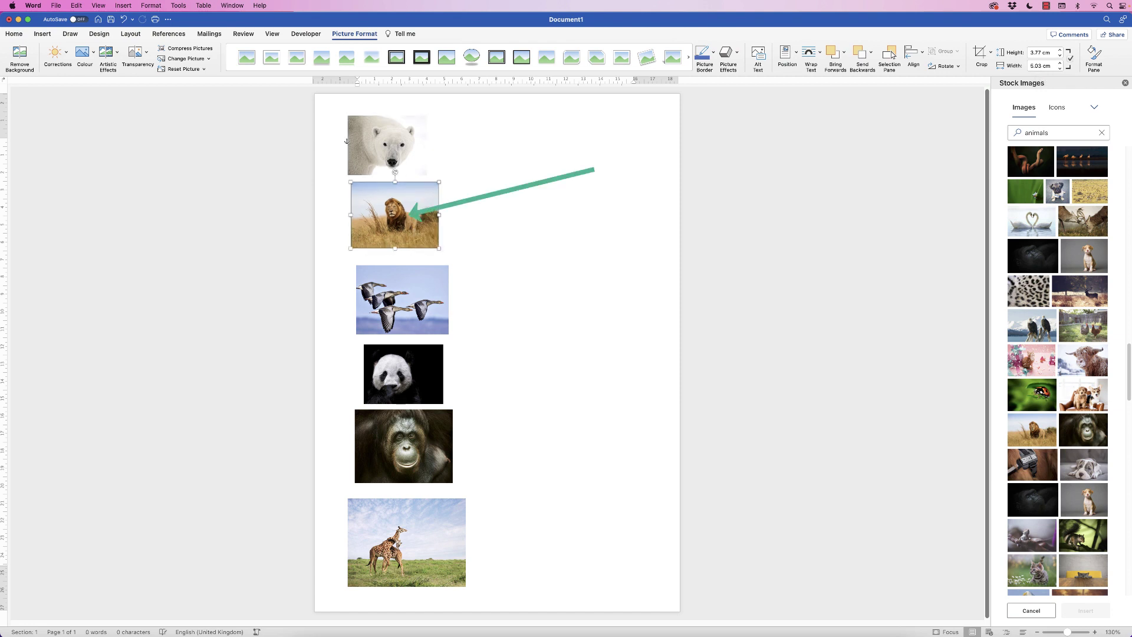
left_click(1041, 52)
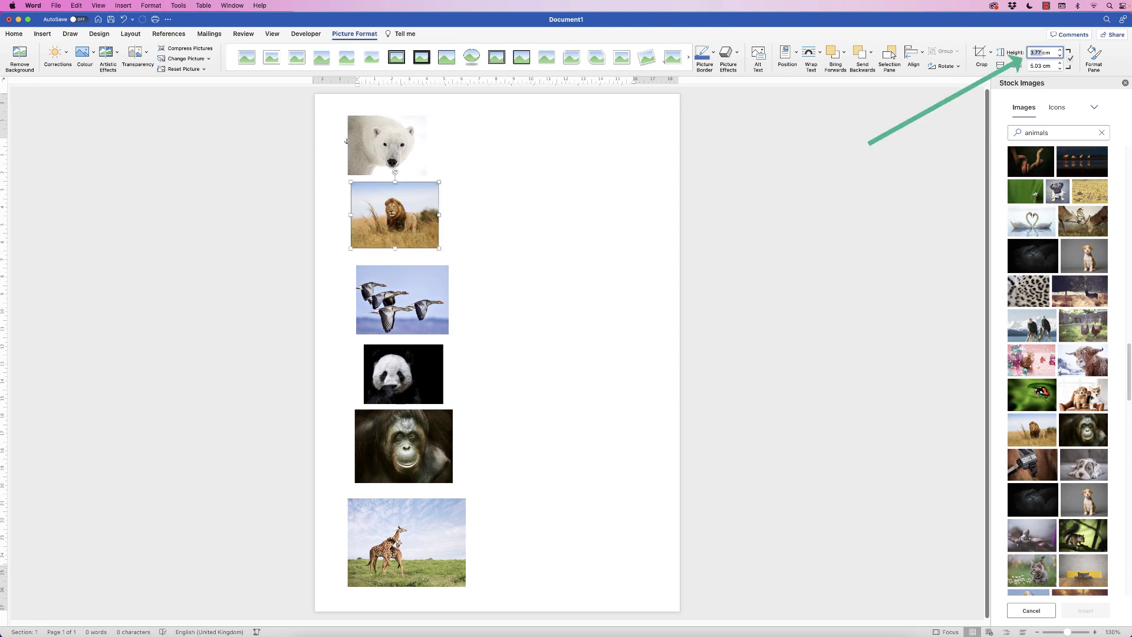
key("Return")
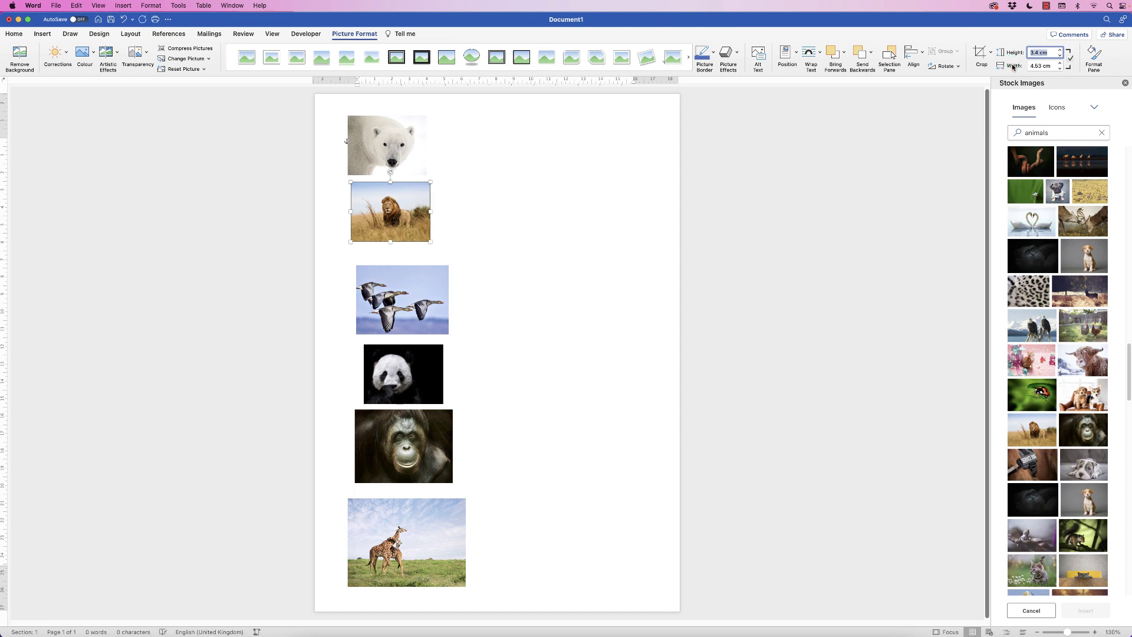
left_click_drag(408, 208, 405, 202)
Step: Set the geese picture's height to 3.4 cm and move it into the column below the lion
left_click(405, 298)
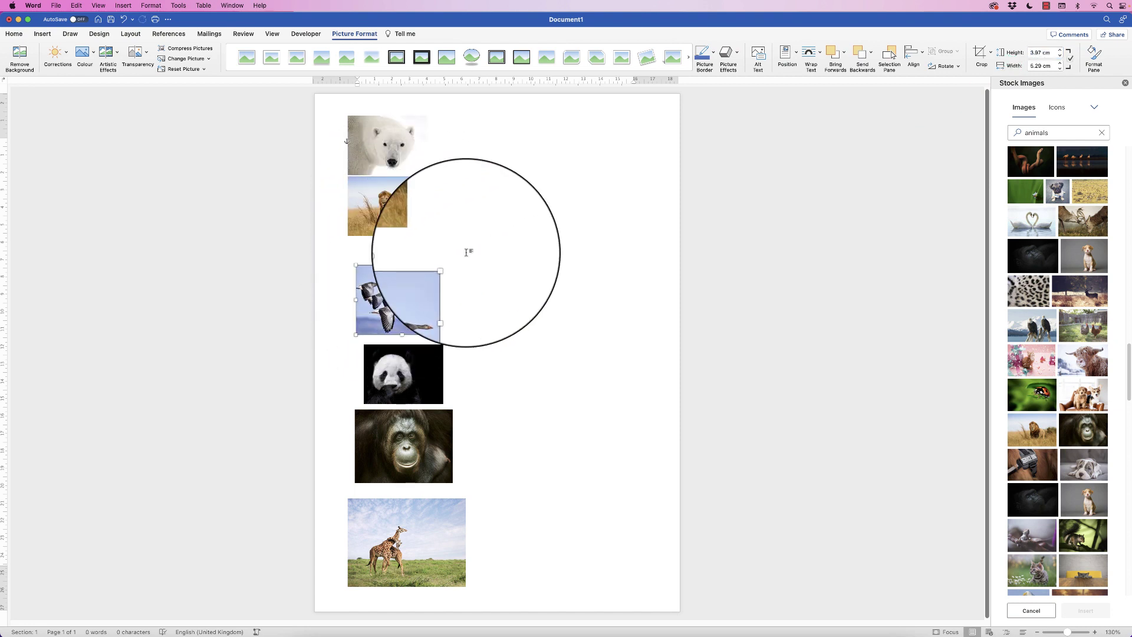
double_click(1041, 52)
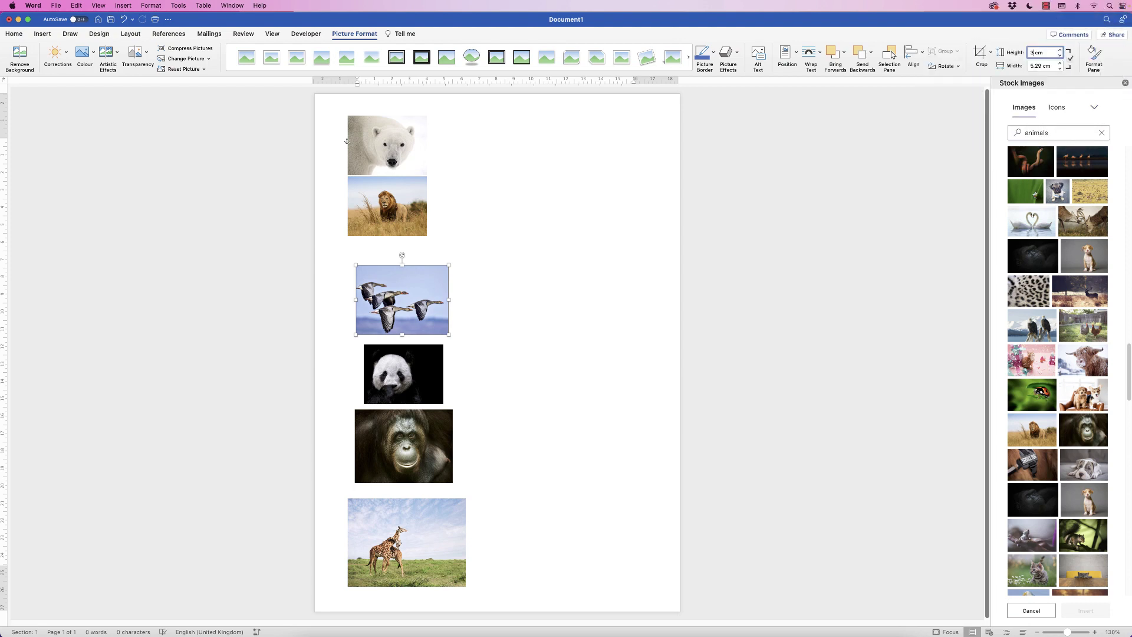
type("3.4")
key("Return")
left_click_drag(424, 275, 394, 282)
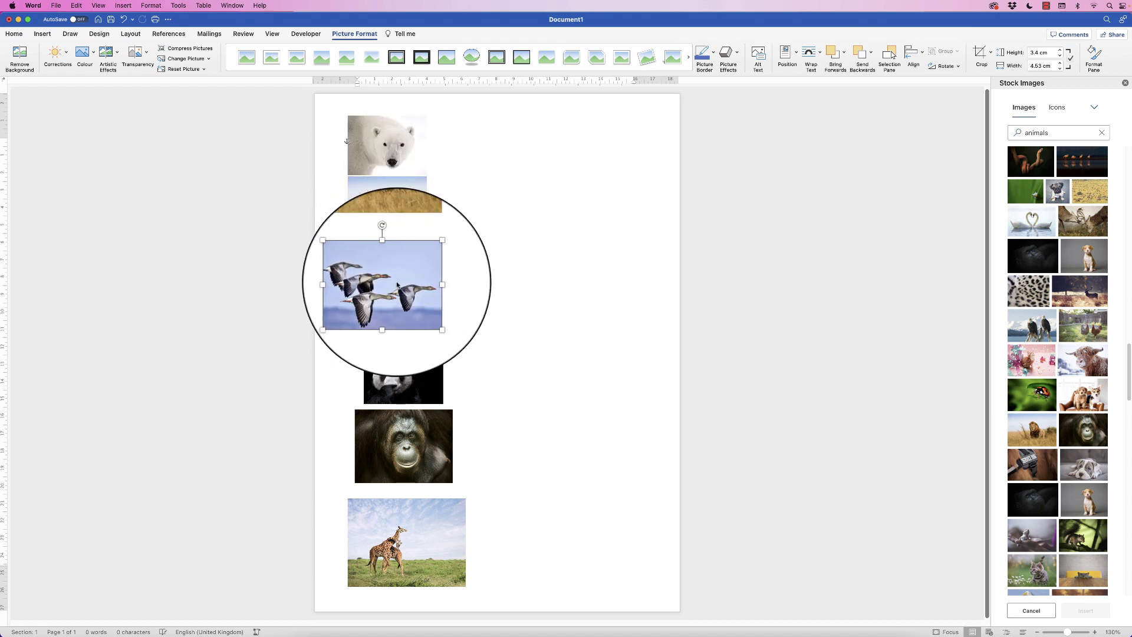
Step: Move the polar bear, lion and geese pictures slightly down, leaving small gaps between them in one column
left_click_drag(404, 204, 401, 217)
left_click(393, 281)
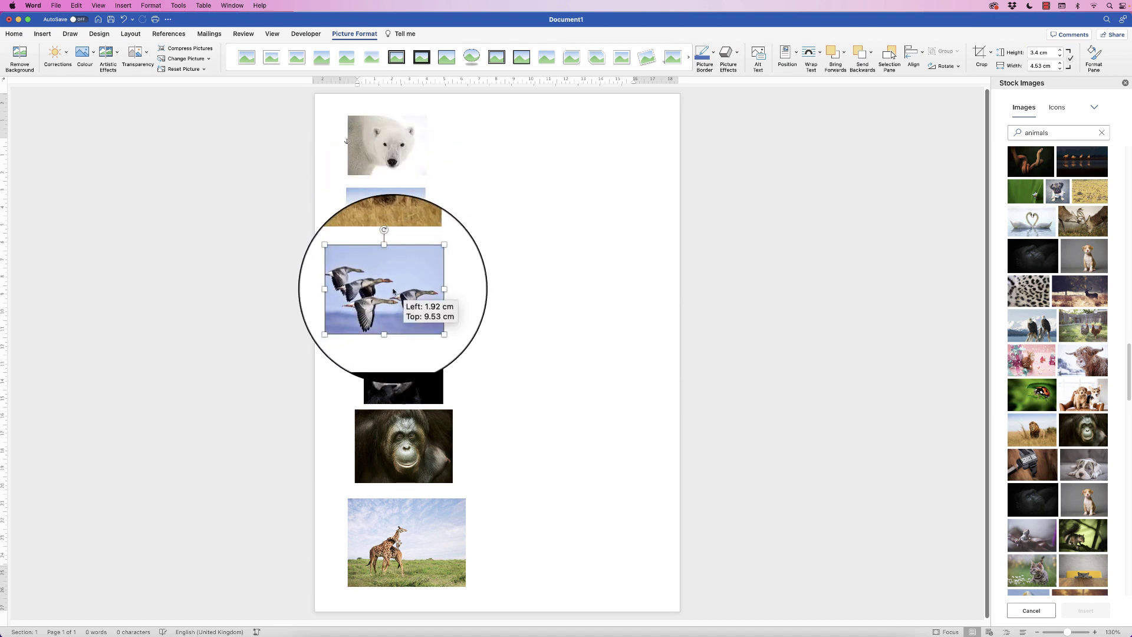
left_click_drag(405, 139, 398, 154)
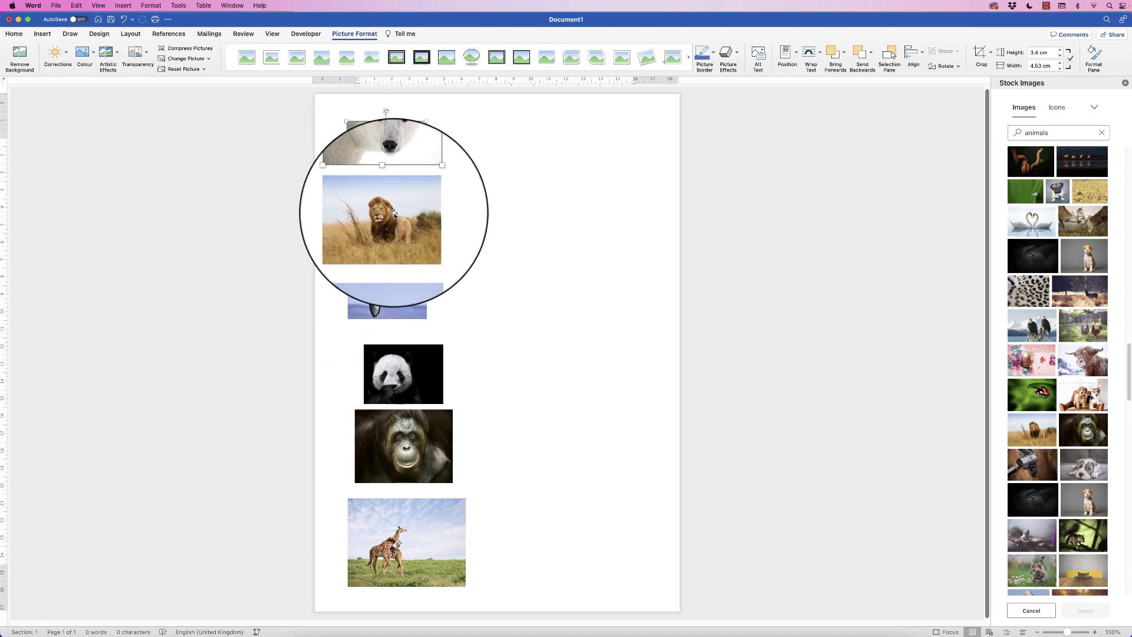
left_click(391, 216)
left_click(398, 310)
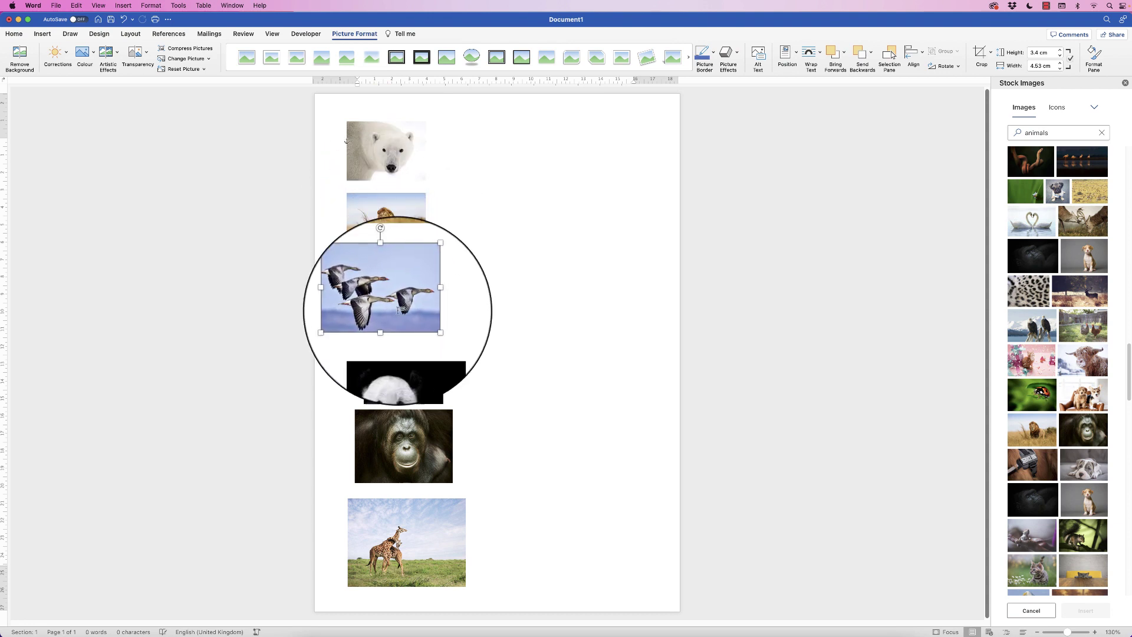
Step: Set the panda picture's height to 3.4 cm and move it to just below the geese
left_click(394, 377)
double_click(1041, 53)
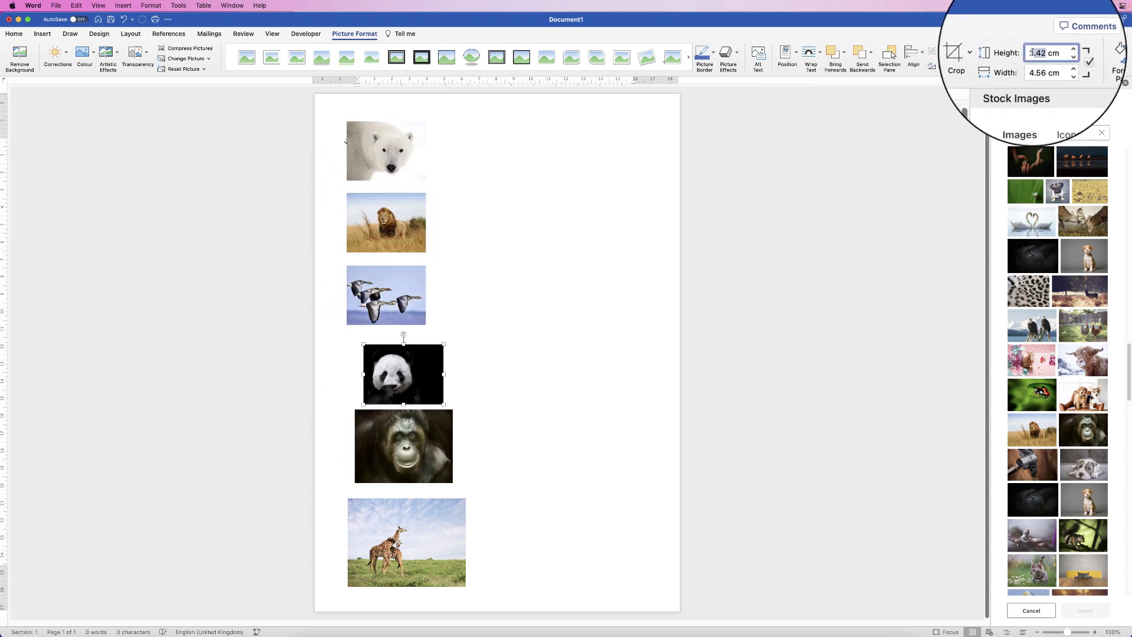
type("3.4")
key("Return")
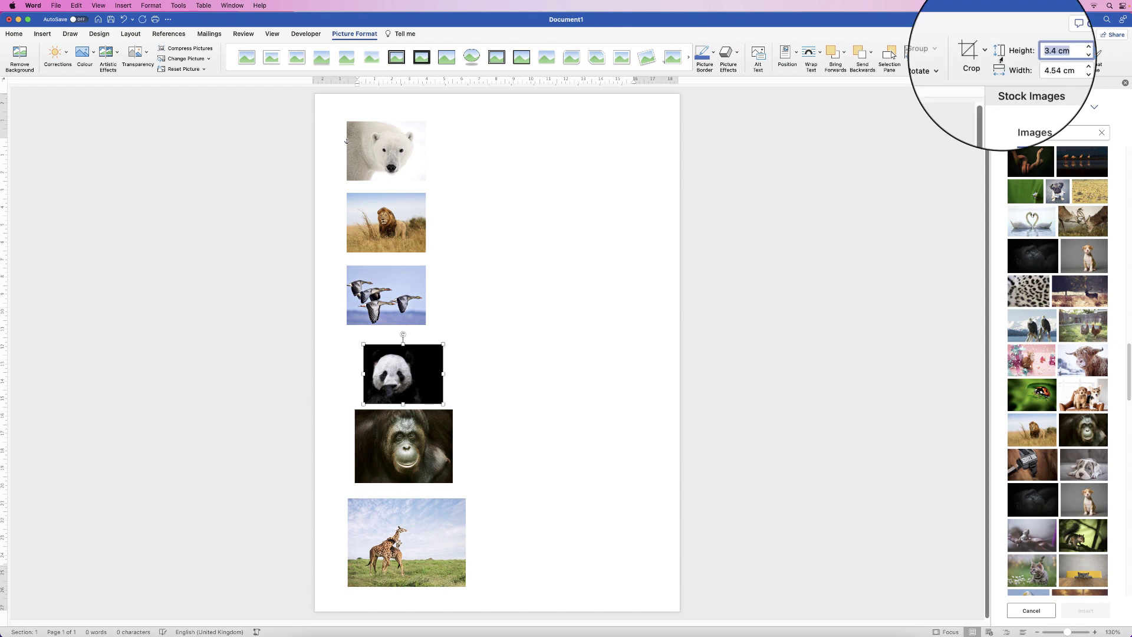
Step: Set the orangutan and giraffe pictures' heights to 3.4 cm and nudge the giraffes slightly down
left_click(407, 436)
key("Return")
left_click(386, 530)
key("super+y")
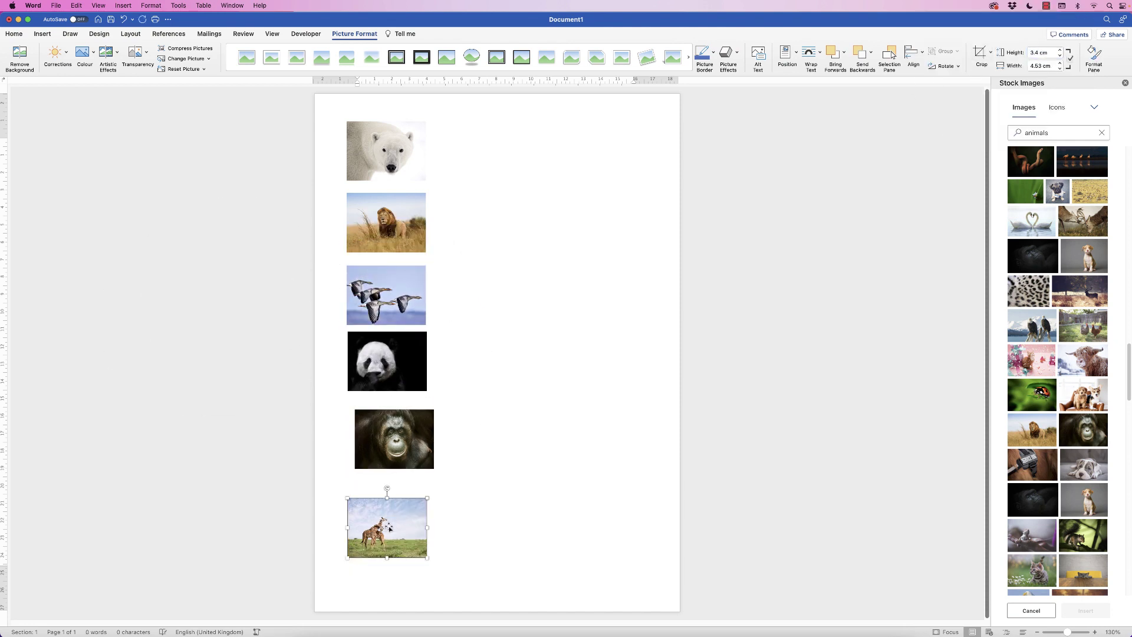
left_click_drag(386, 531, 388, 533)
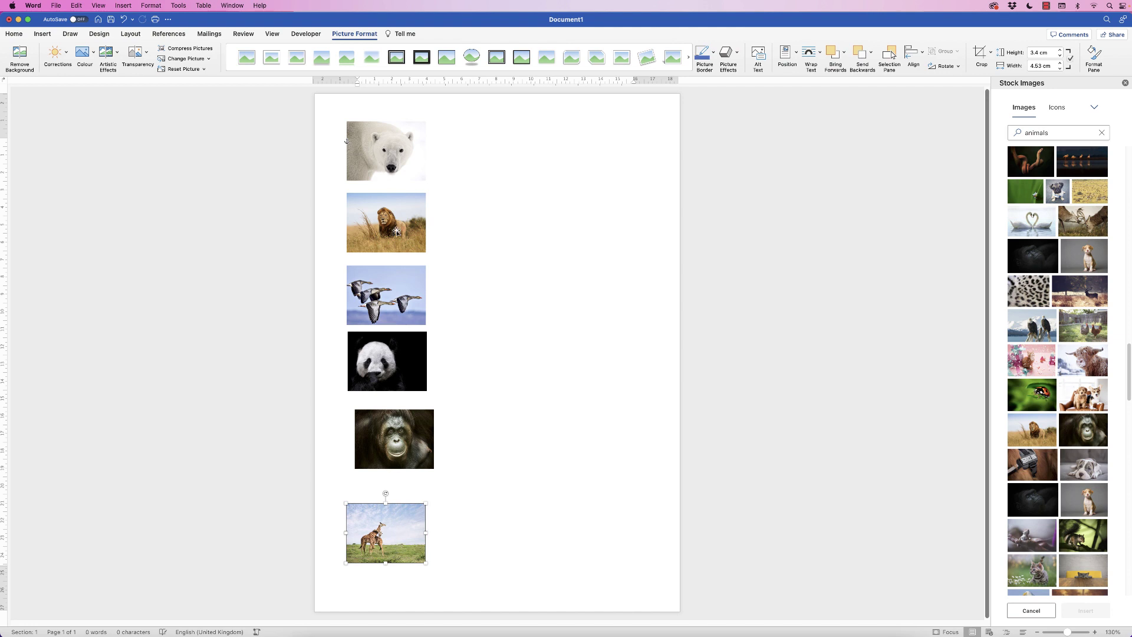
Step: Move the polar bear, orangutan, panda, geese and lion pictures down the page, stacking them in a column above the giraffes
left_click_drag(396, 150, 393, 184)
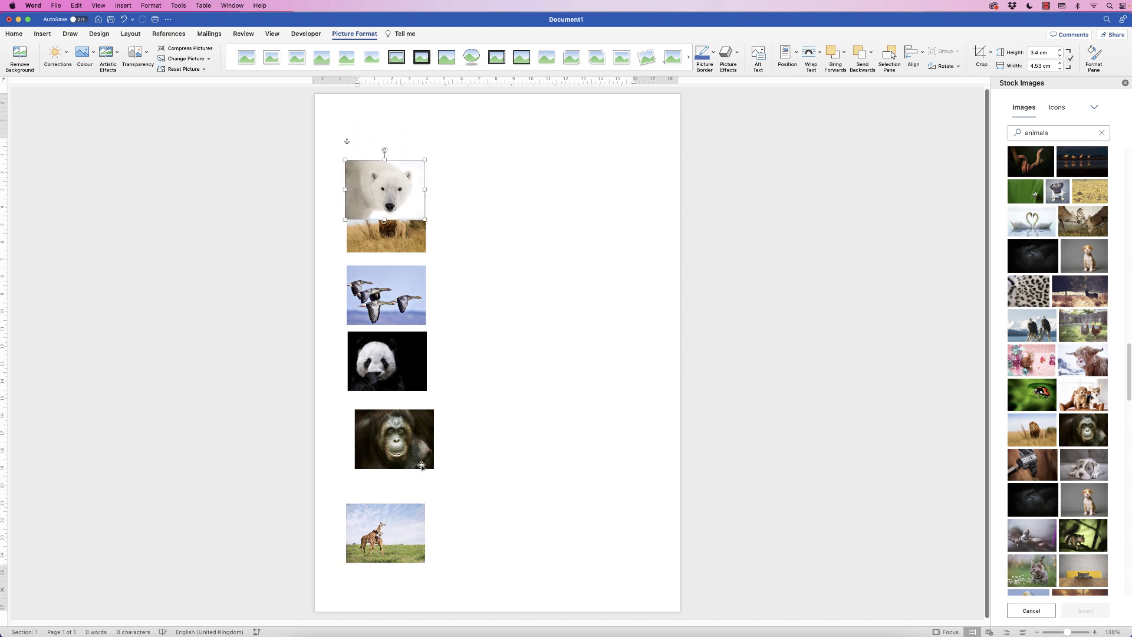
left_click_drag(404, 459, 396, 482)
left_click_drag(394, 361, 395, 393)
left_click_drag(407, 280, 407, 302)
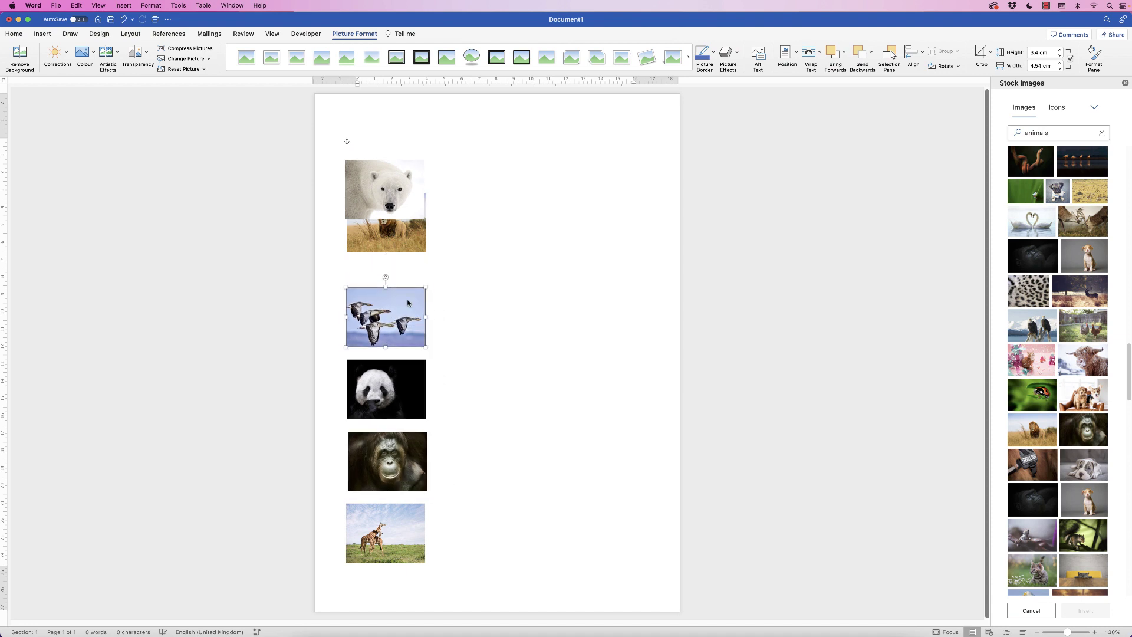
left_click_drag(397, 230, 397, 271)
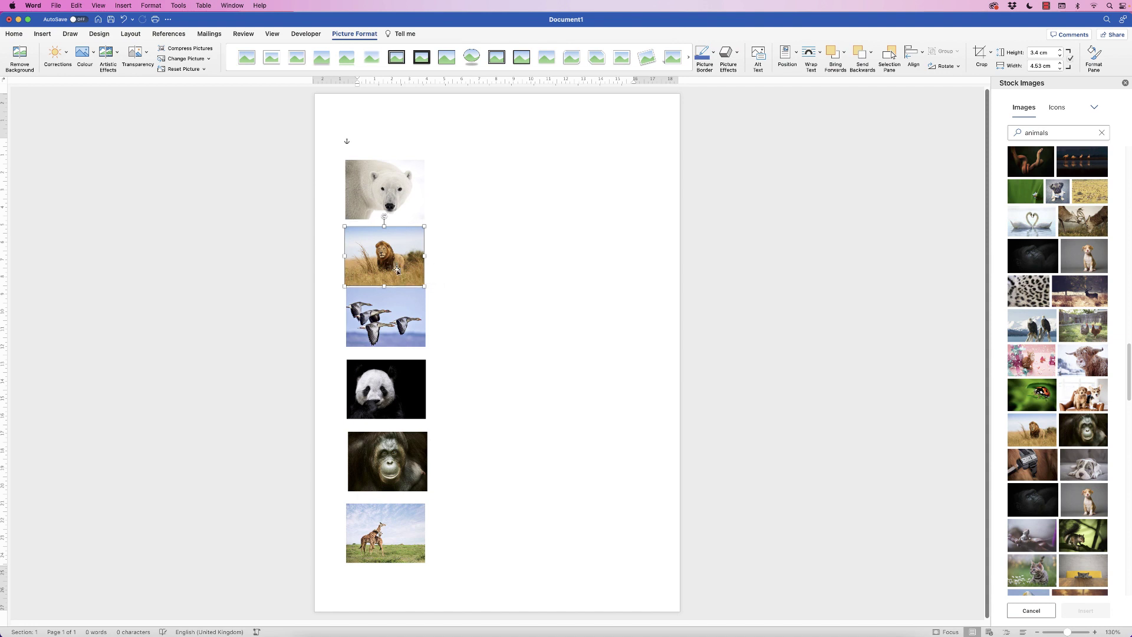
Step: Nudge the geese, panda and orangutan pictures slightly down and left to even out the column's spacing
left_click_drag(388, 324, 388, 329)
left_click_drag(386, 403, 384, 408)
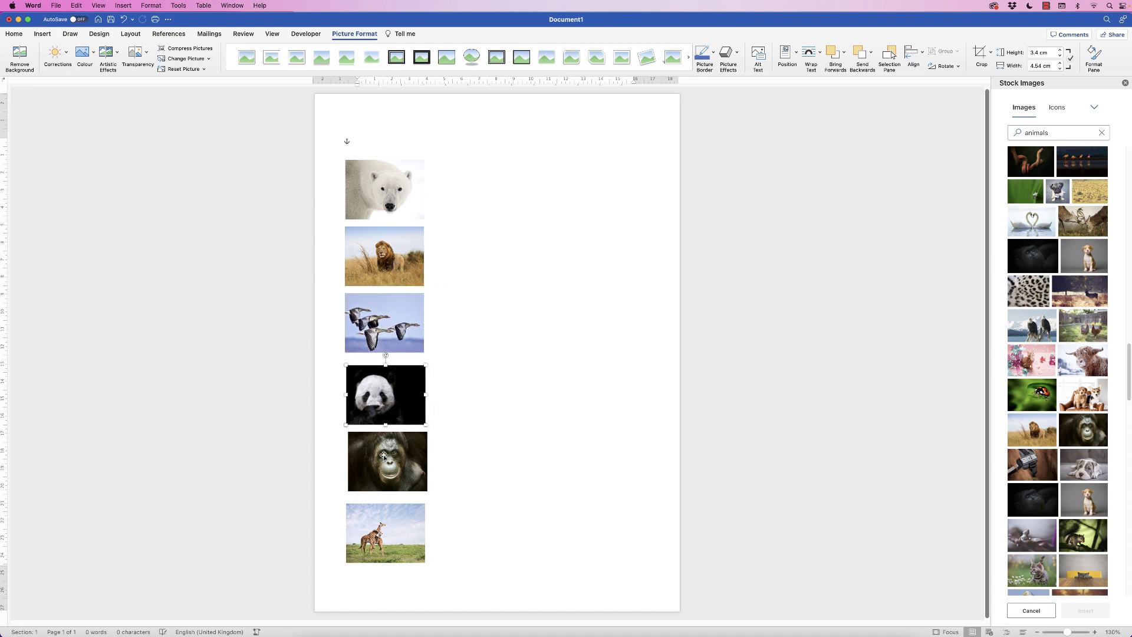
left_click_drag(385, 465, 382, 470)
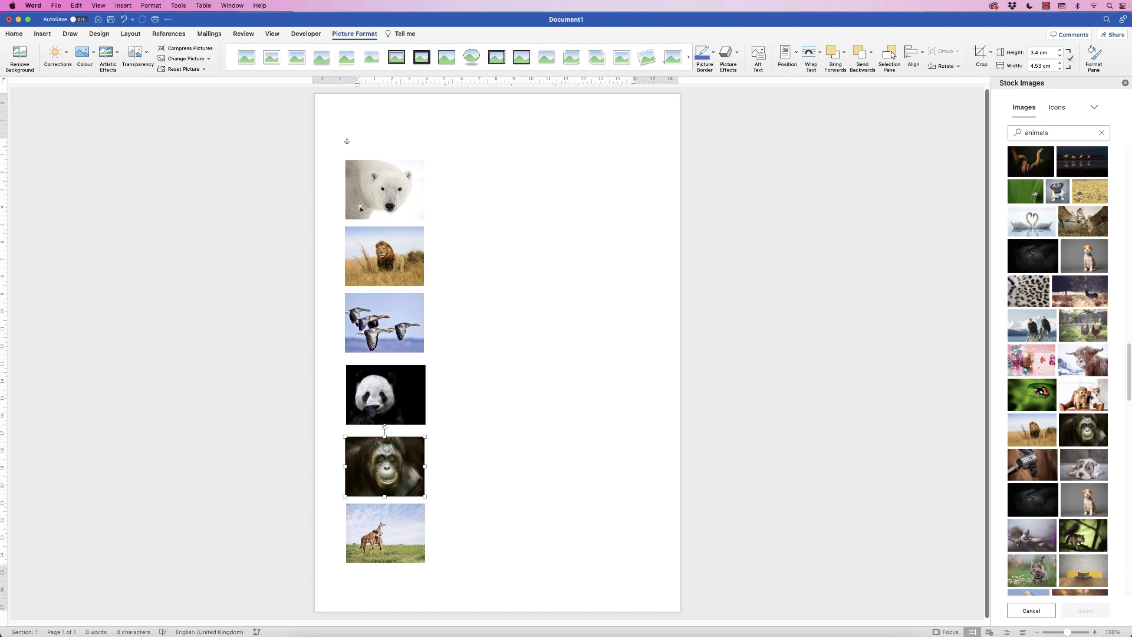
Step: Select all six animal pictures together and distribute them vertically, relative to the selected objects
left_click(378, 527, "super")
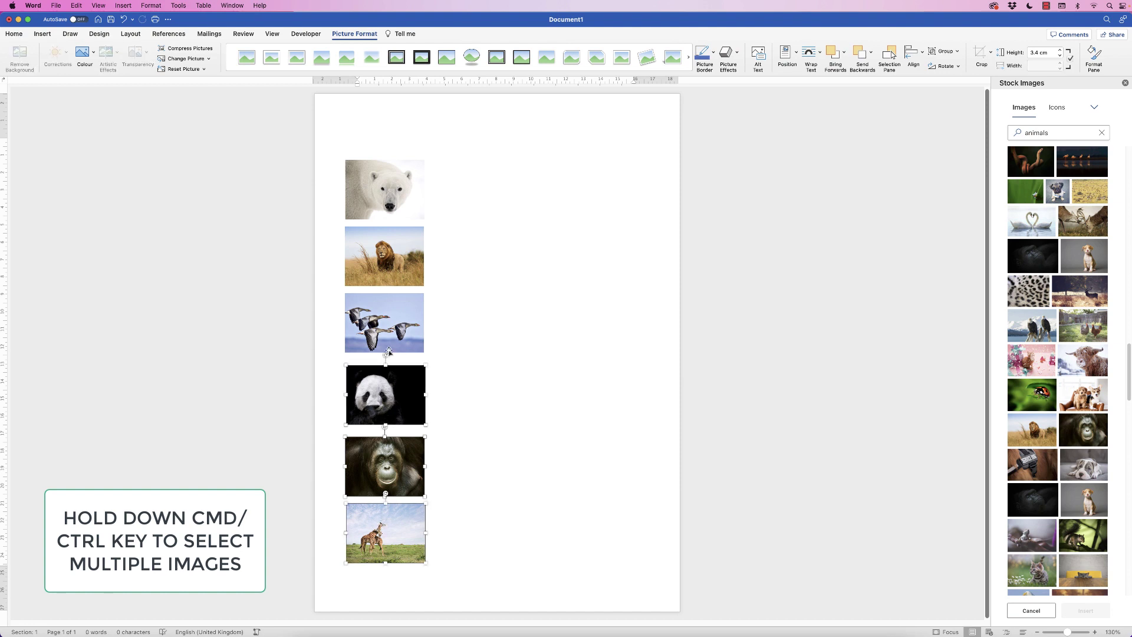
left_click(391, 202, "super")
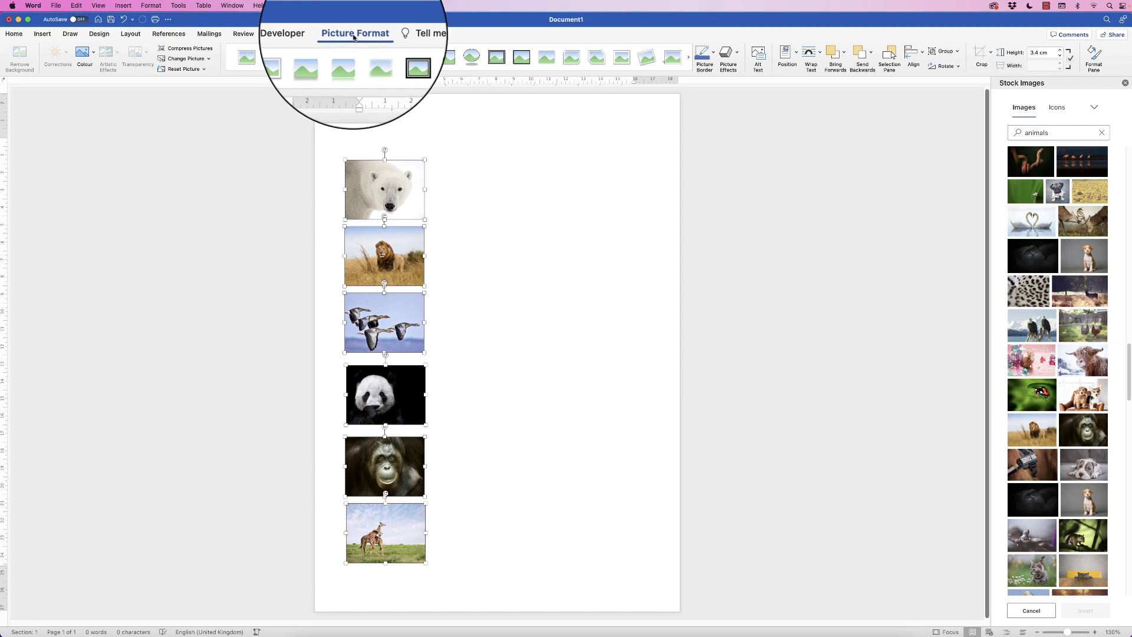
left_click(922, 53)
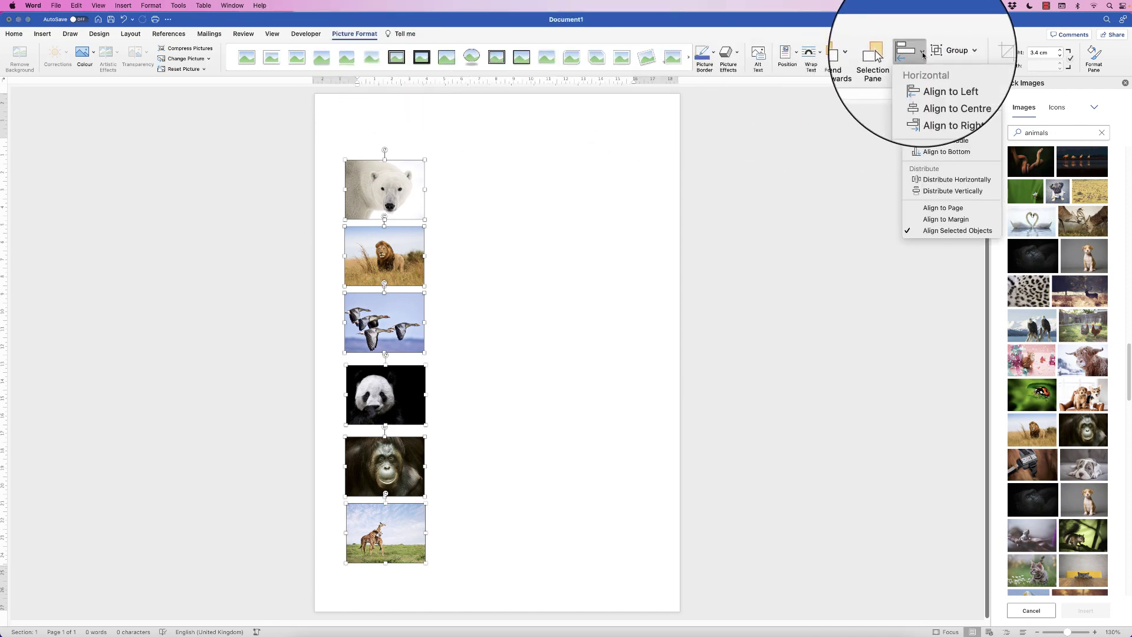
left_click(928, 191)
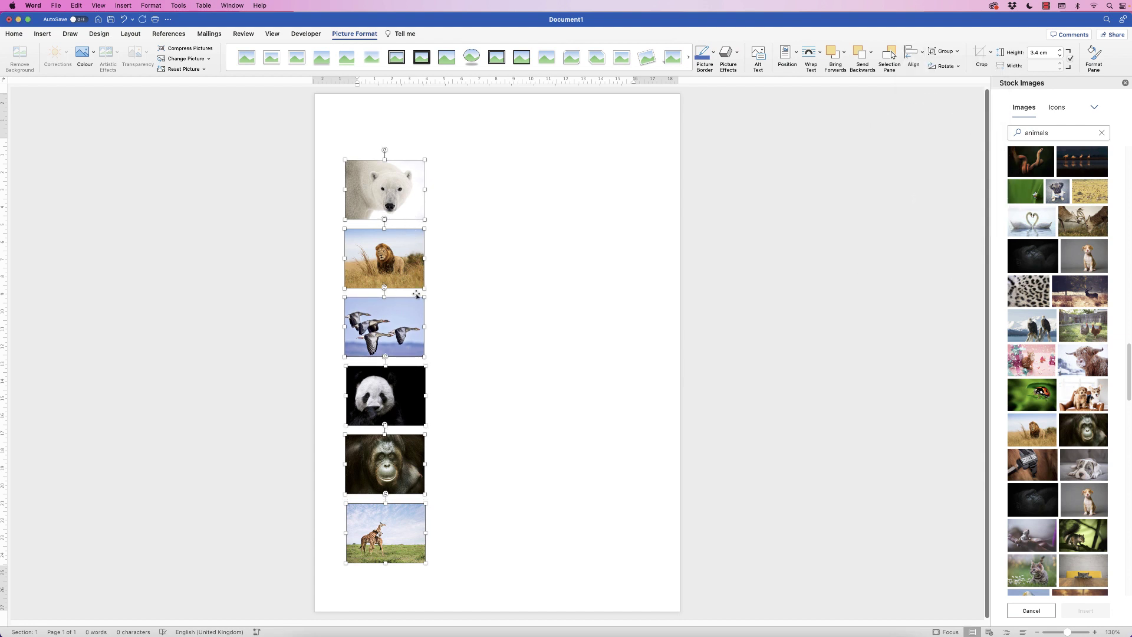
Step: Align the six selected animal pictures to the left so that their edges line up, and deselect them
left_click(922, 53)
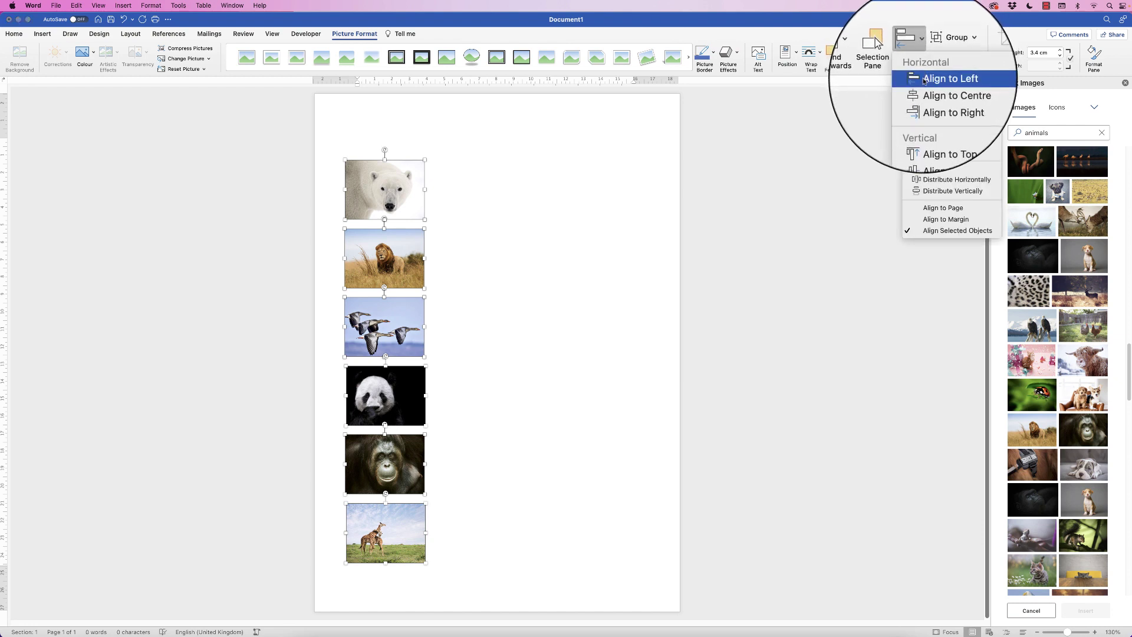
left_click(943, 82)
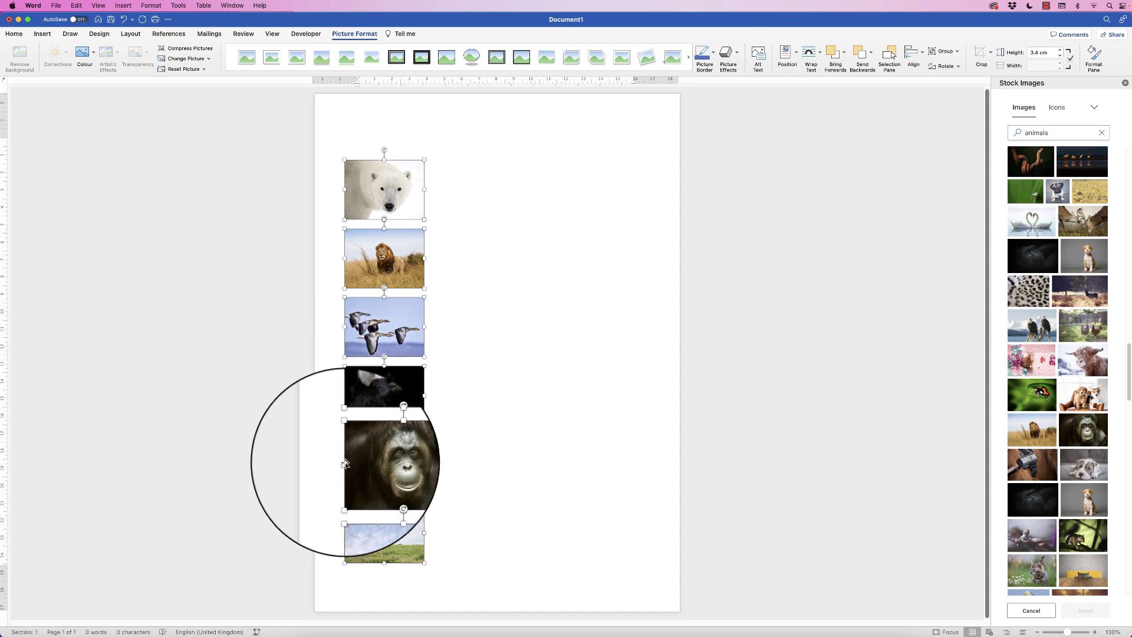
left_click(923, 55)
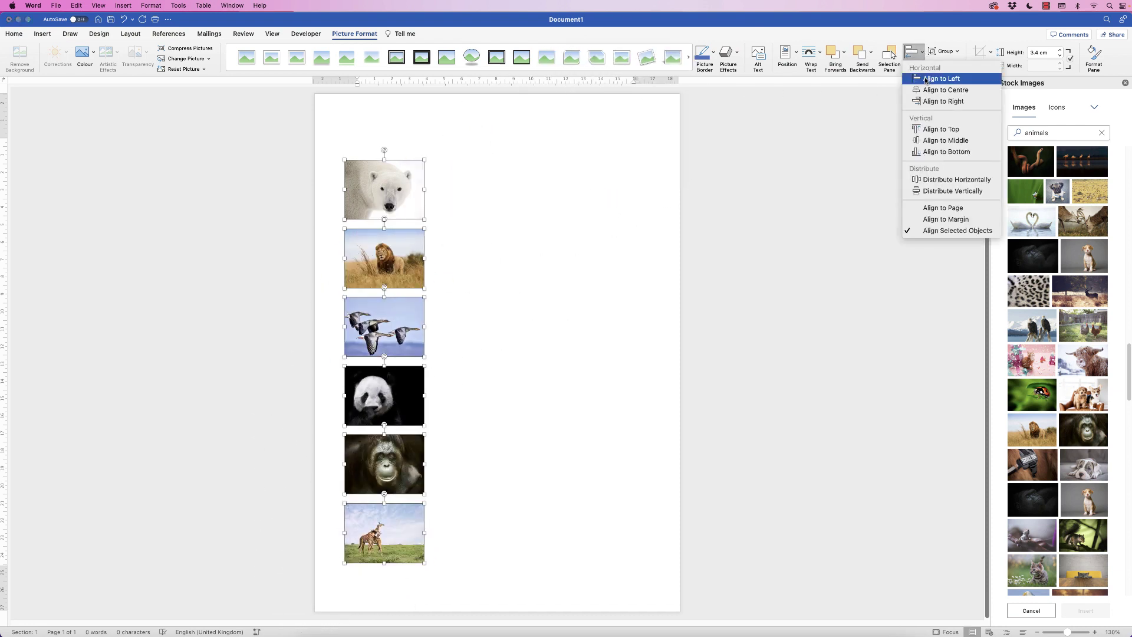
left_click(925, 79)
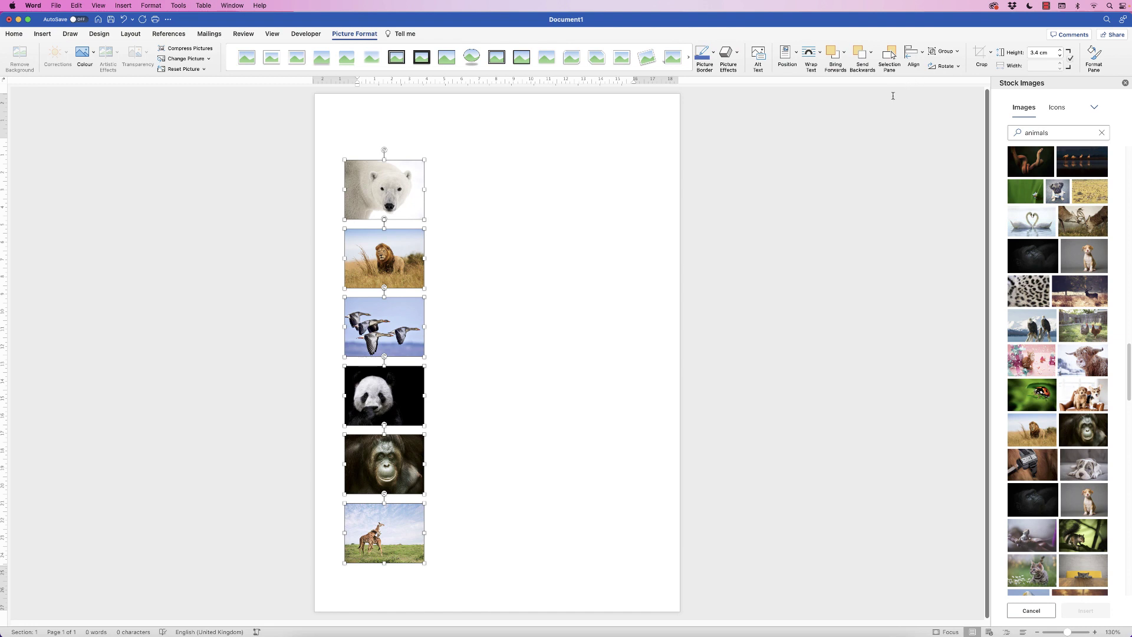
left_click(909, 86)
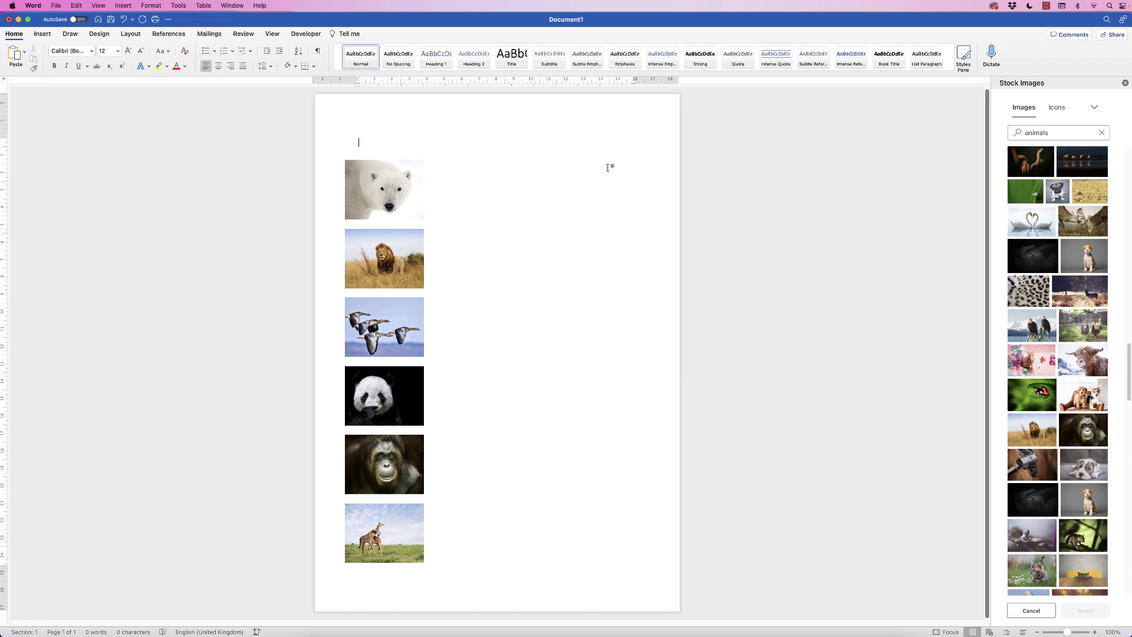
Step: Give all six animal pictures a solid black outline 0.75 pt wide
left_click(400, 185)
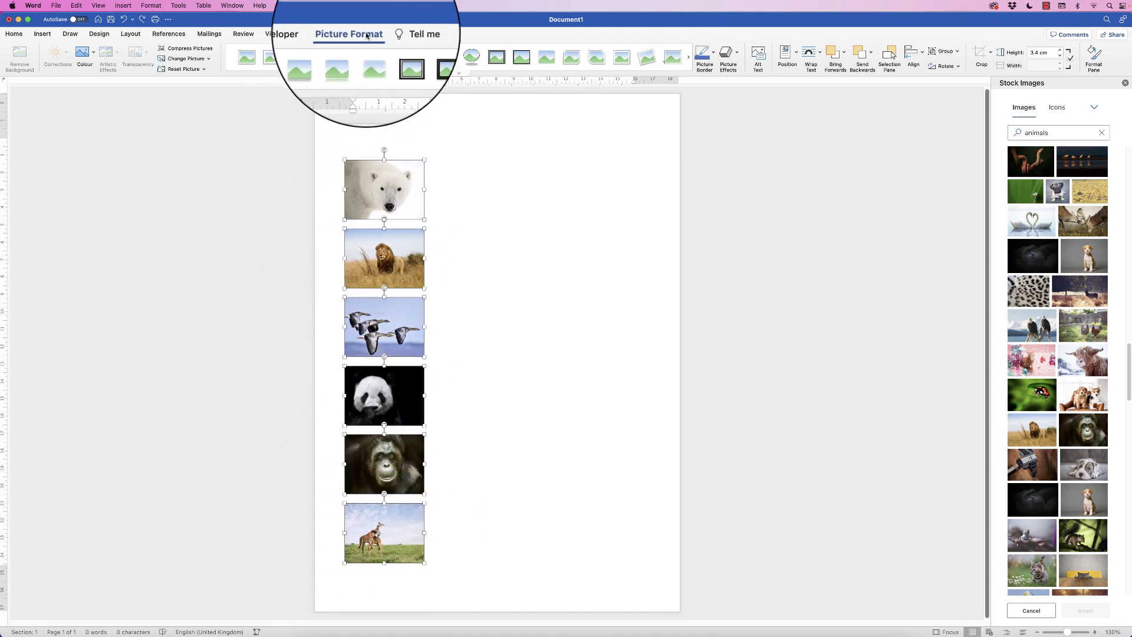
left_click(1094, 54)
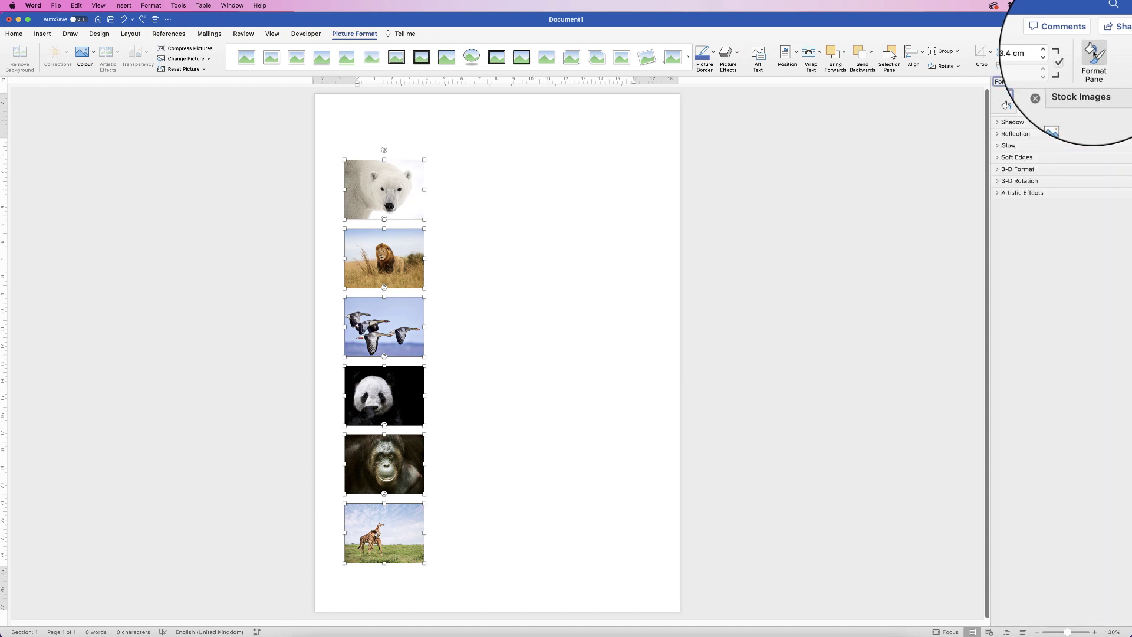
left_click(1006, 108)
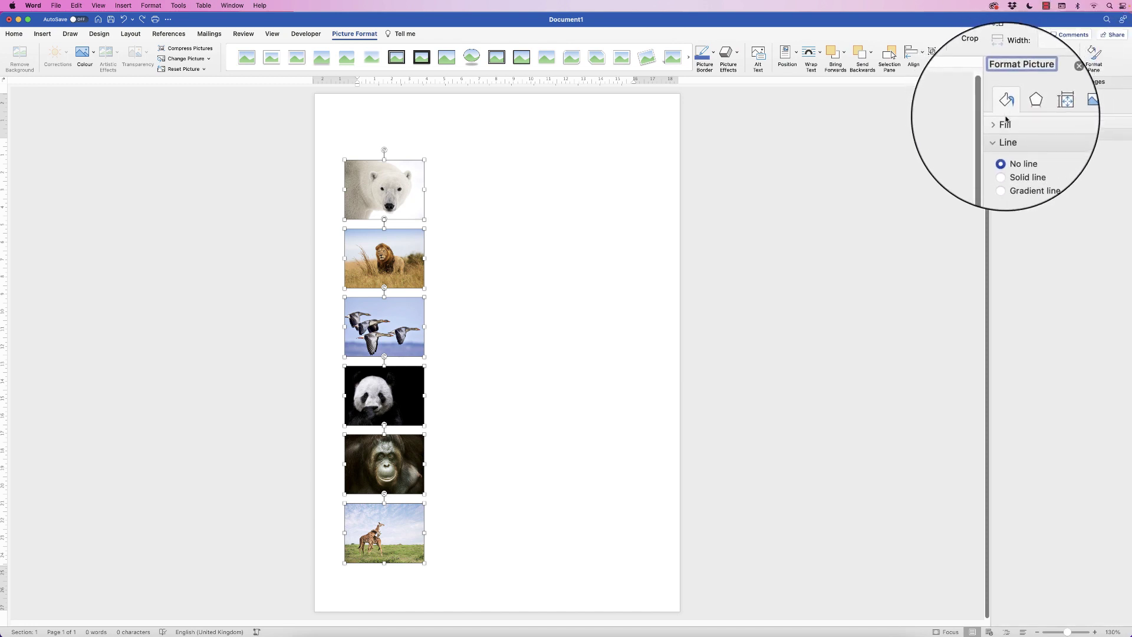
left_click(998, 135)
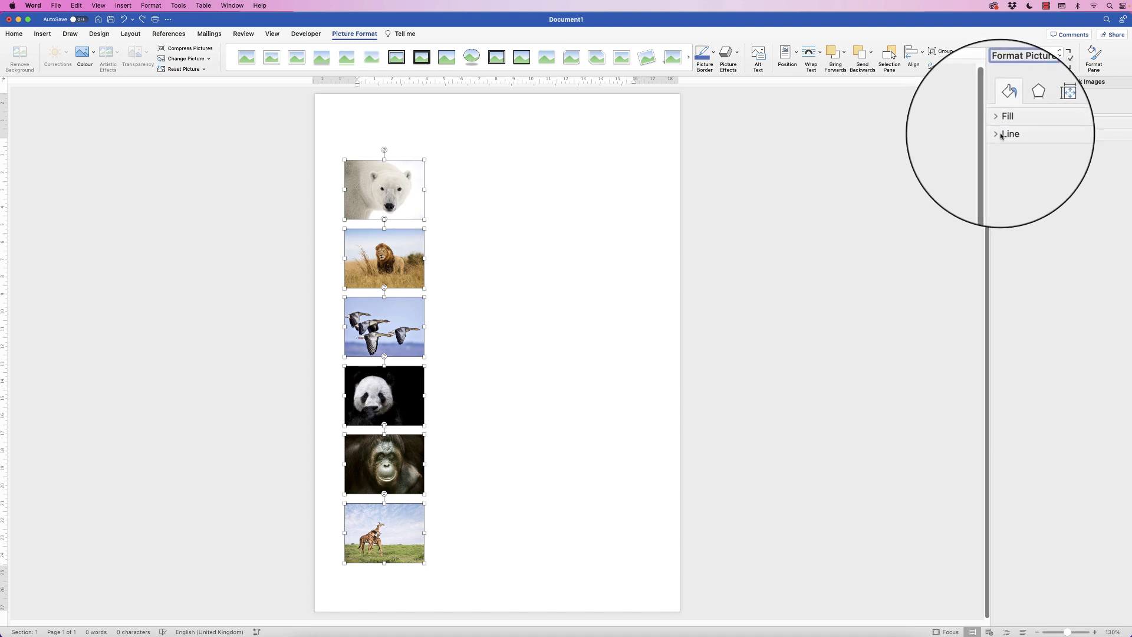
left_click(998, 135)
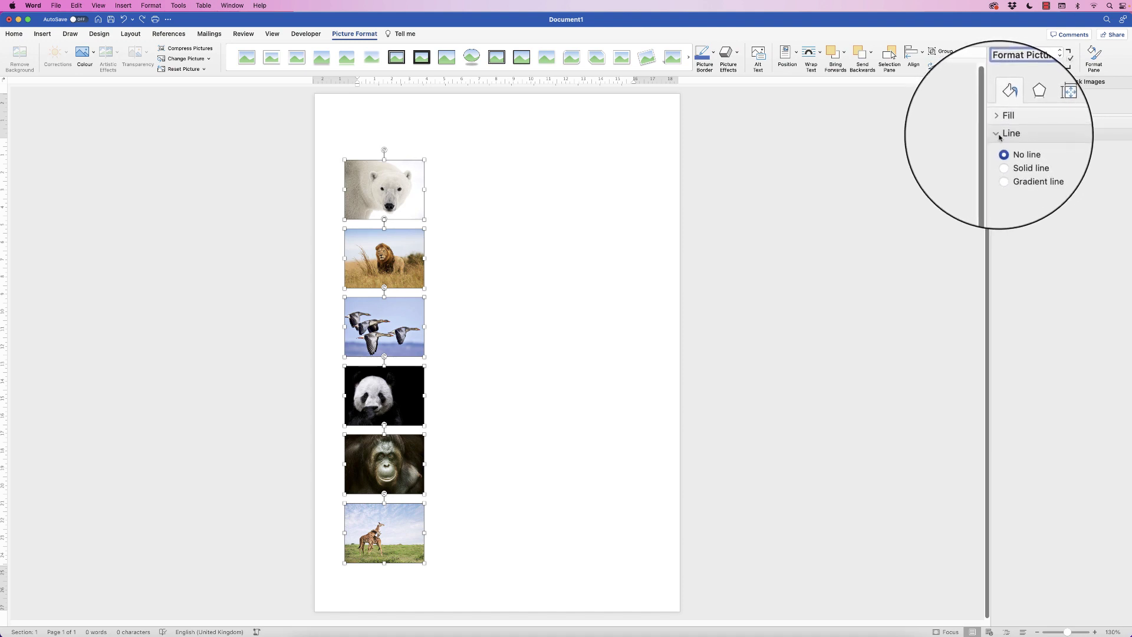
left_click(1002, 157)
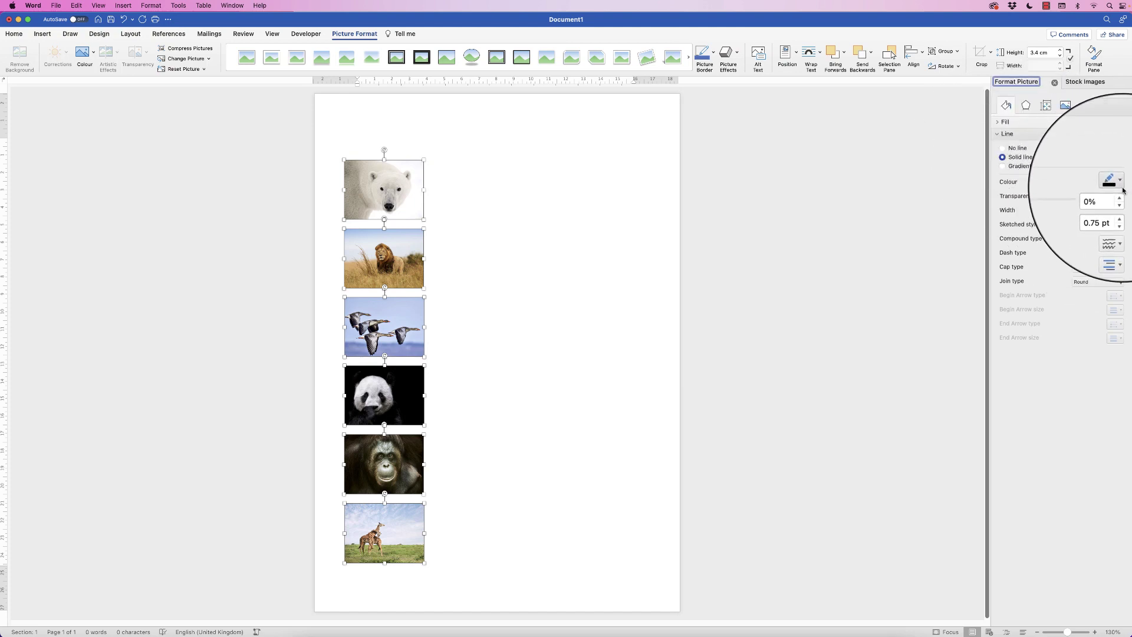
left_click(1123, 190)
left_click(1122, 189)
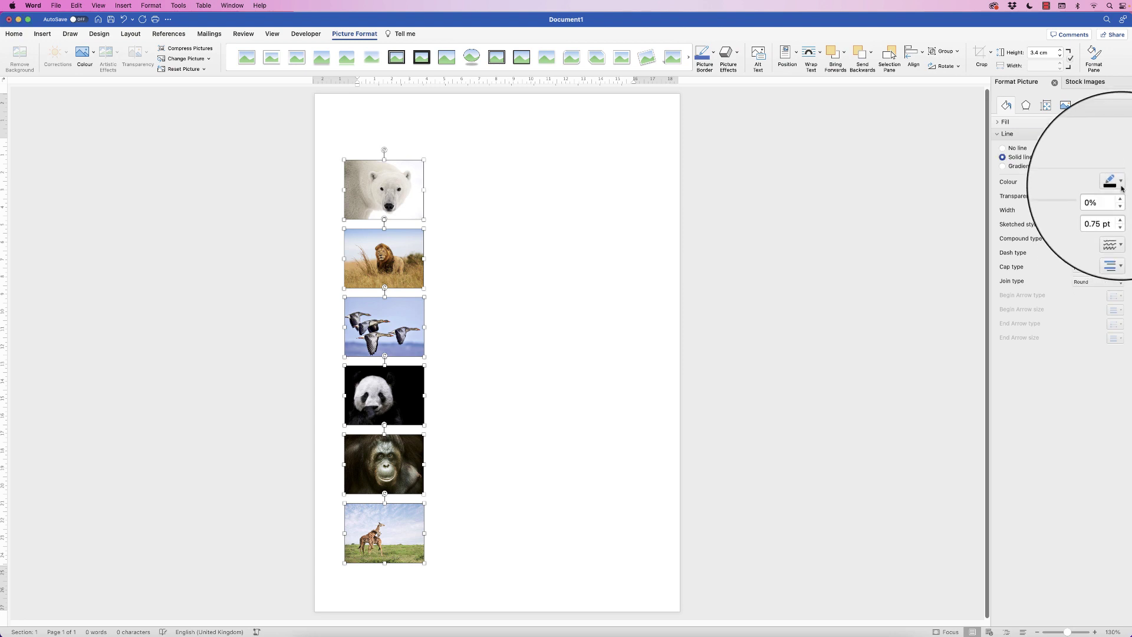
left_click(463, 211)
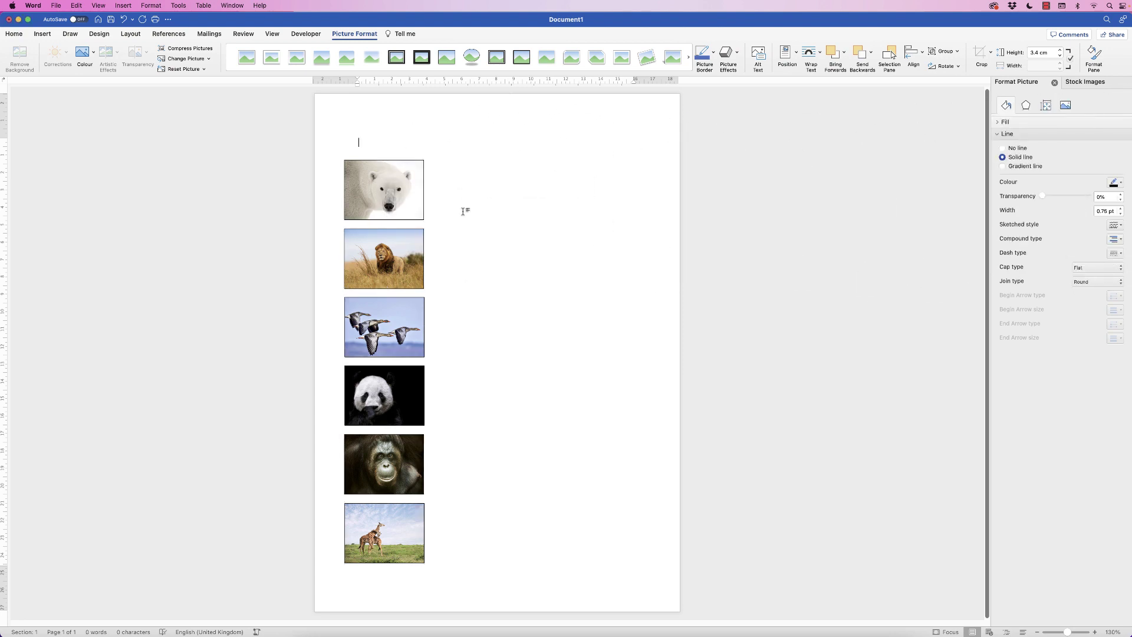
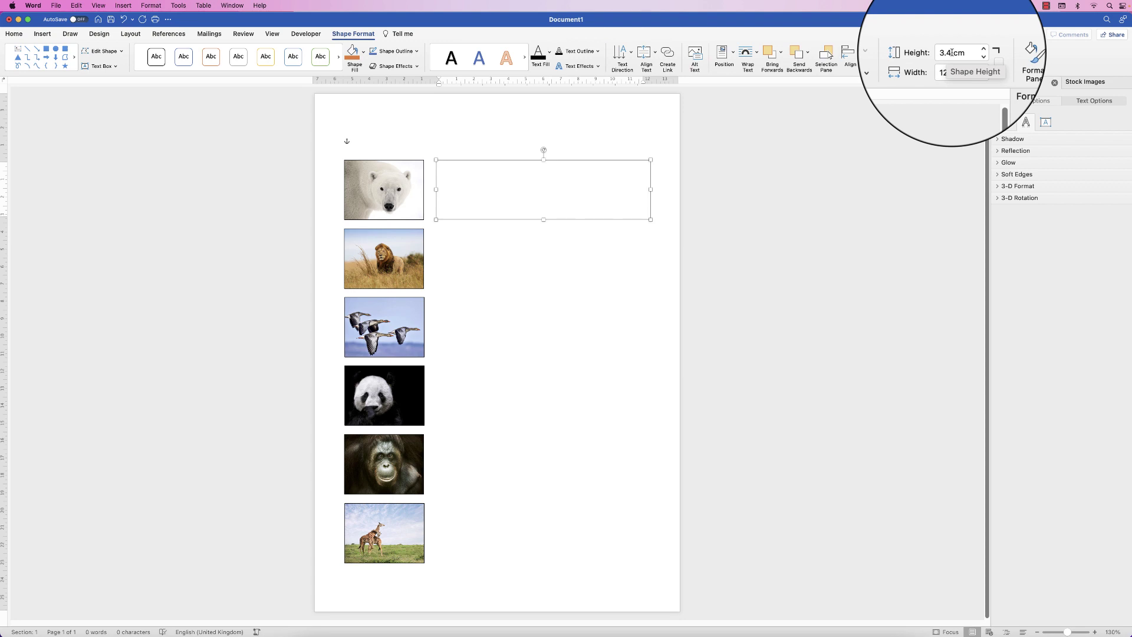
Step: Set the height of the text box beside the polar bear to 3.4 cm and its outline to a solid black 0.75 pt line
left_click_drag(953, 52, 941, 49)
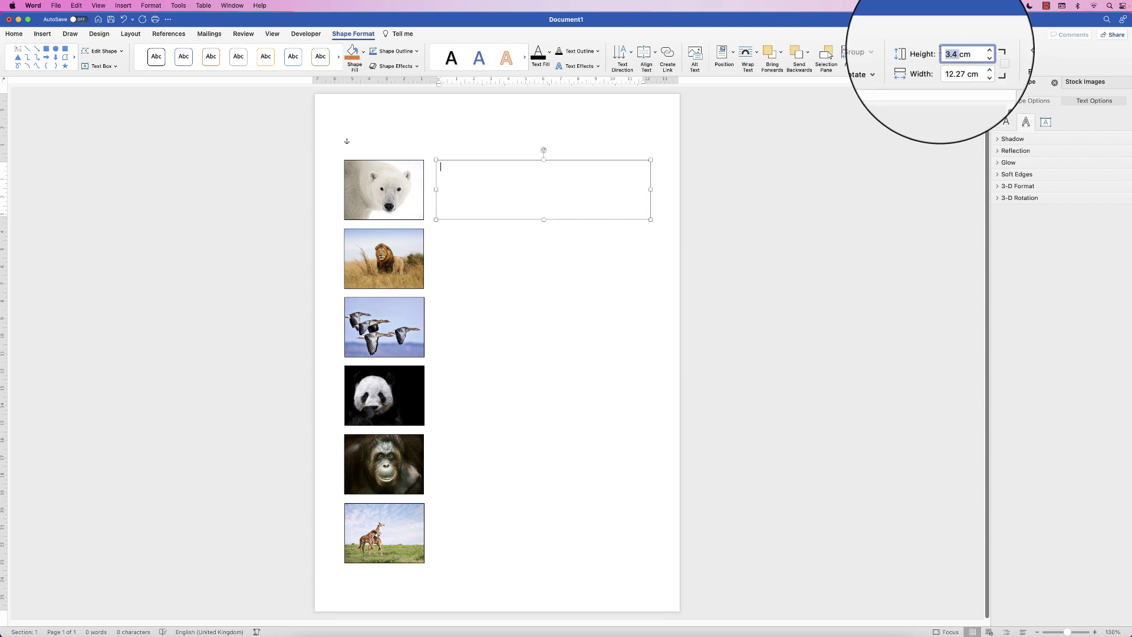
key("Return")
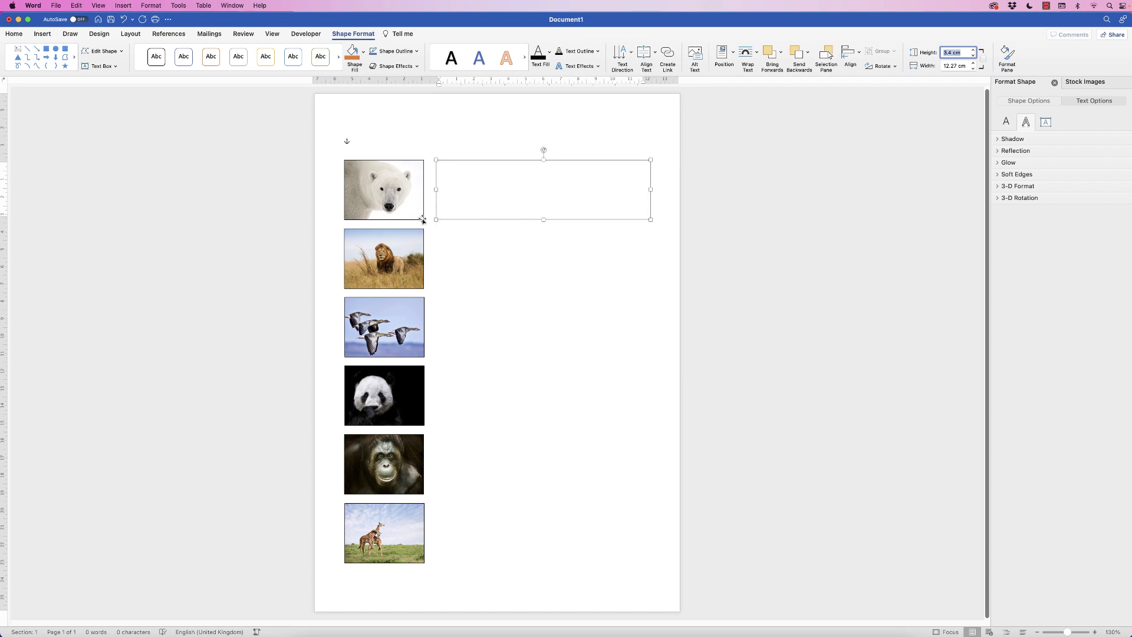
left_click(1026, 102)
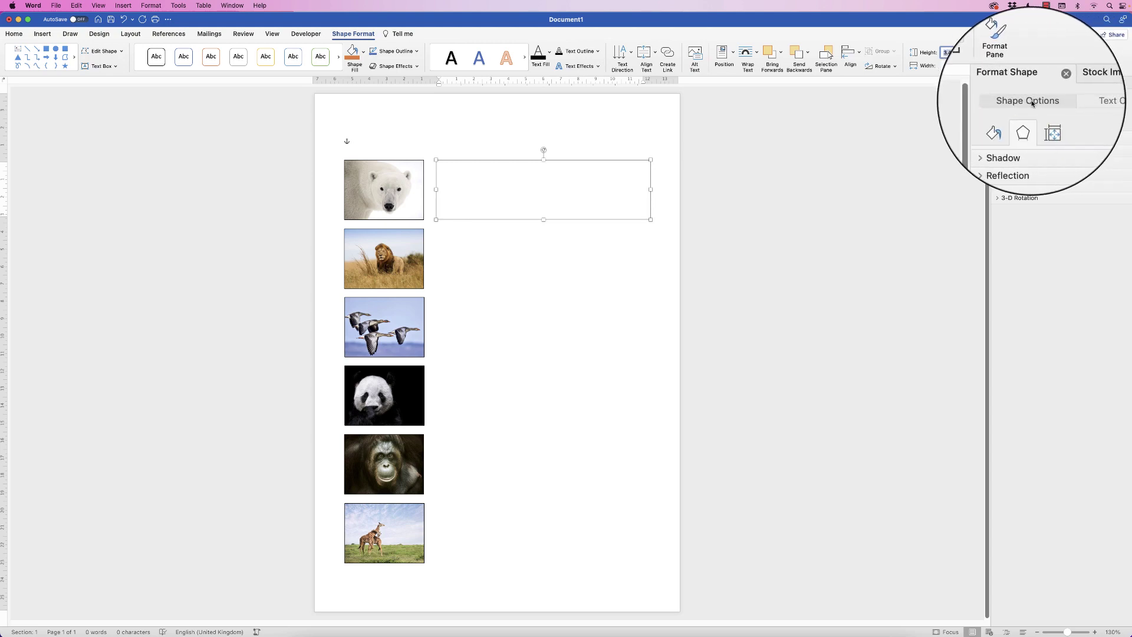
left_click(1005, 125)
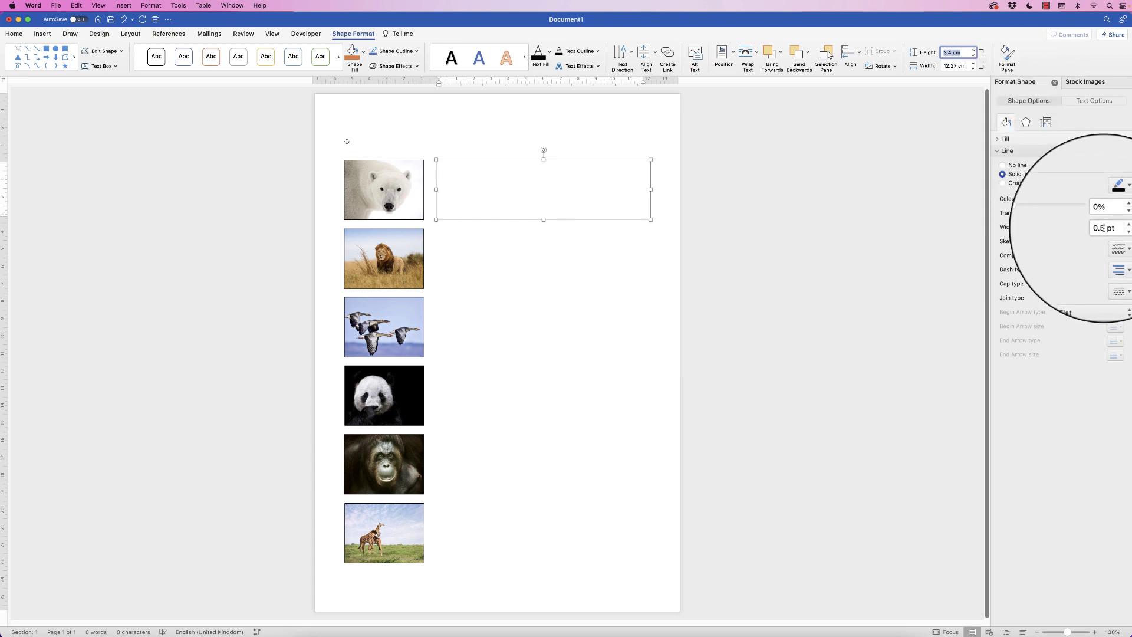
left_click(1105, 229)
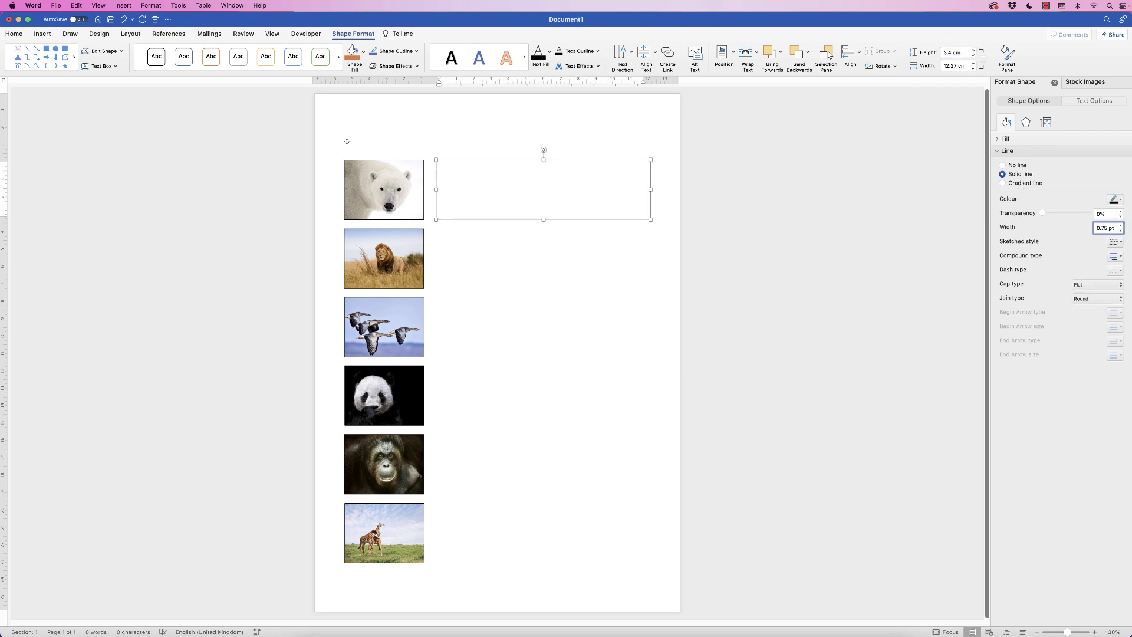
left_click(1120, 200)
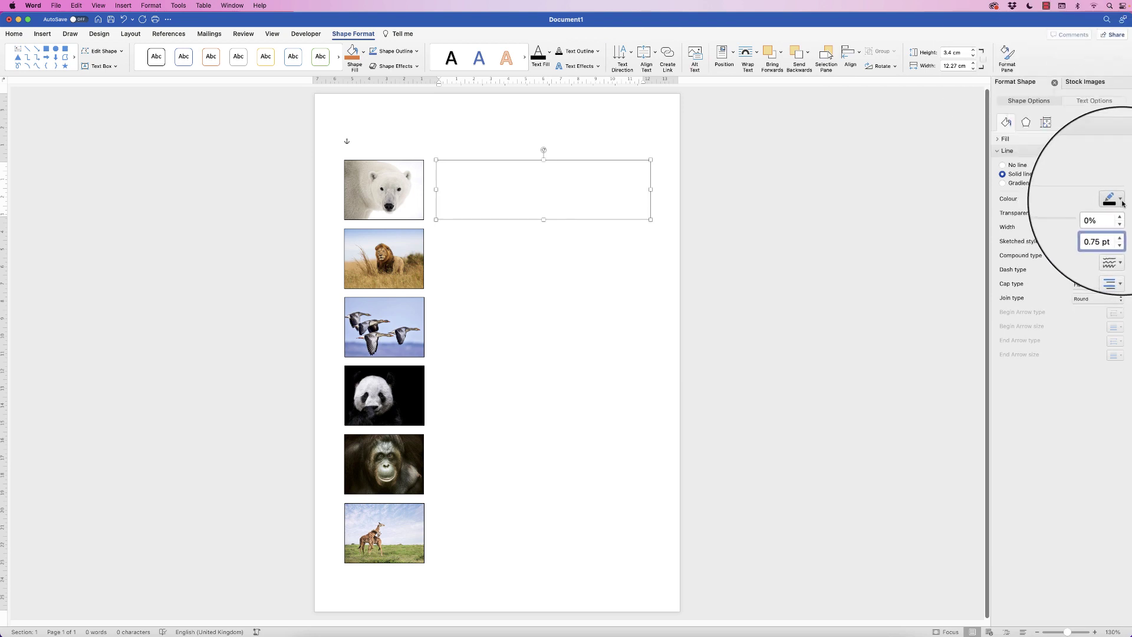
left_click(1122, 222)
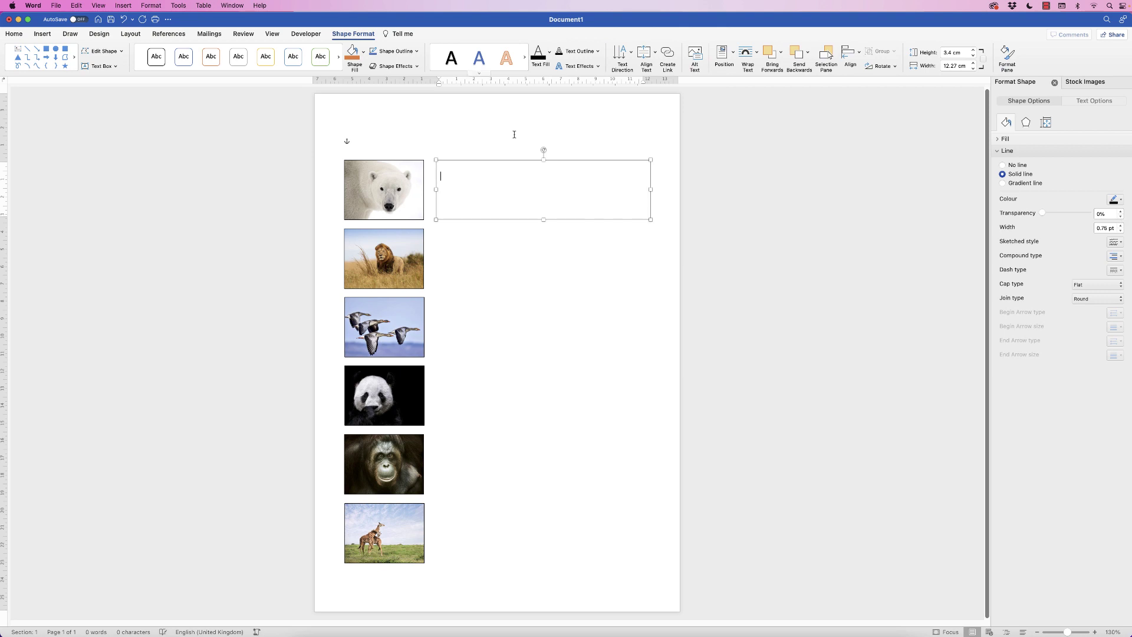
left_click(511, 257)
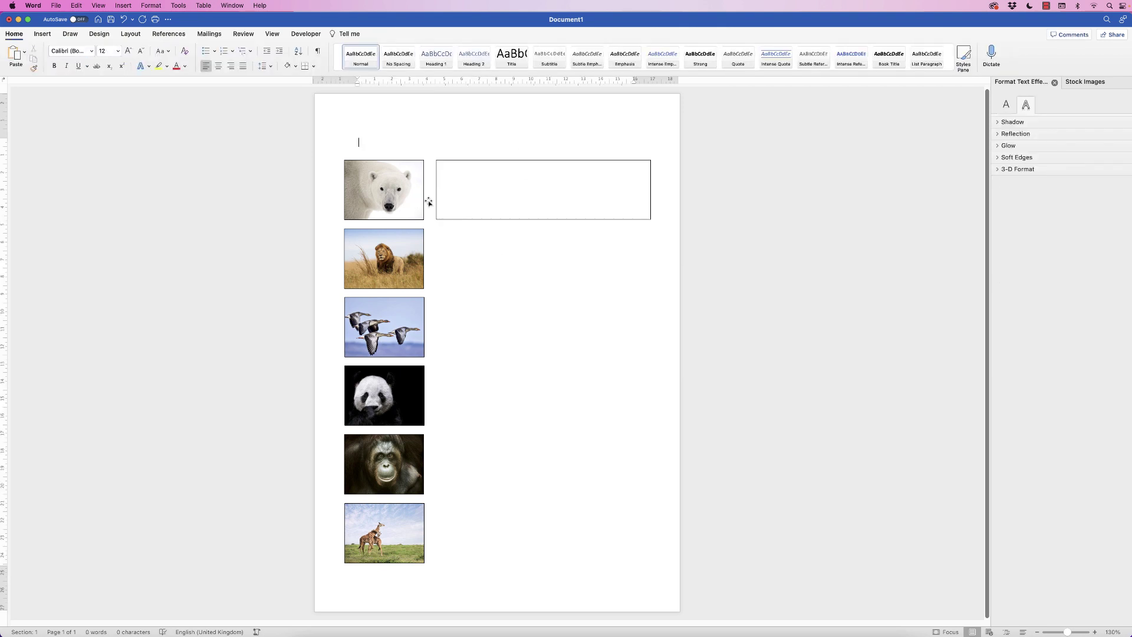
Step: Fill the text box beside the polar bear with the sample paragraph starting "Video provides a powerful way to help you prove your point."
left_click(459, 176)
left_click(448, 167)
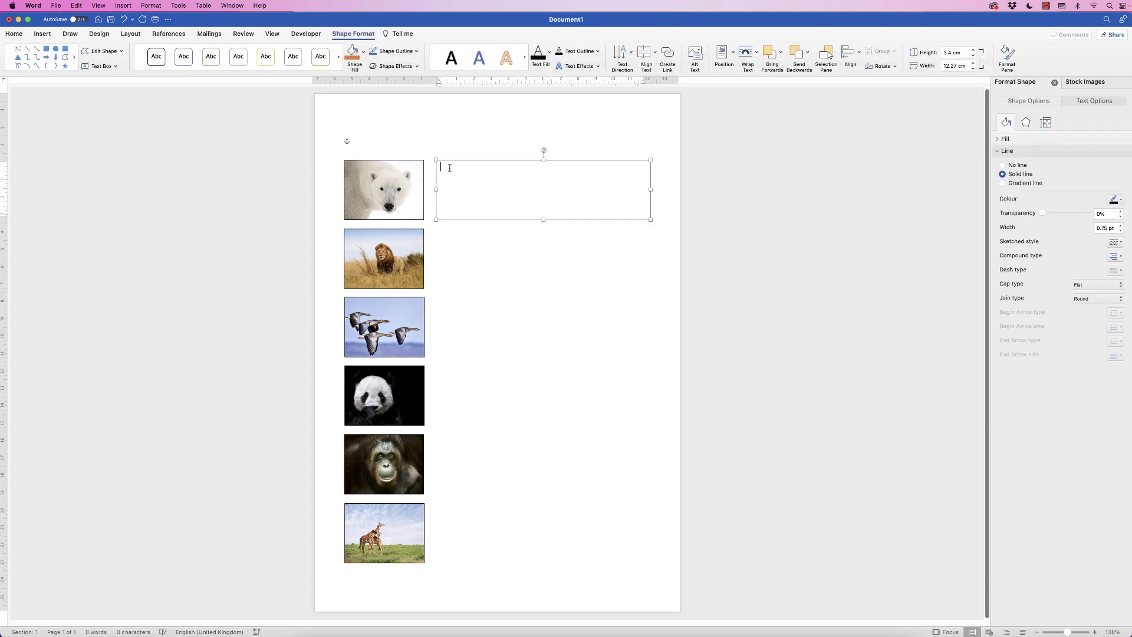
type("Video provides a powerful way to help you prove your point. When you click Online Video, you can paste in the embed code for the video you want to add. You can also type a keyword to search online for the video that best fits your document.")
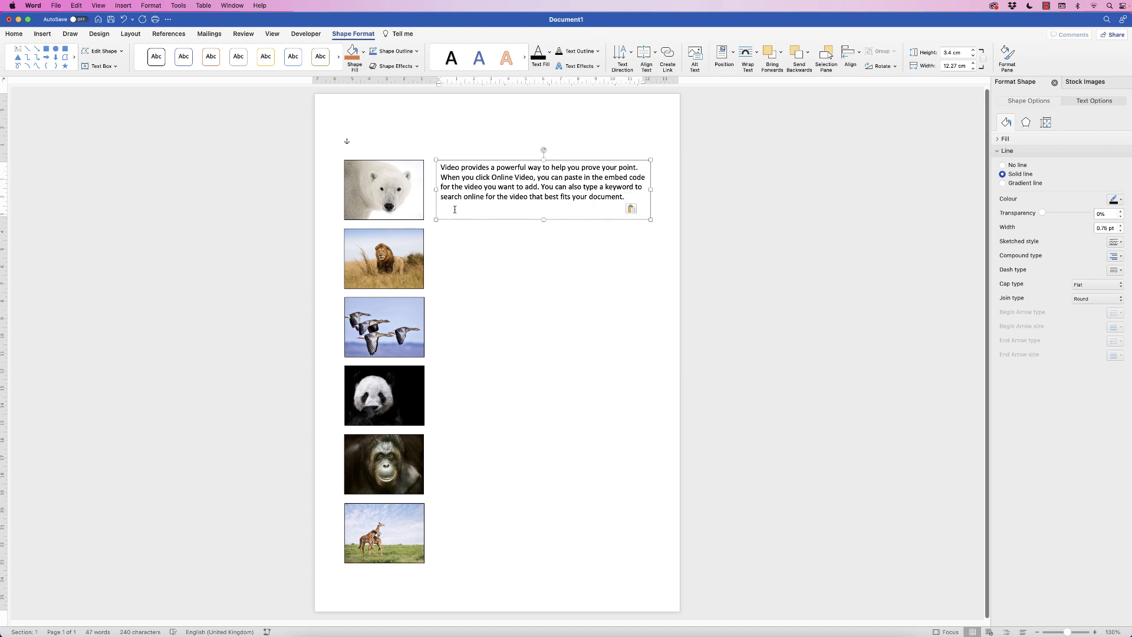
left_click(506, 245)
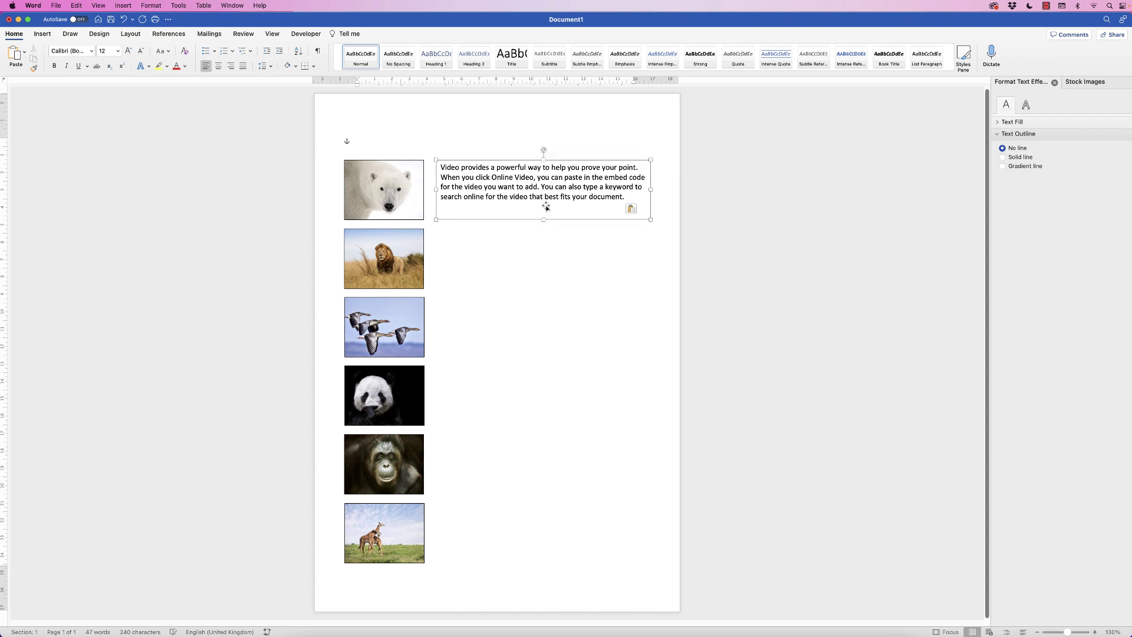
left_click(546, 220)
mouse_move(546, 219)
left_mouse_down()
mouse_move(544, 209)
mouse_move(544, 220)
left_mouse_up()
Step: Set the font size of the whole paragraph in the text box to 14
left_click(626, 199)
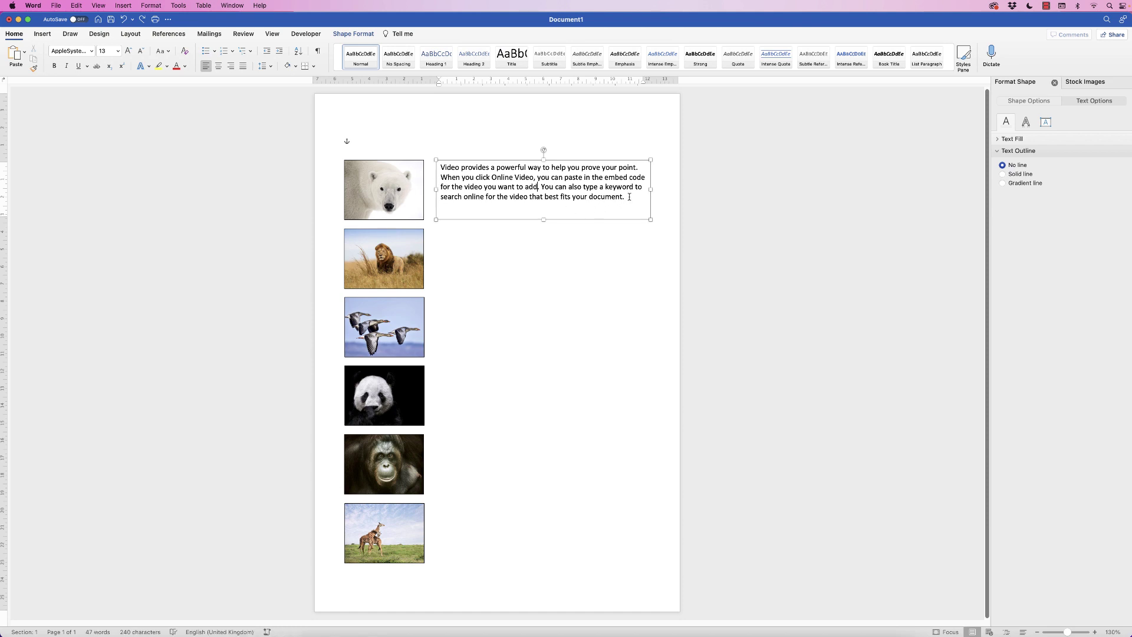
left_click_drag(626, 198, 443, 171)
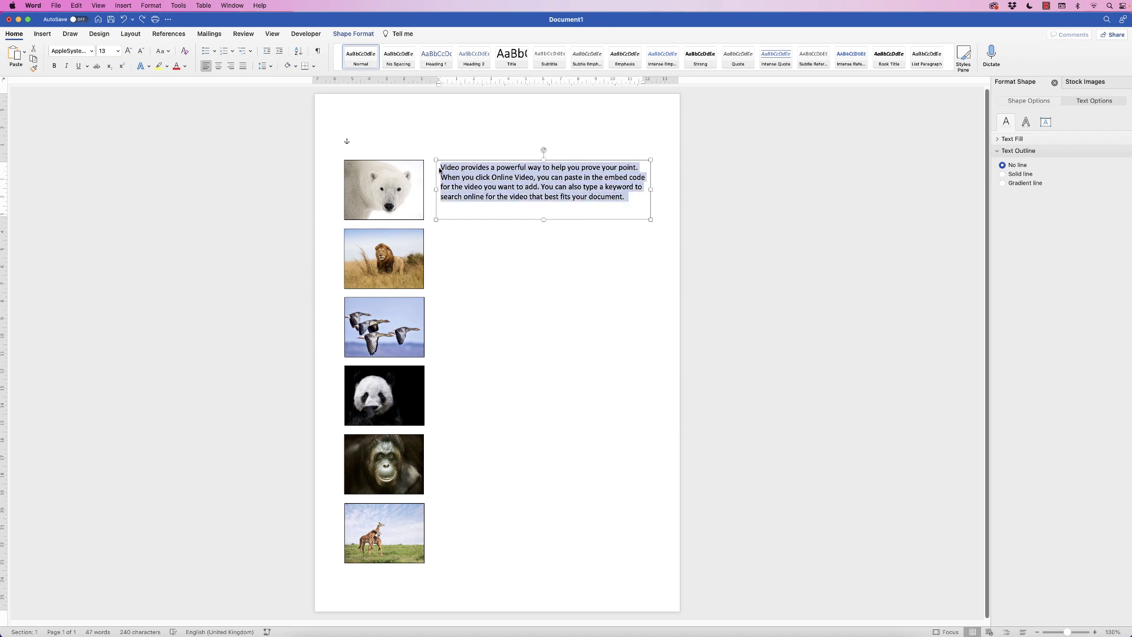
left_click(105, 51)
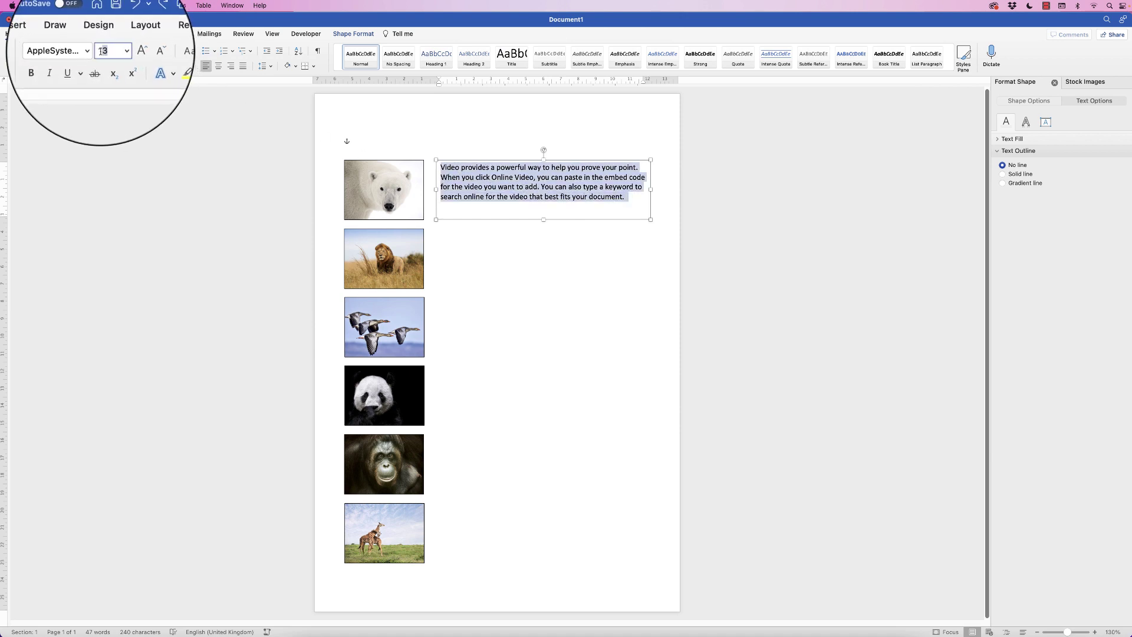
double_click(106, 51)
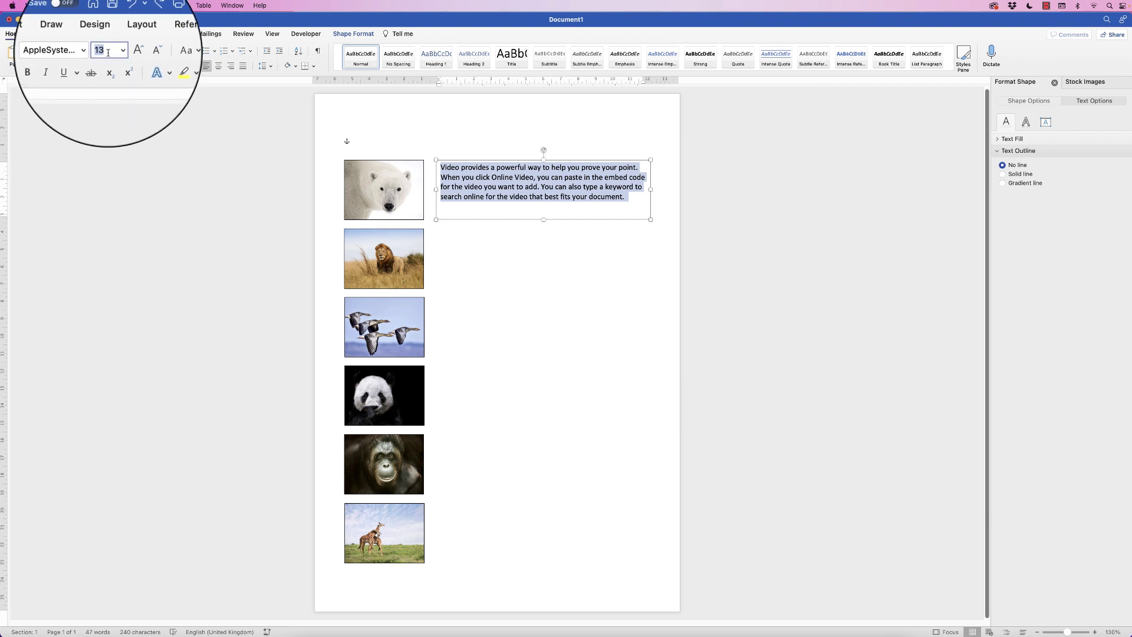
type("14")
key("Return")
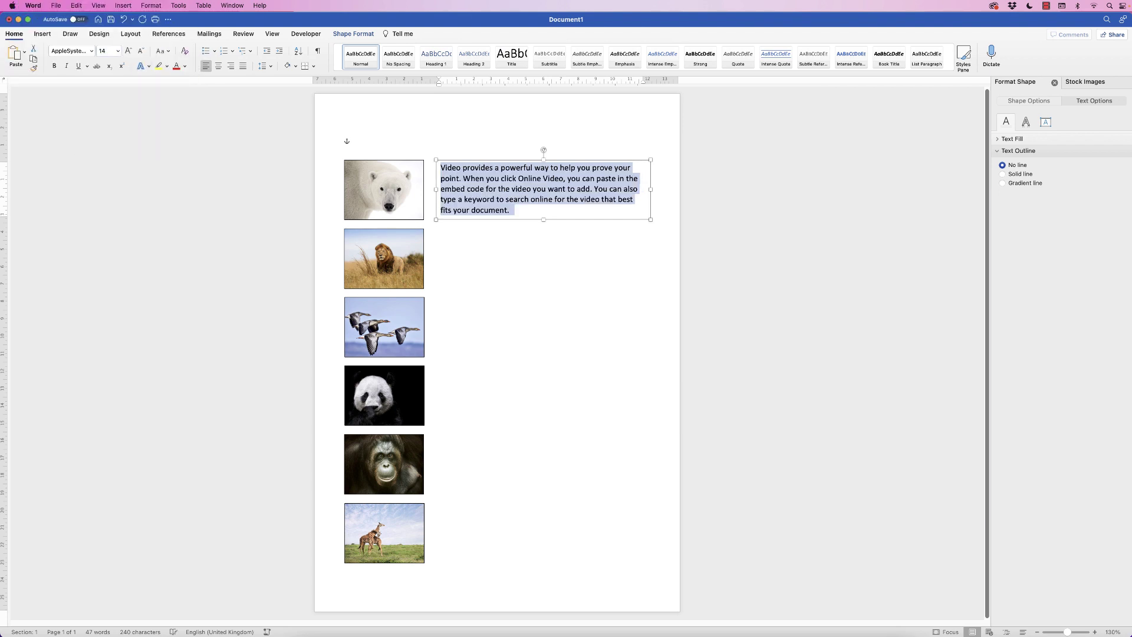
key("Escape")
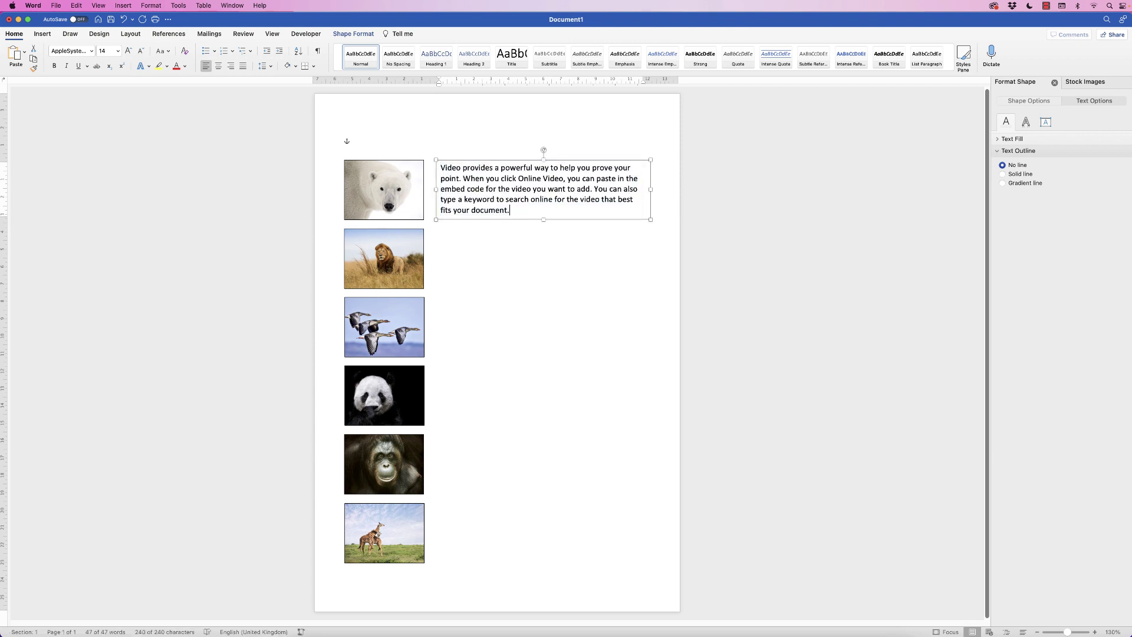
Step: Copy the text box beside the polar bear and place matching copies beside the lion, geese, panda and orangutan pictures
key("Escape")
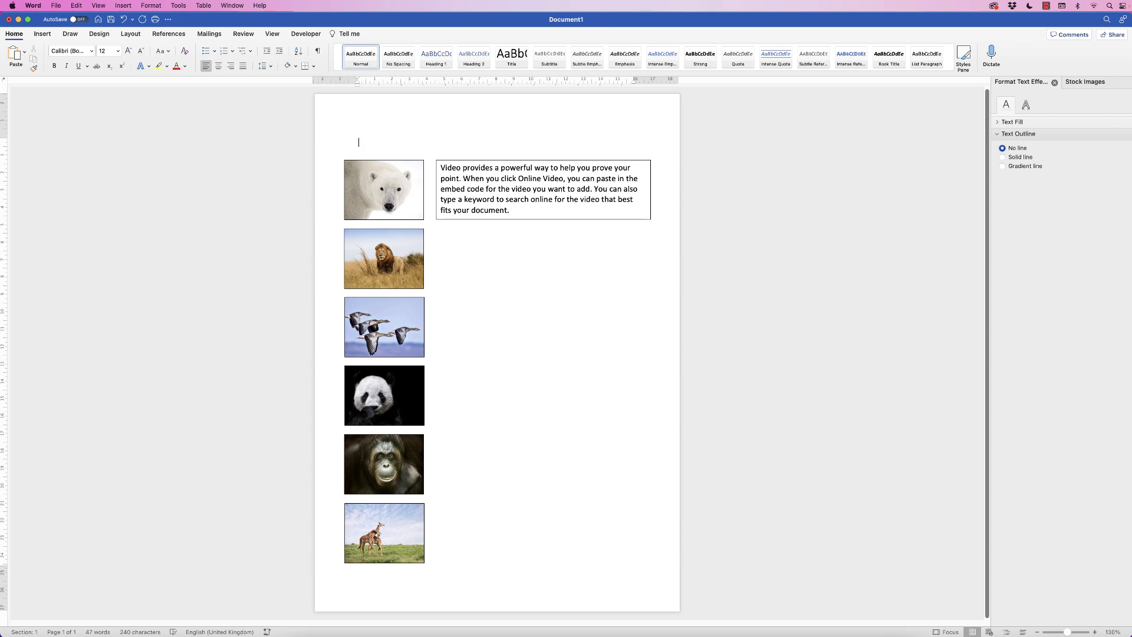
left_click(531, 160)
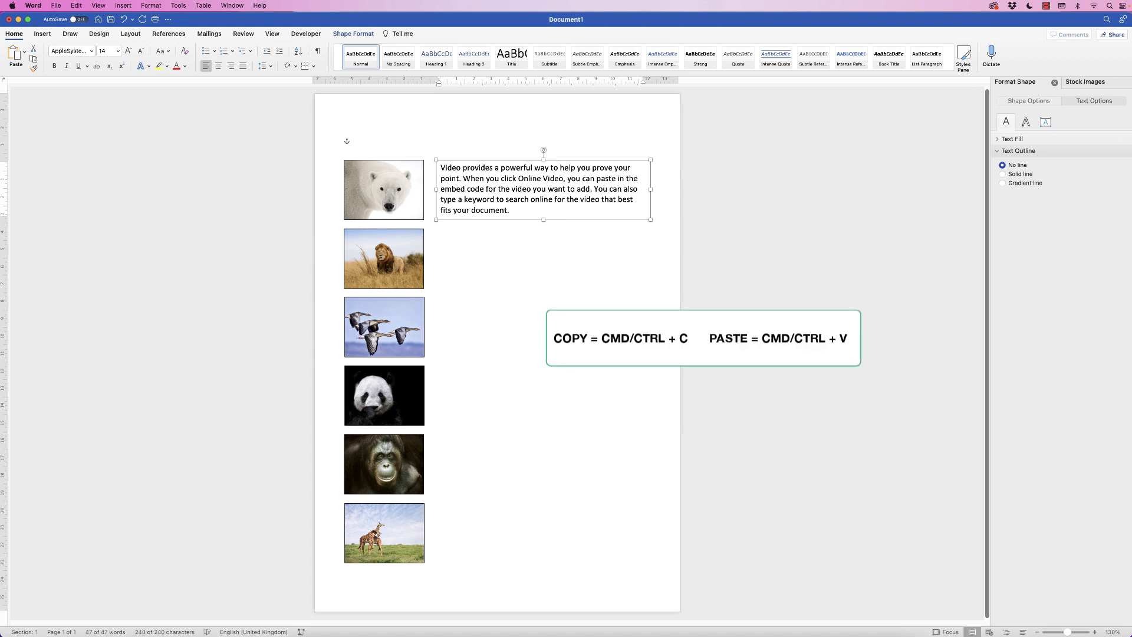
key("Escape")
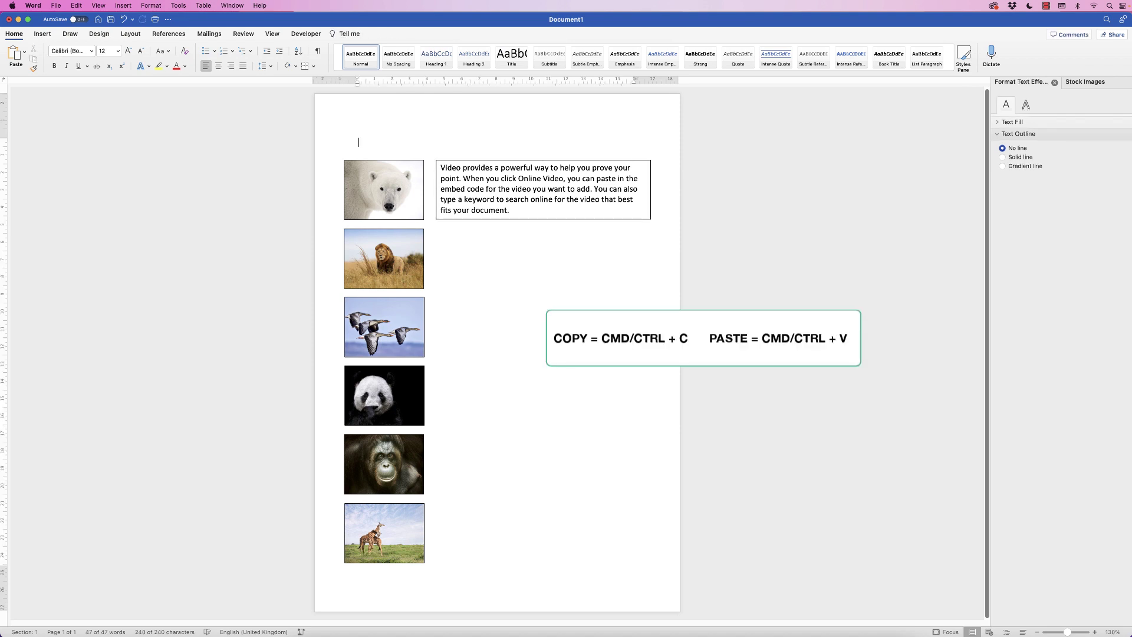
key("super+v")
left_click_drag(576, 202, 658, 291)
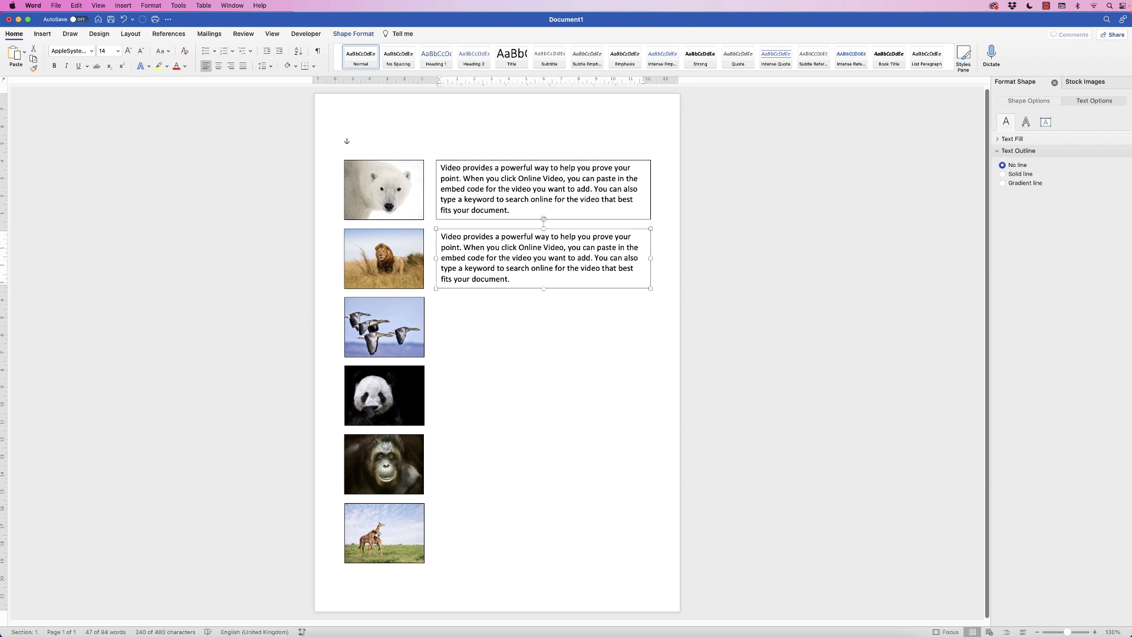
key("super+v")
left_click_drag(559, 270, 564, 340)
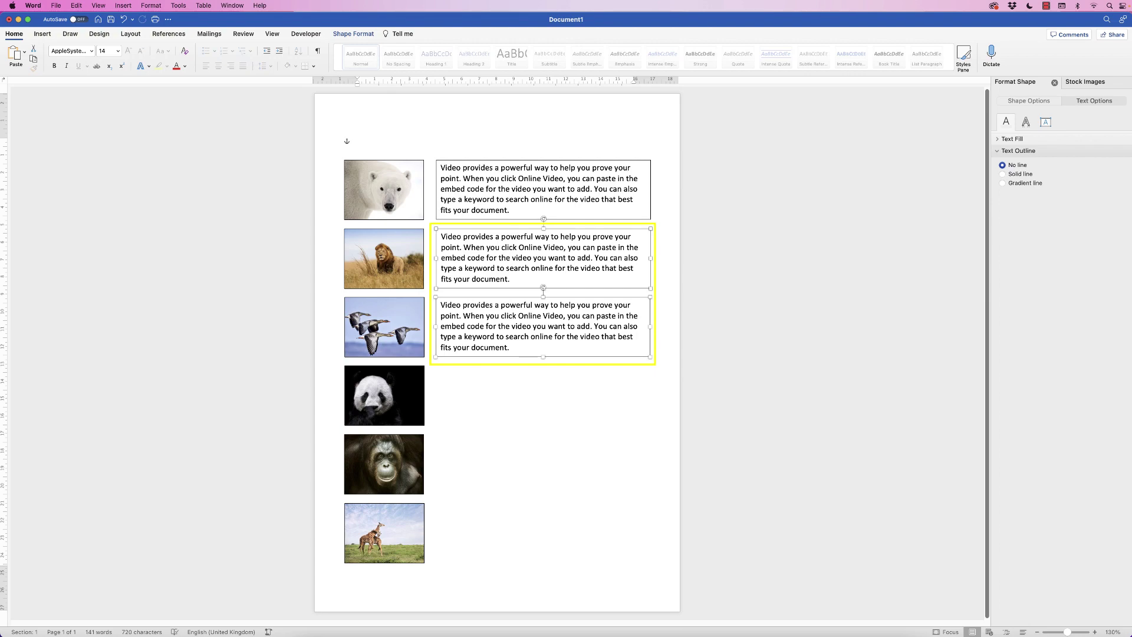
key("super+v")
left_click_drag(560, 331, 562, 469)
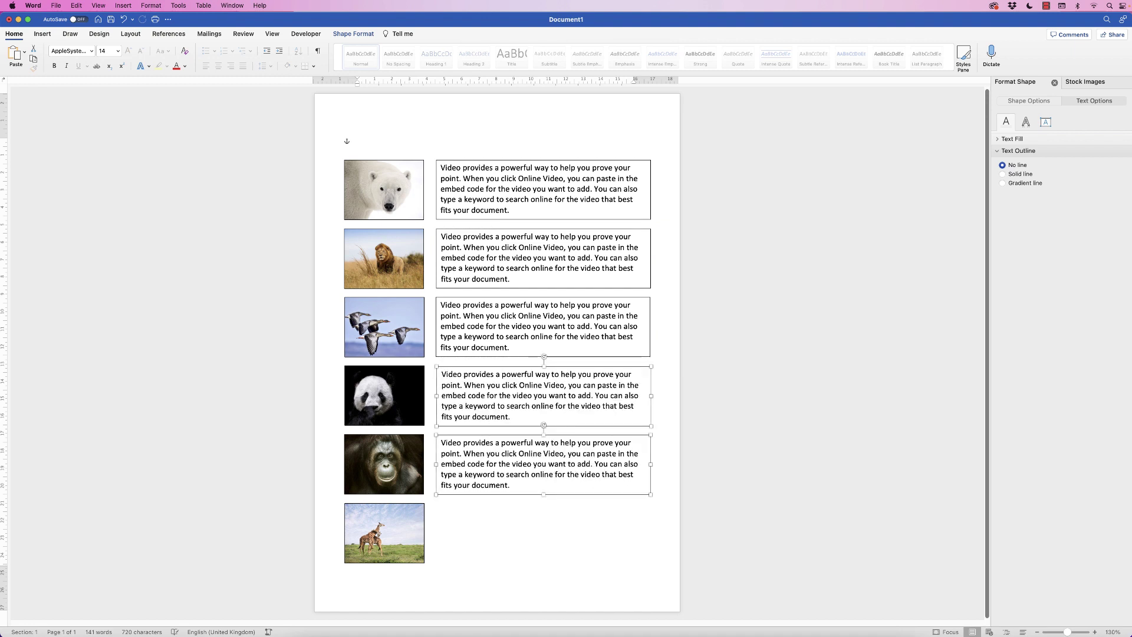
Step: Place another copy of the text box beside the giraffe picture, in line with the orangutan's box
left_click(359, 142)
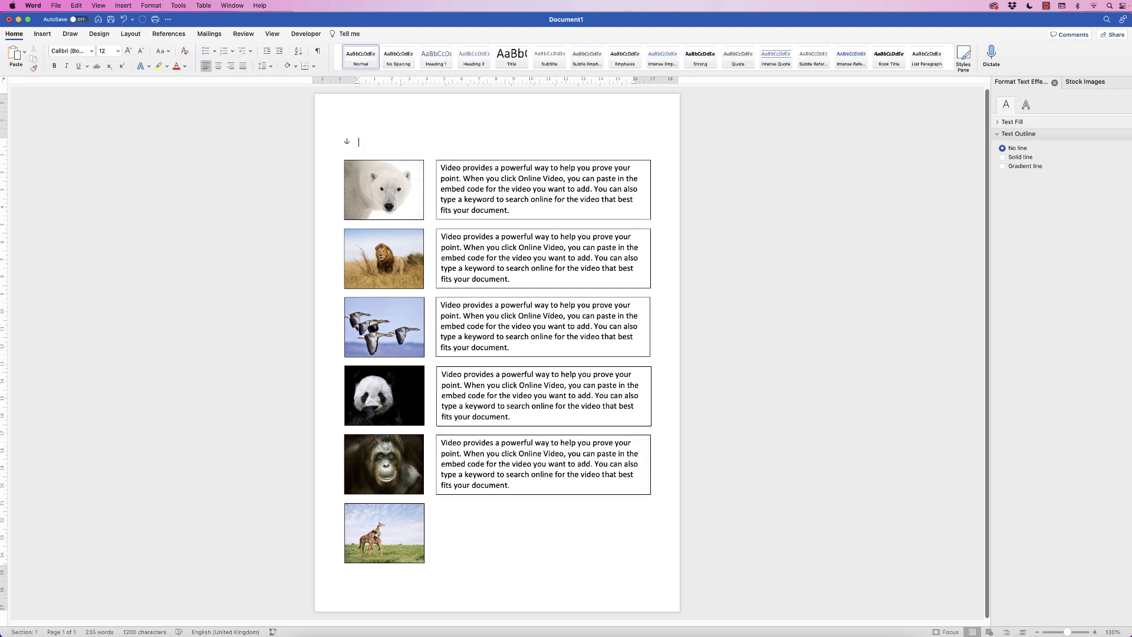
left_click(543, 464)
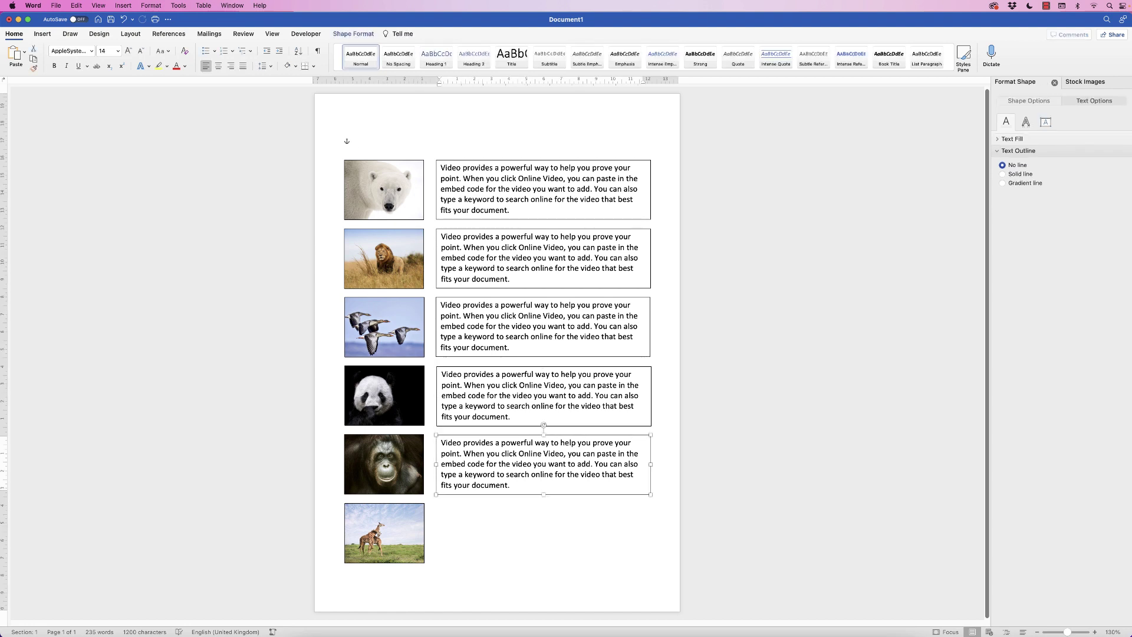
left_click_drag(544, 464, 543, 533)
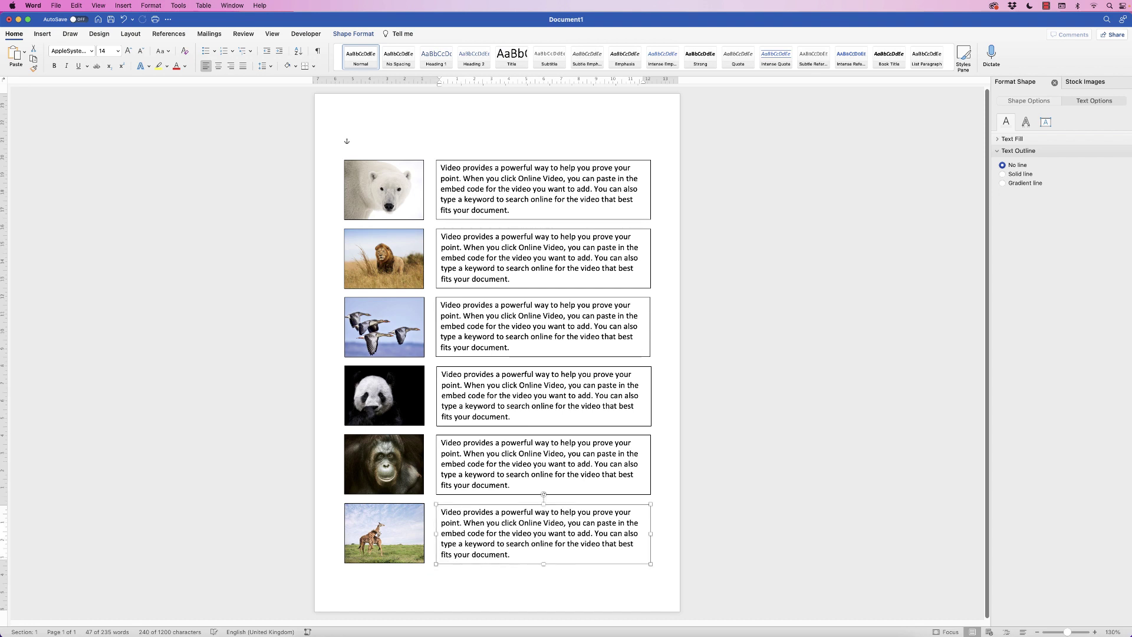
left_click(359, 142)
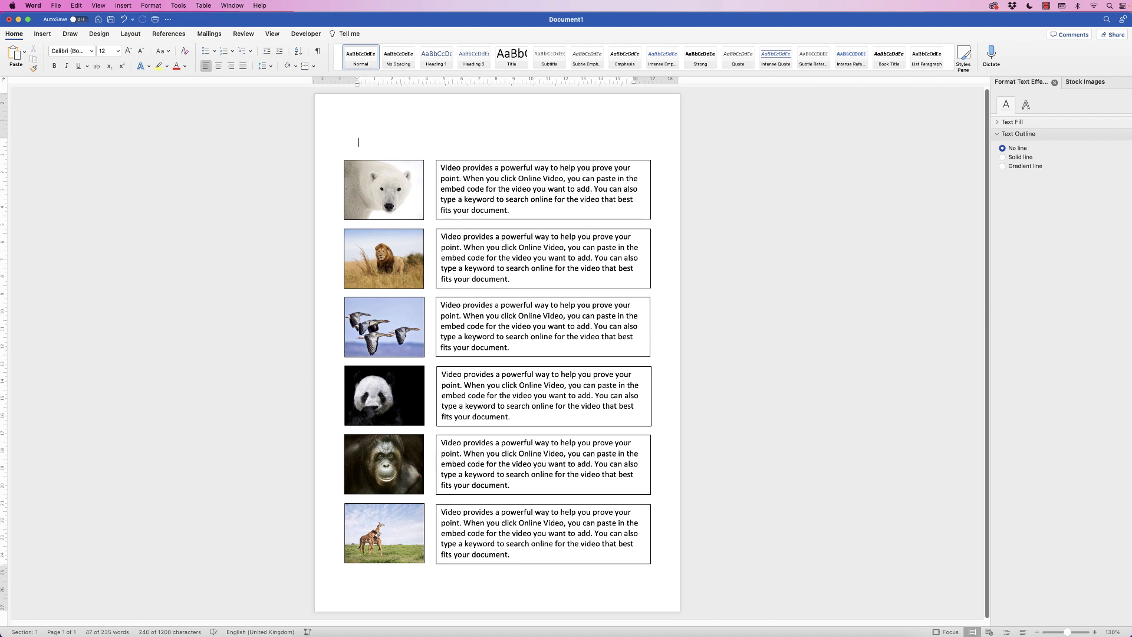
left_click(436, 561)
left_click_drag(493, 538, 491, 538)
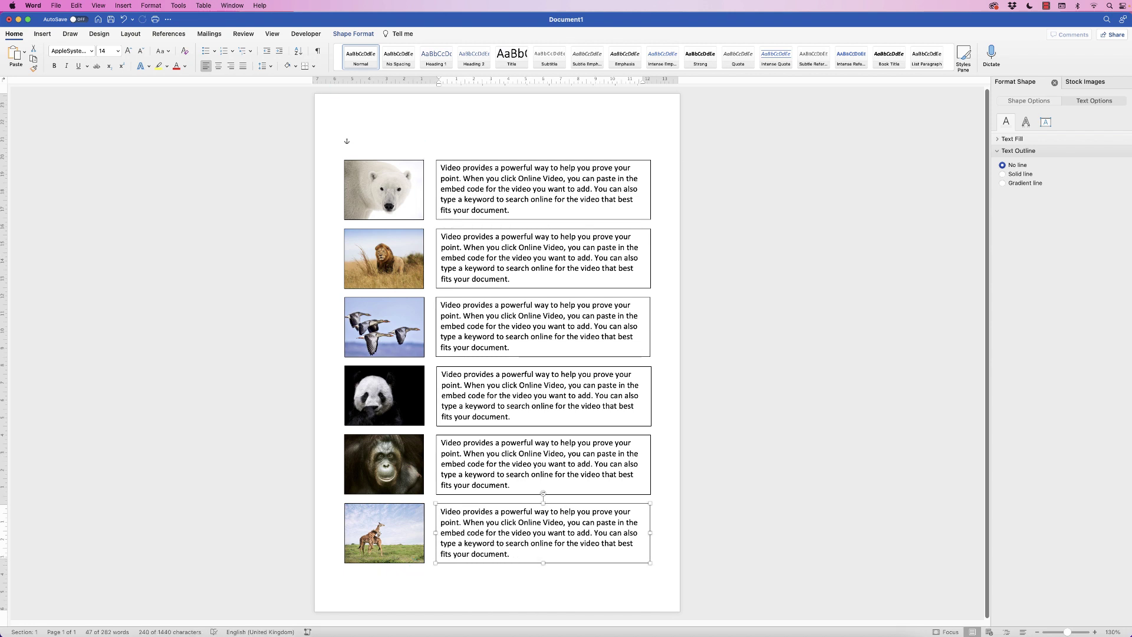
Step: Distribute all six text boxes vertically and align them to the left relative to each other
left_click(542, 435, "shift")
left_click(543, 367, "shift")
left_click(543, 298, "shift")
left_click(543, 229, "shift")
left_click(543, 160, "shift")
left_click(352, 34)
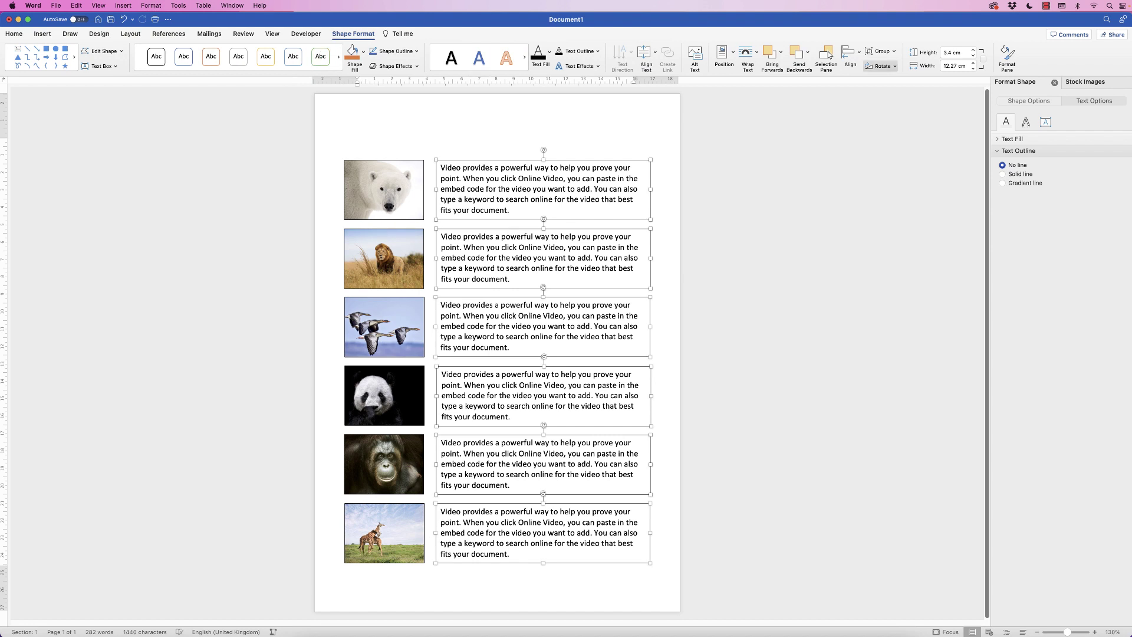
left_click(851, 54)
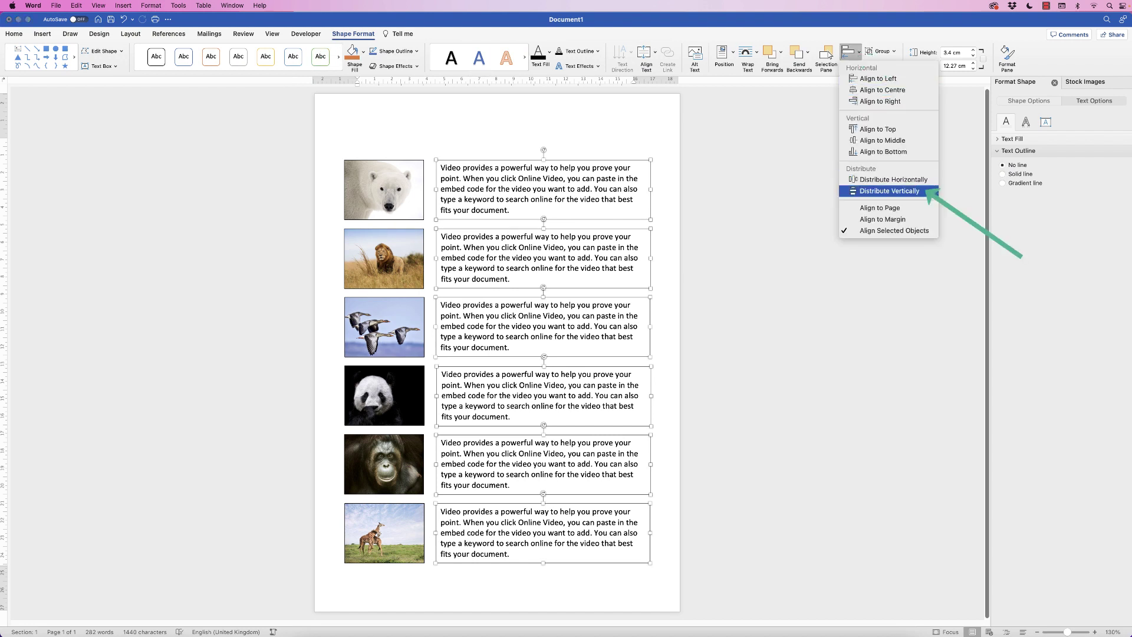
left_click(889, 190)
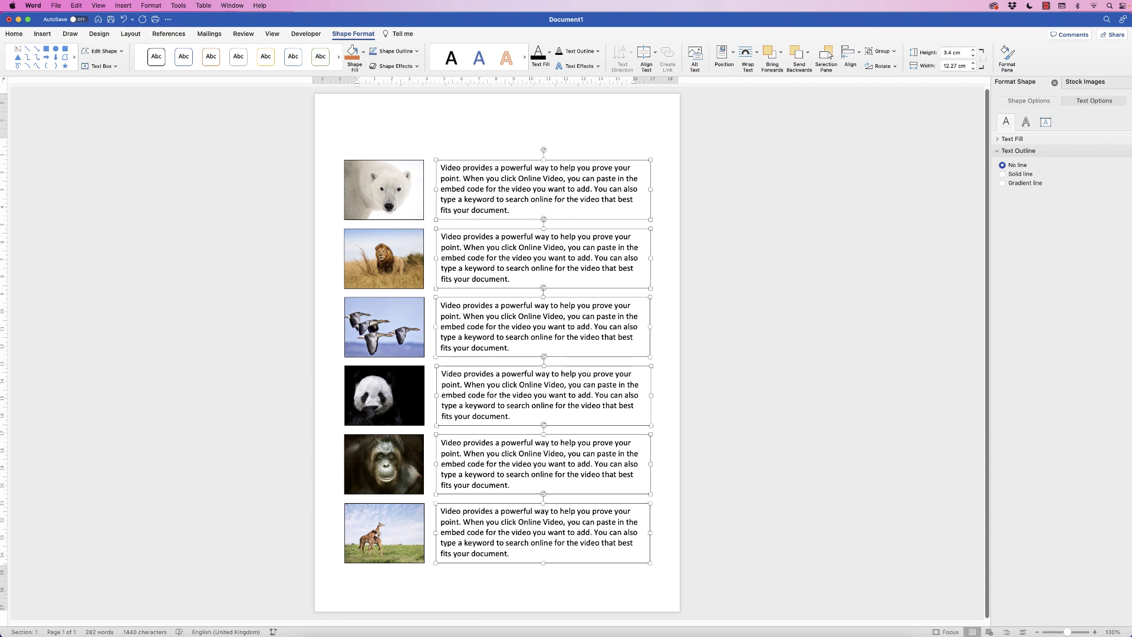
left_click(849, 53)
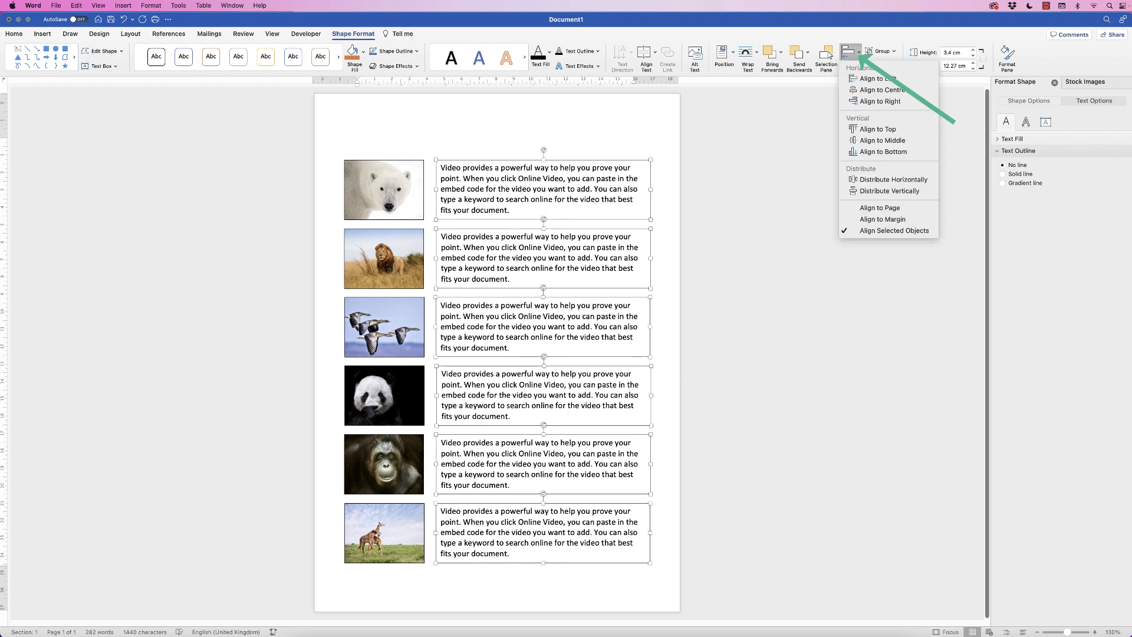
left_click(878, 78)
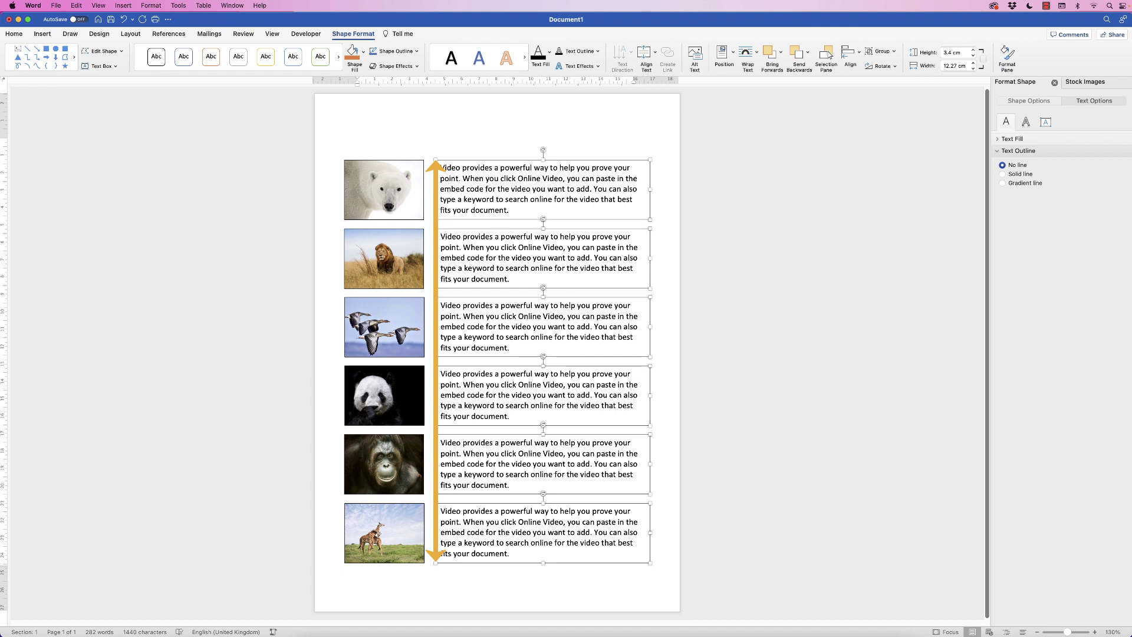
key("Escape")
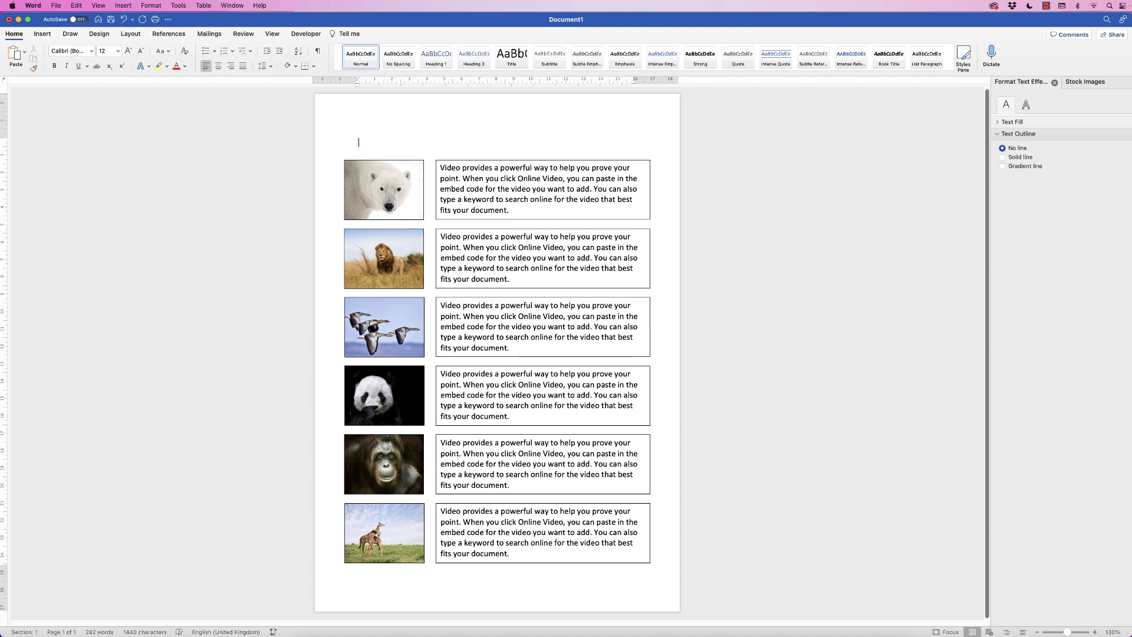
Step: Group the six animal pictures and their six text boxes into one object
left_click(384, 190)
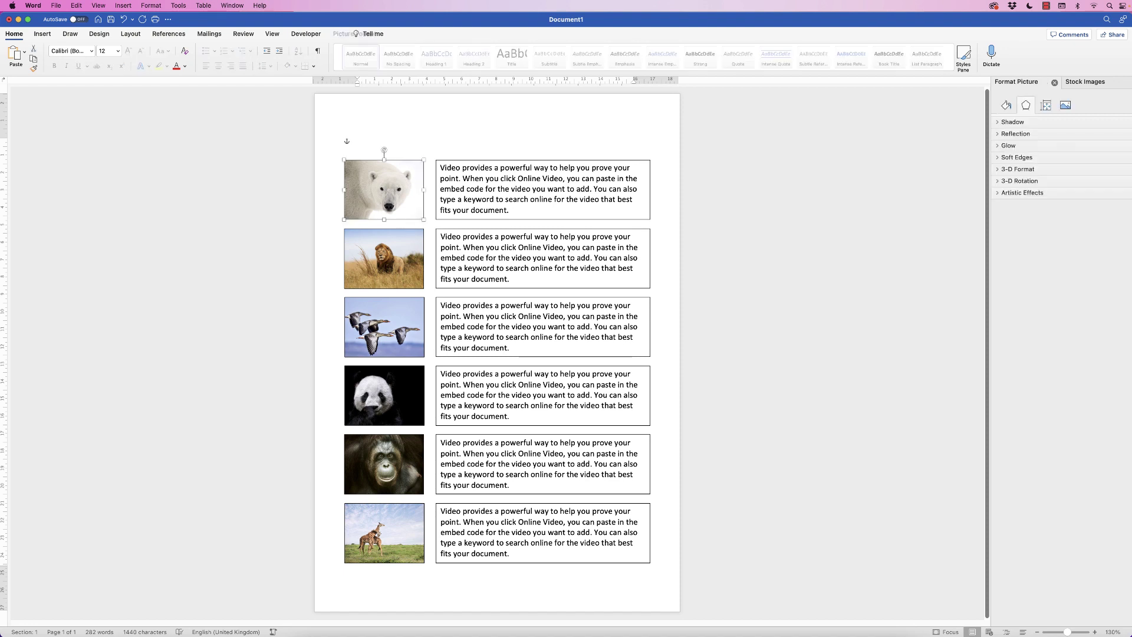
left_click(542, 189, "shift")
left_click(543, 258, "shift")
left_click(384, 258, "shift")
left_click(384, 326, "shift")
left_click(543, 327, "shift")
left_click(543, 395, "shift")
left_click(384, 395, "shift")
left_click(383, 464, "shift")
left_click(542, 464, "shift")
left_click(543, 533, "shift")
left_click(384, 533, "shift")
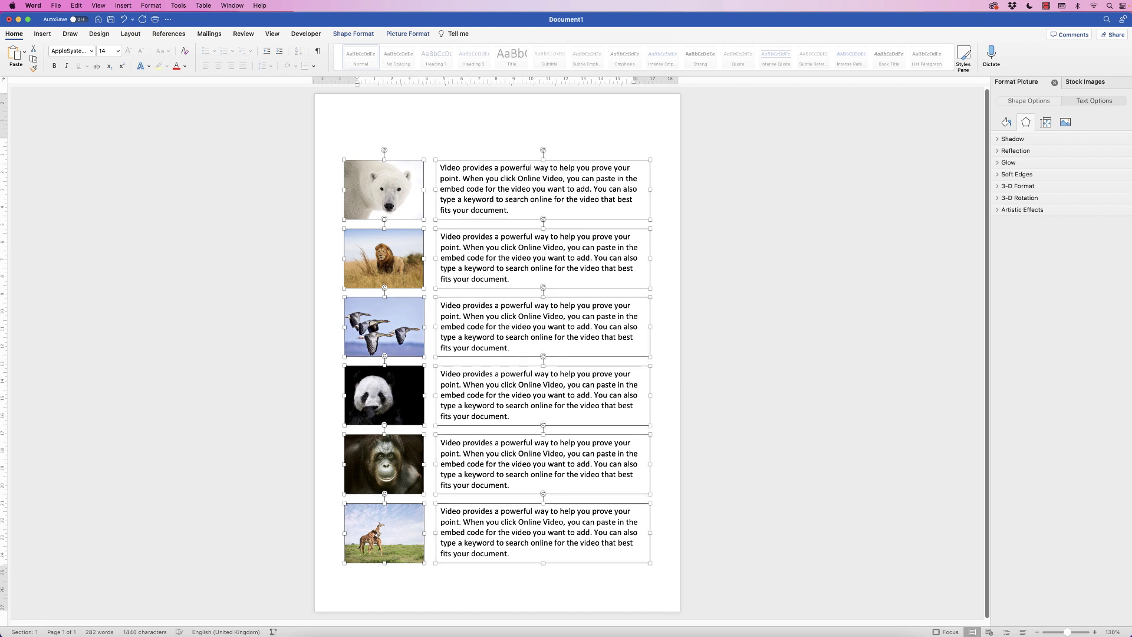
left_click(407, 34)
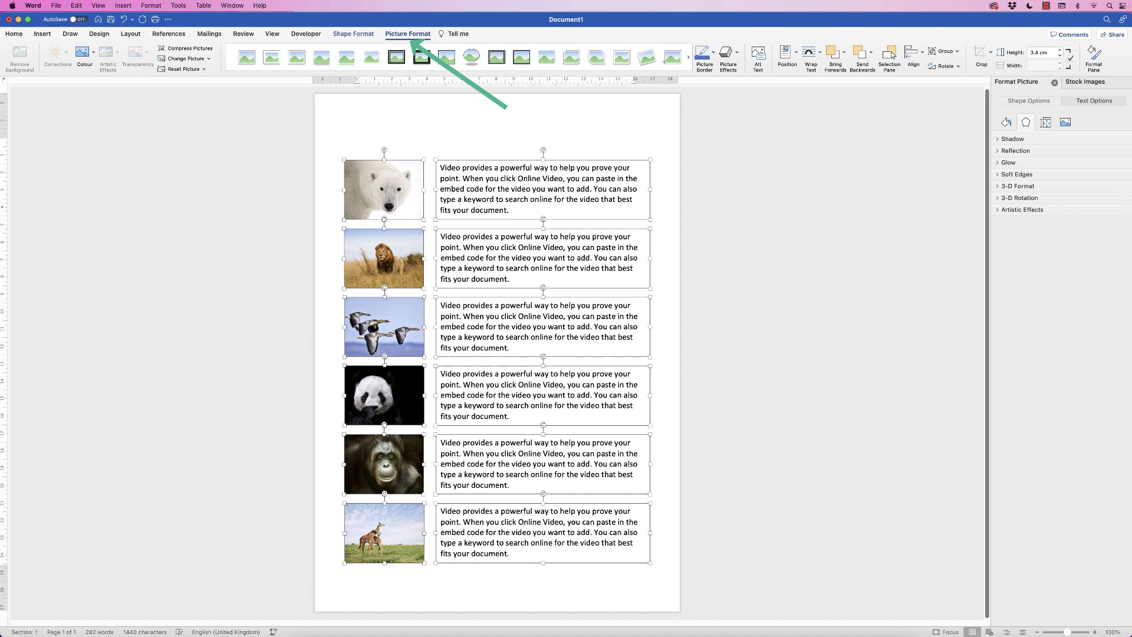
left_click(944, 51)
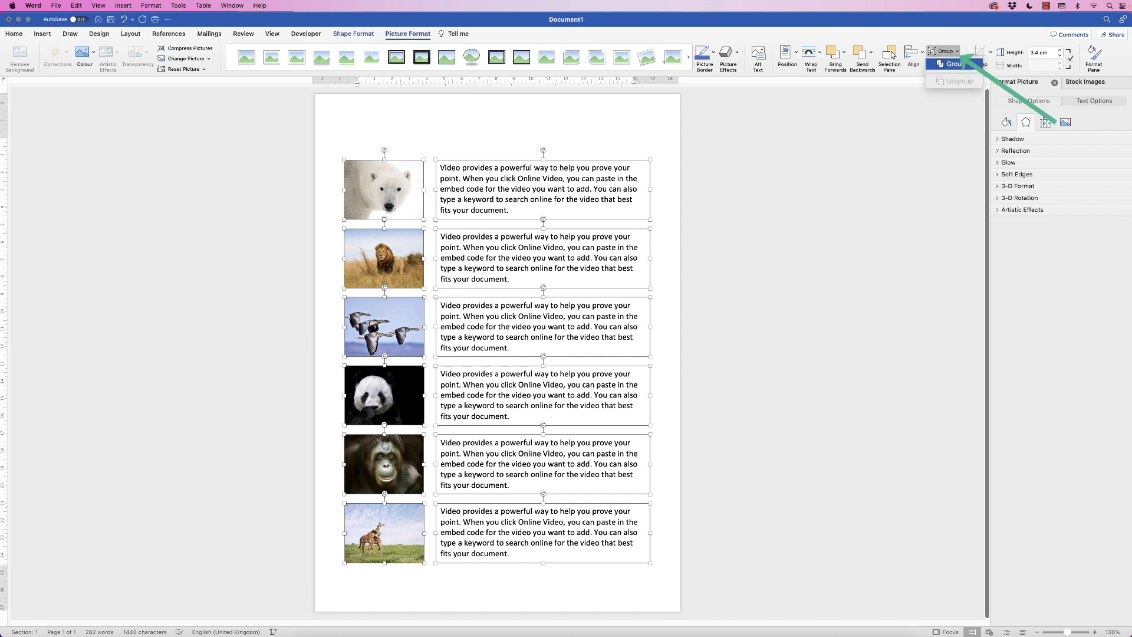
left_click(954, 64)
key("Escape")
Step: Move the group slightly down the page and align it to the horizontal centre of the margins
left_click_drag(514, 278, 530, 317)
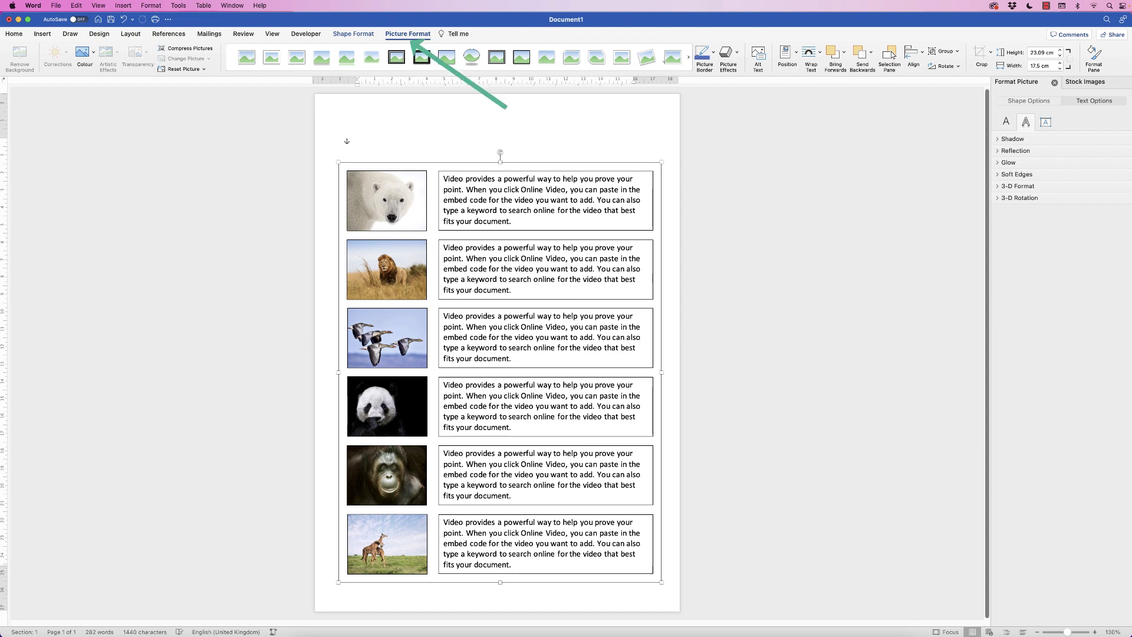
left_click(913, 53)
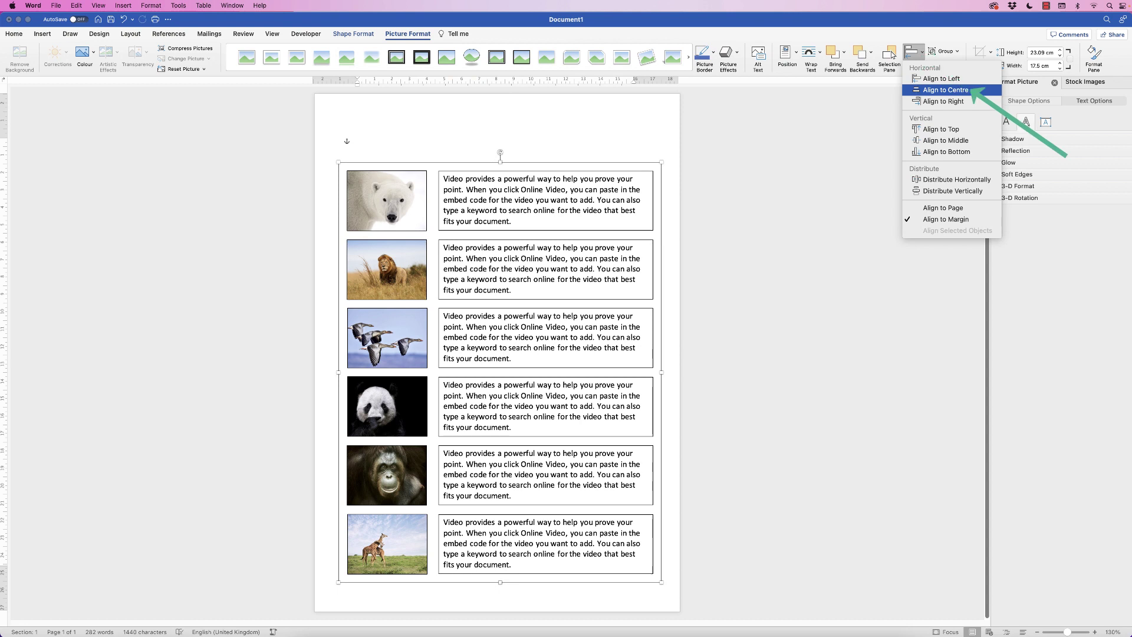
left_click(946, 90)
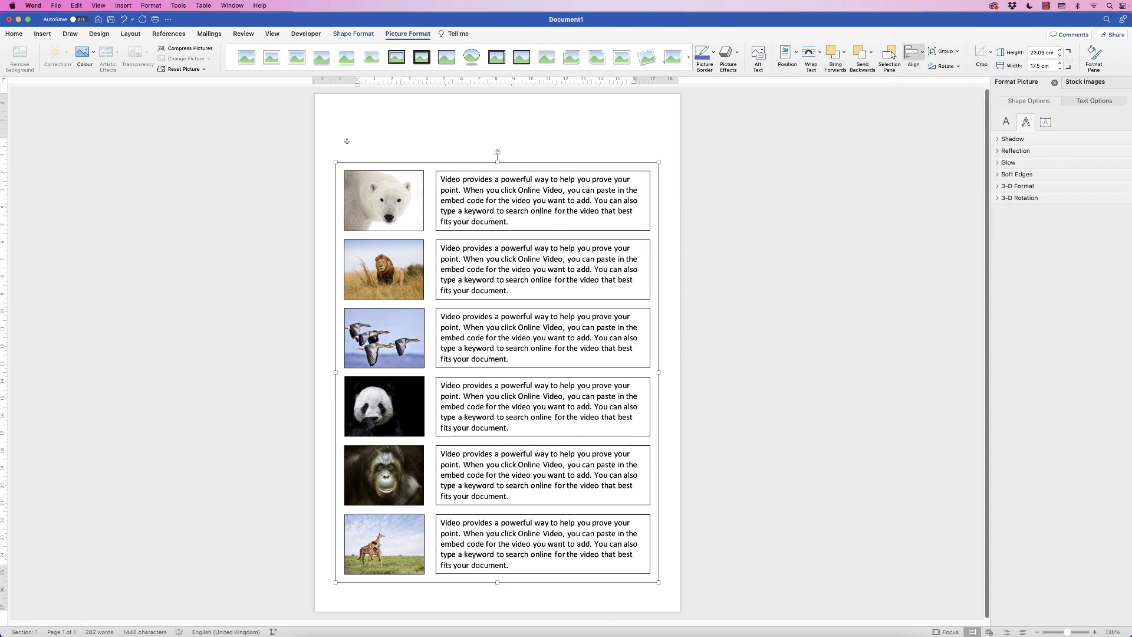
Step: Try aligning the group to the vertical middle of the margins, and undo that alignment
left_click(913, 53)
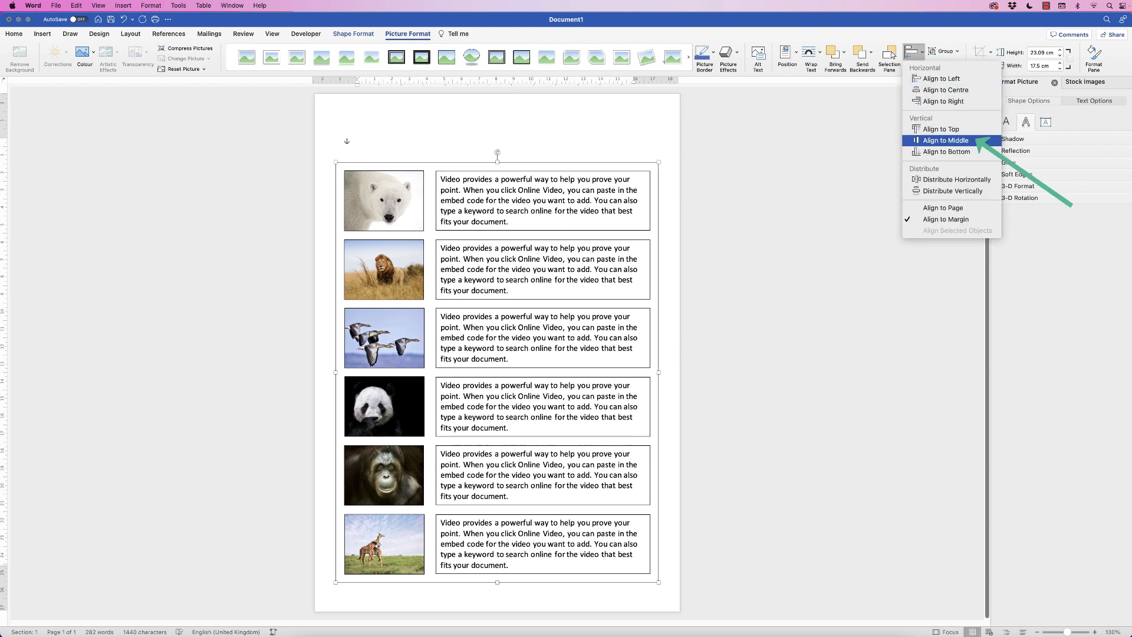
left_click(946, 140)
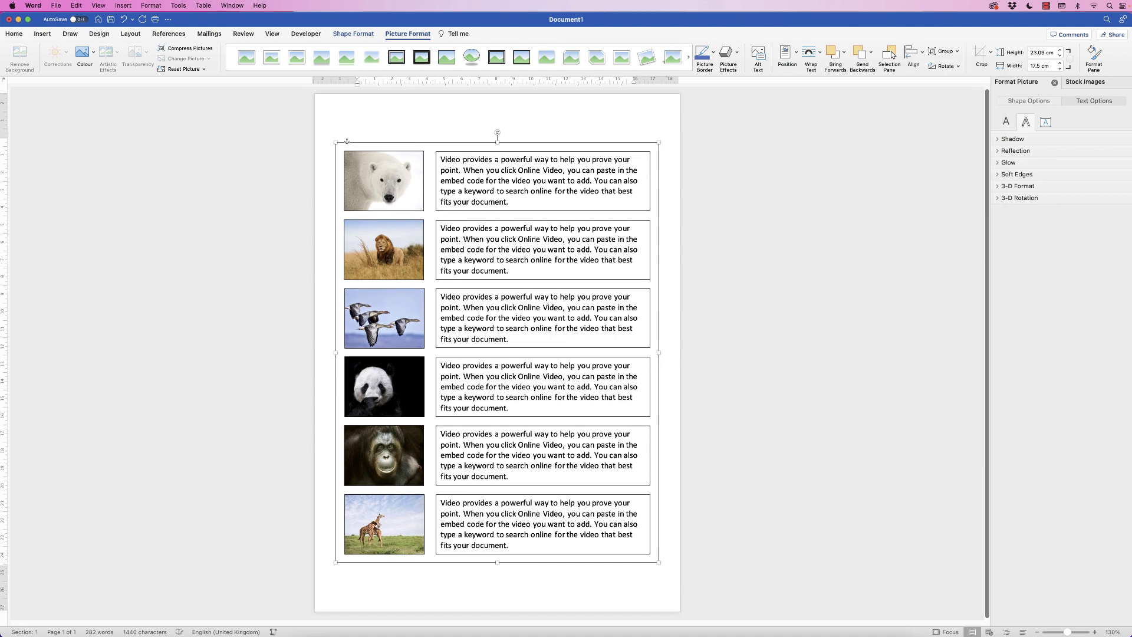
key("Return")
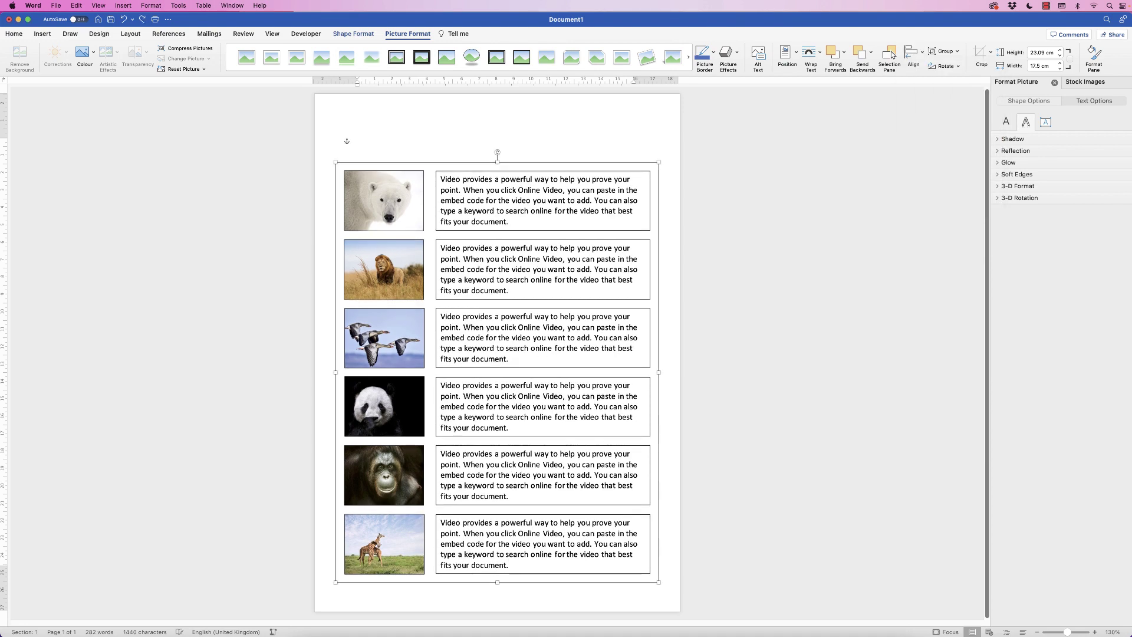
Step: Draw a text box about 2.9 cm high and 12.5 cm wide above the group, containing "DOCUMENT TITLE"
left_click(358, 142)
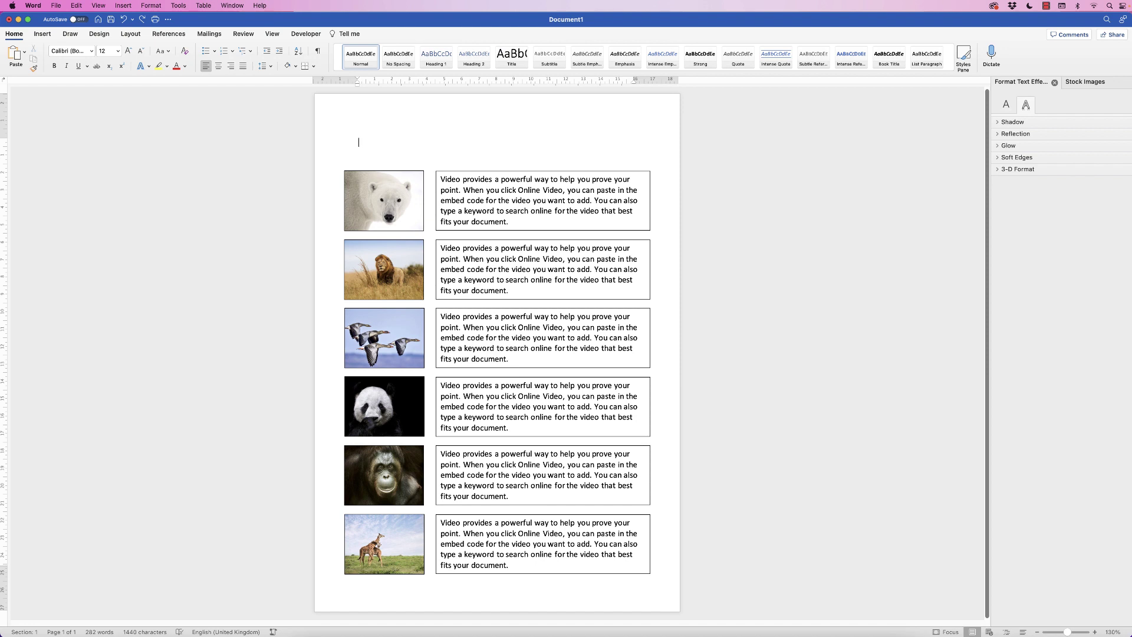
left_click(42, 34)
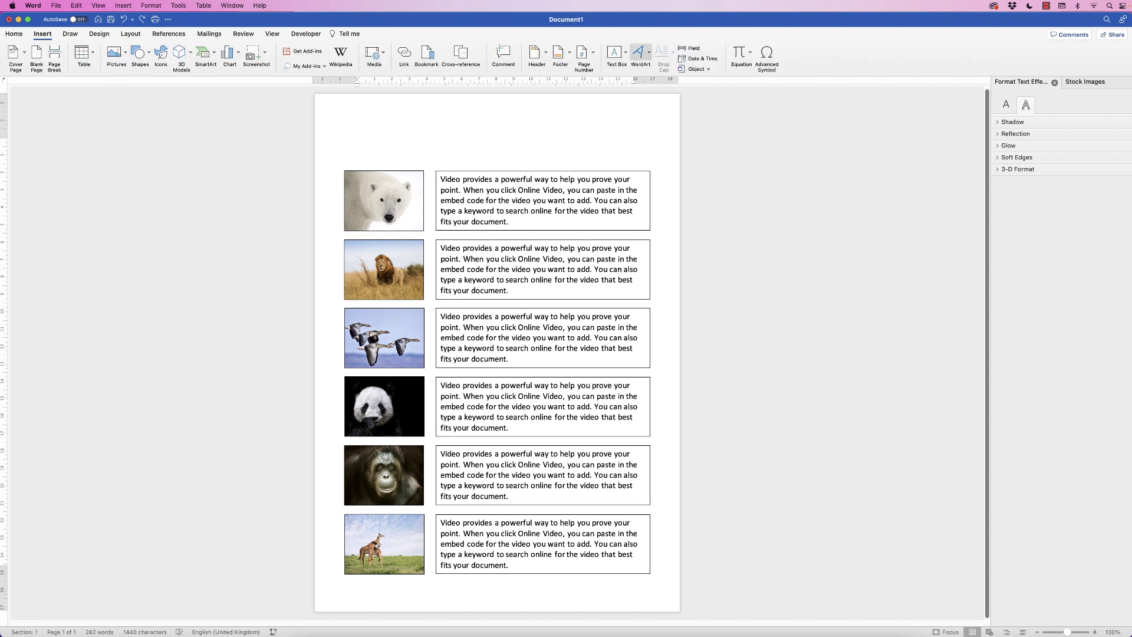
left_click(614, 53)
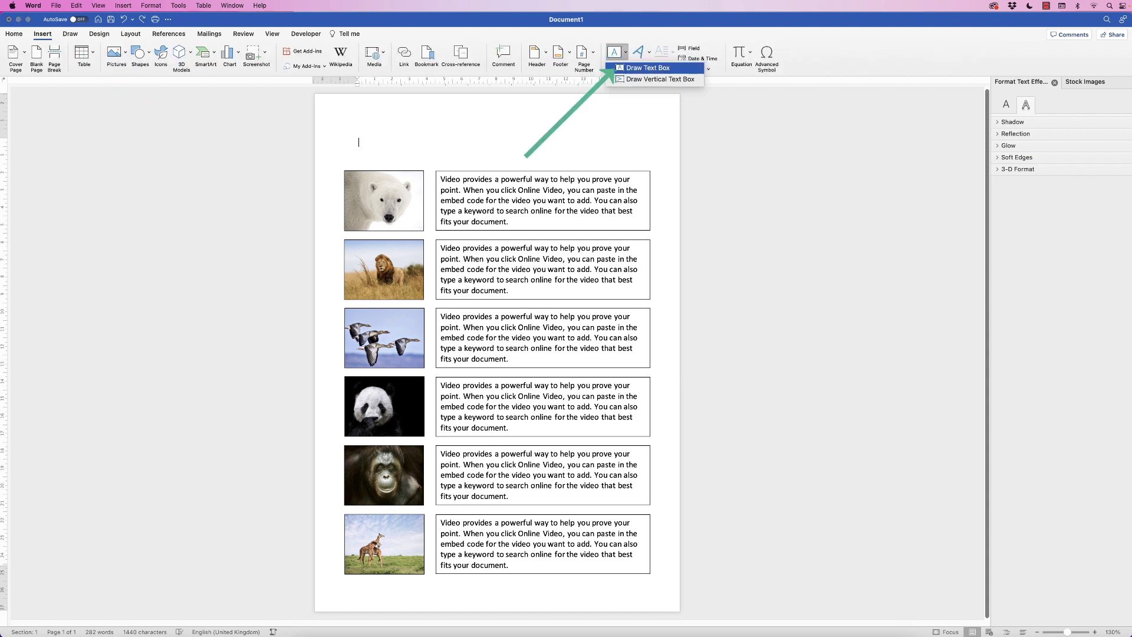
left_click(647, 68)
mouse_move(397, 110)
left_mouse_down()
mouse_move(397, 133)
mouse_move(613, 160)
left_mouse_up()
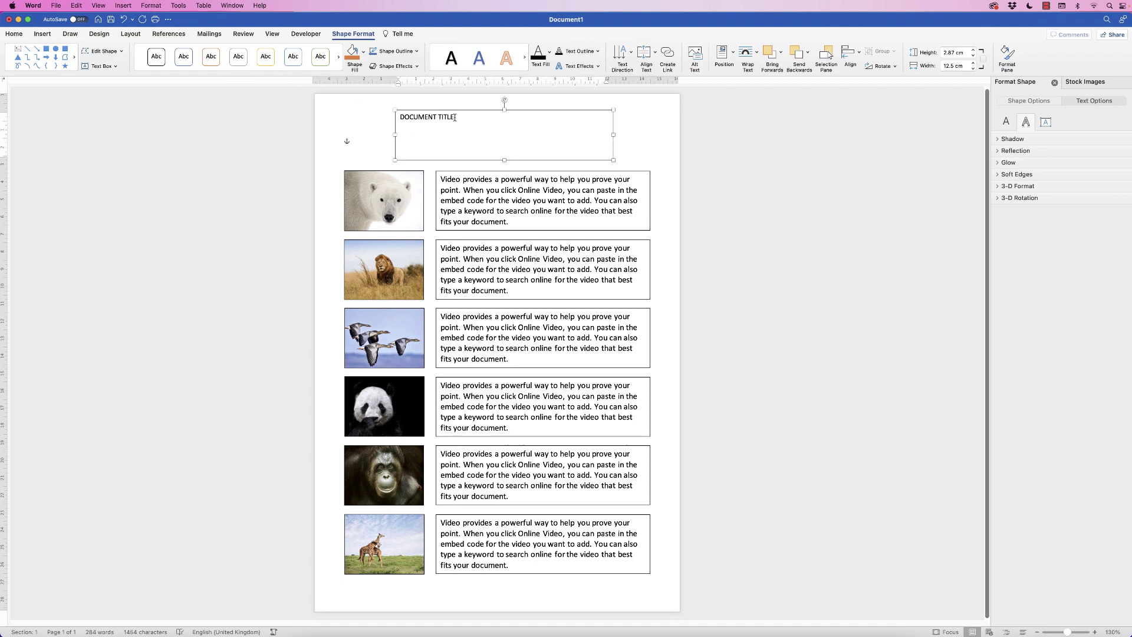
Step: Increase the font size of the "DOCUMENT TITLE" text to 28
left_click_drag(456, 118, 411, 116)
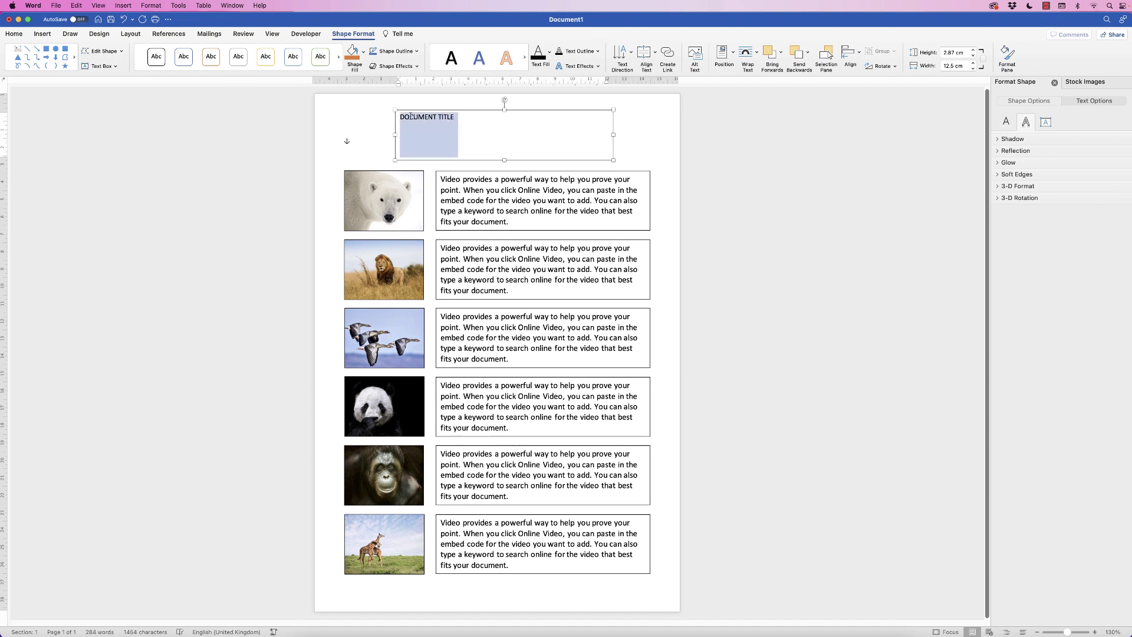
left_click(14, 34)
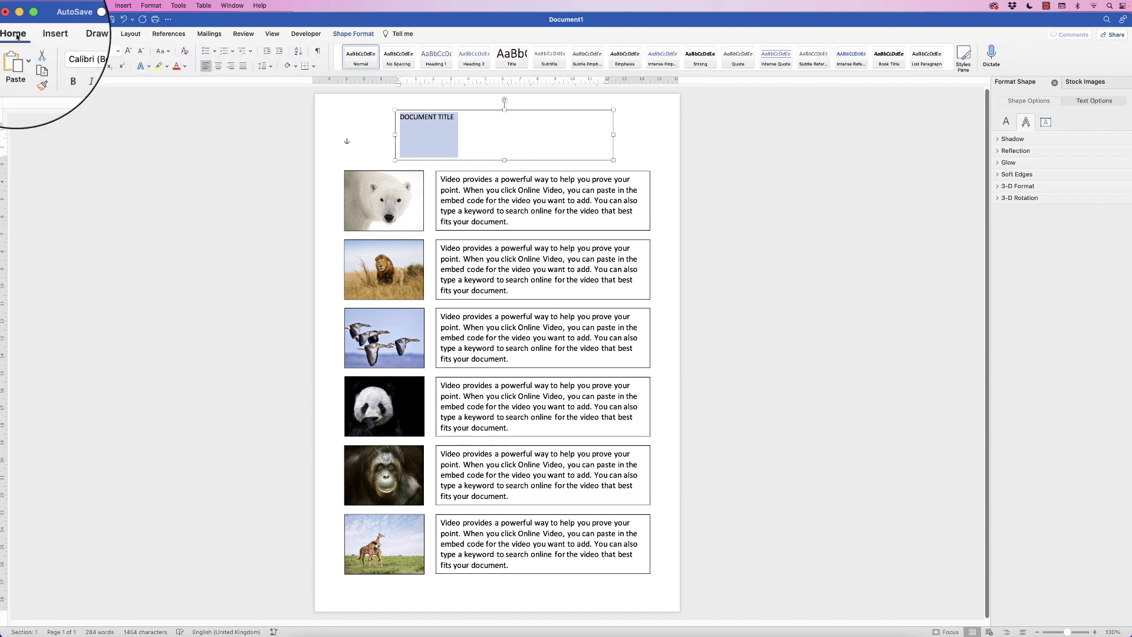
left_click(128, 52)
left_click(128, 52)
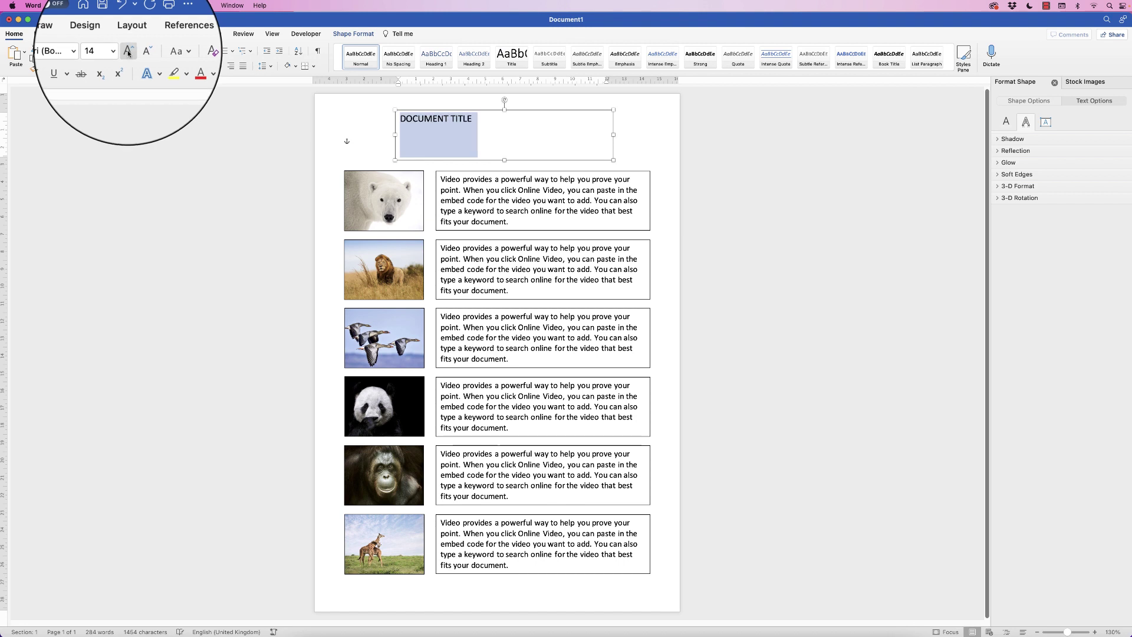
left_click(128, 52)
left_click(128, 52)
left_click(128, 52)
left_click(128, 51)
left_click(128, 52)
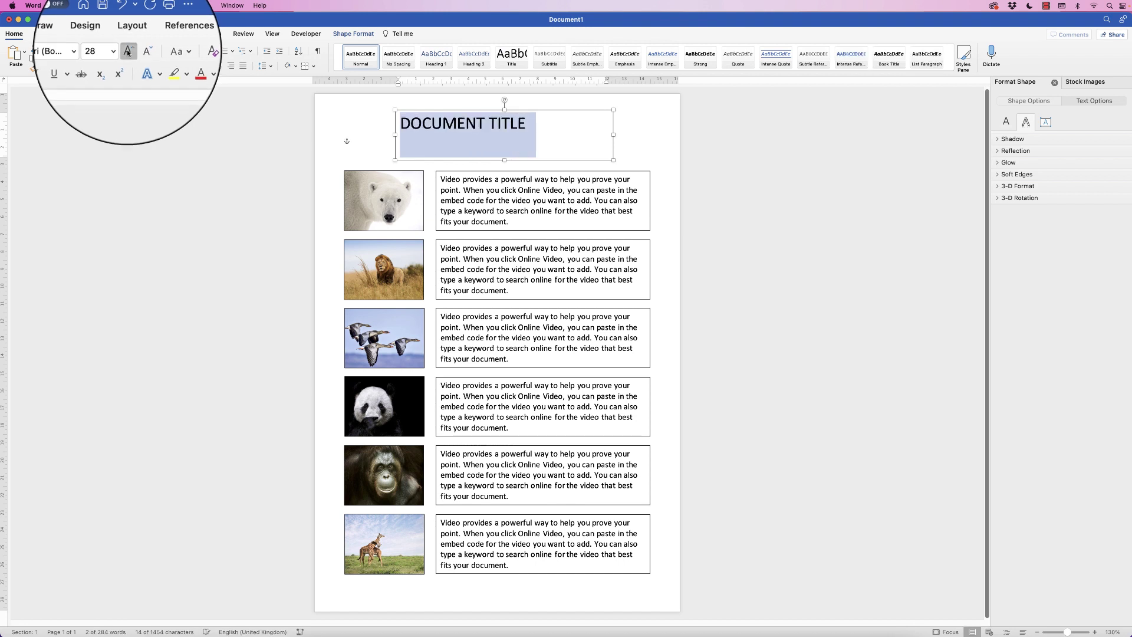
Step: Format the "DOCUMENT TITLE" text as size 36, underlined and centred within its text box
left_click(128, 52)
left_click(128, 52)
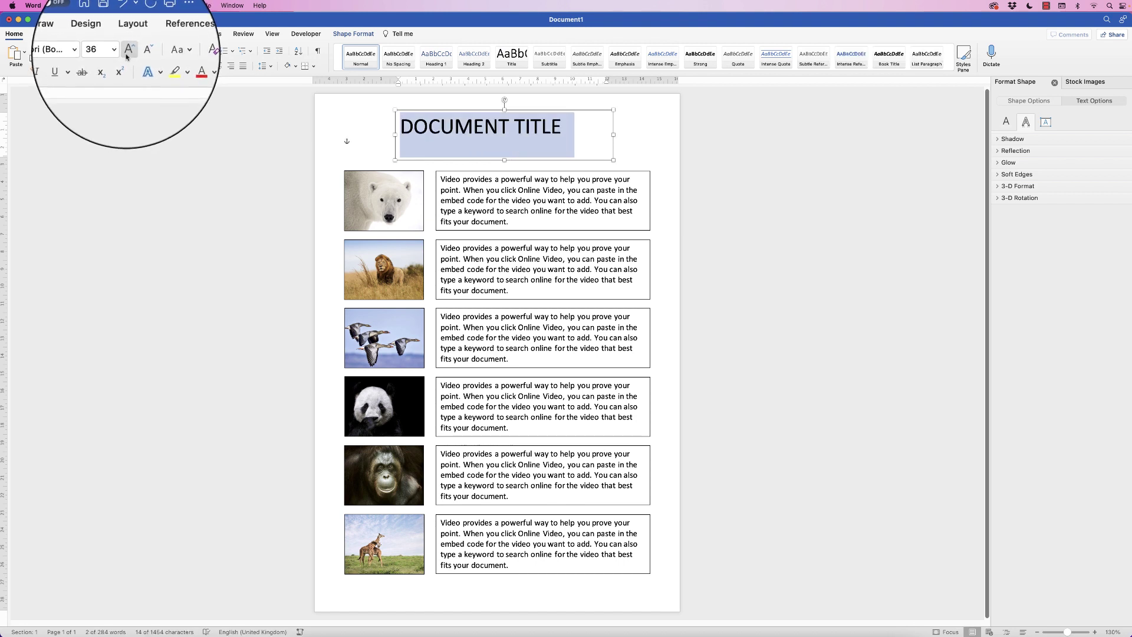
left_click(78, 68)
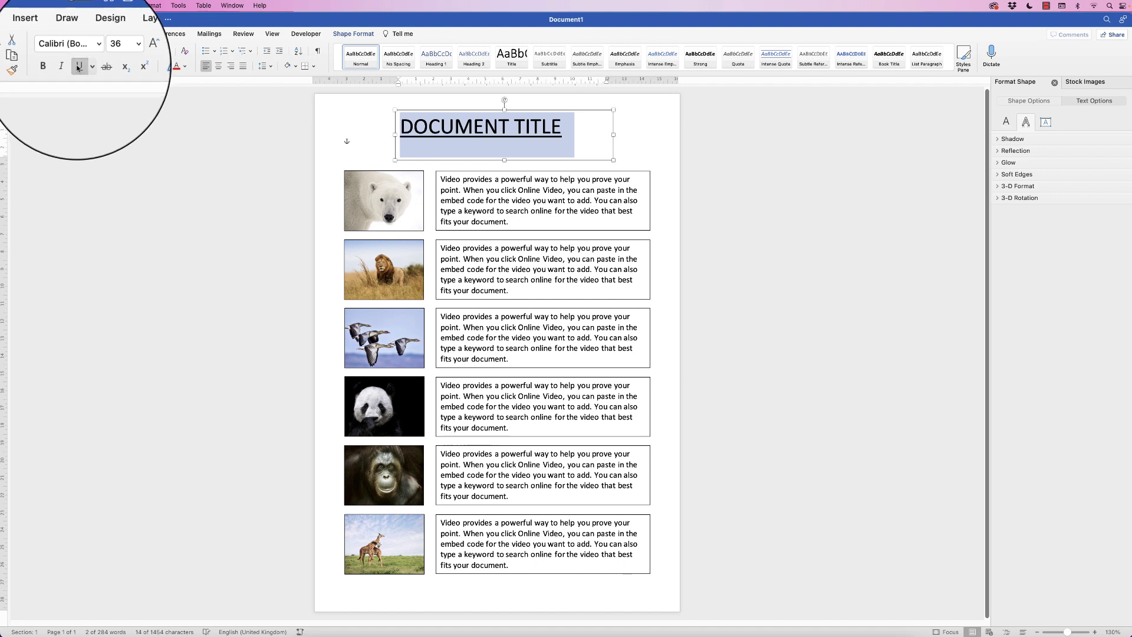
left_click(217, 69)
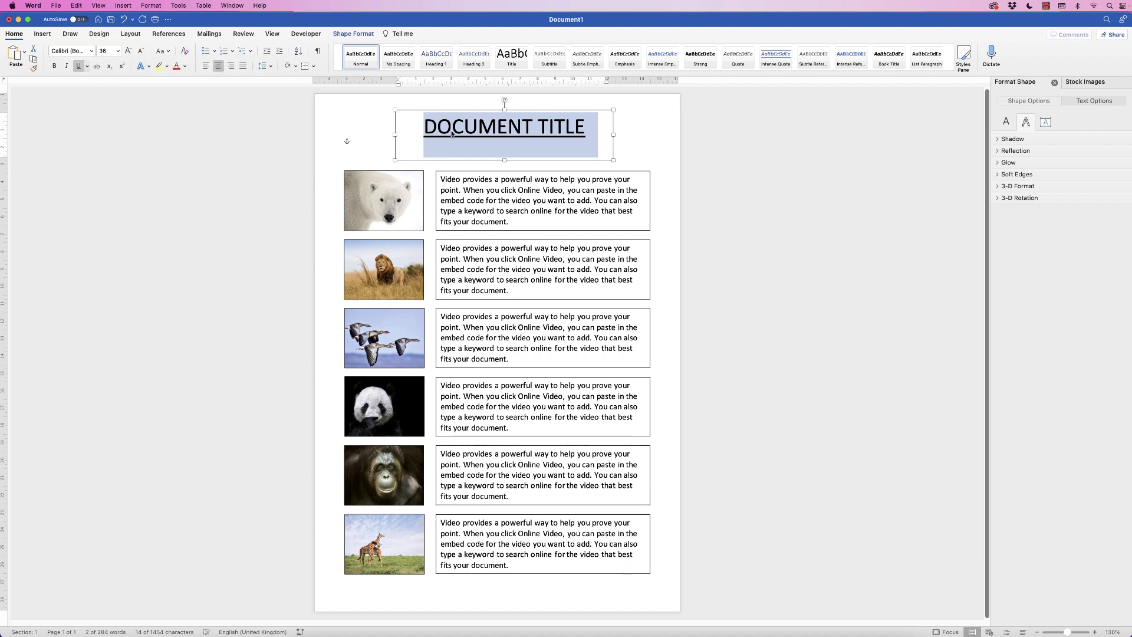
Step: Align the title text box to the horizontal centre of the page and deselect it
left_click(353, 34)
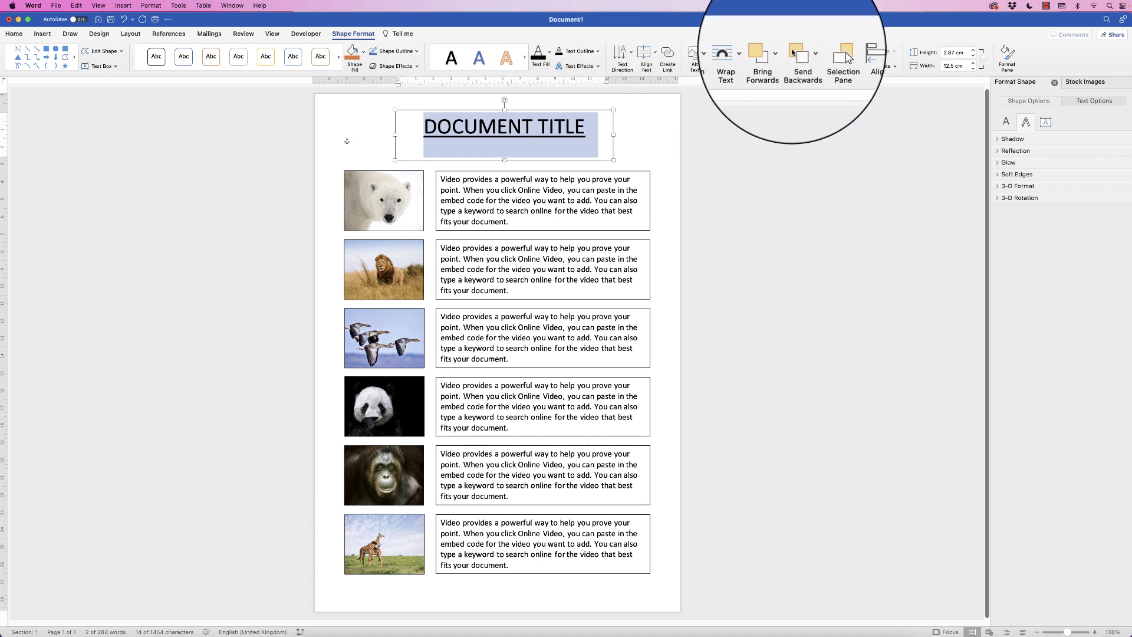
left_click(850, 58)
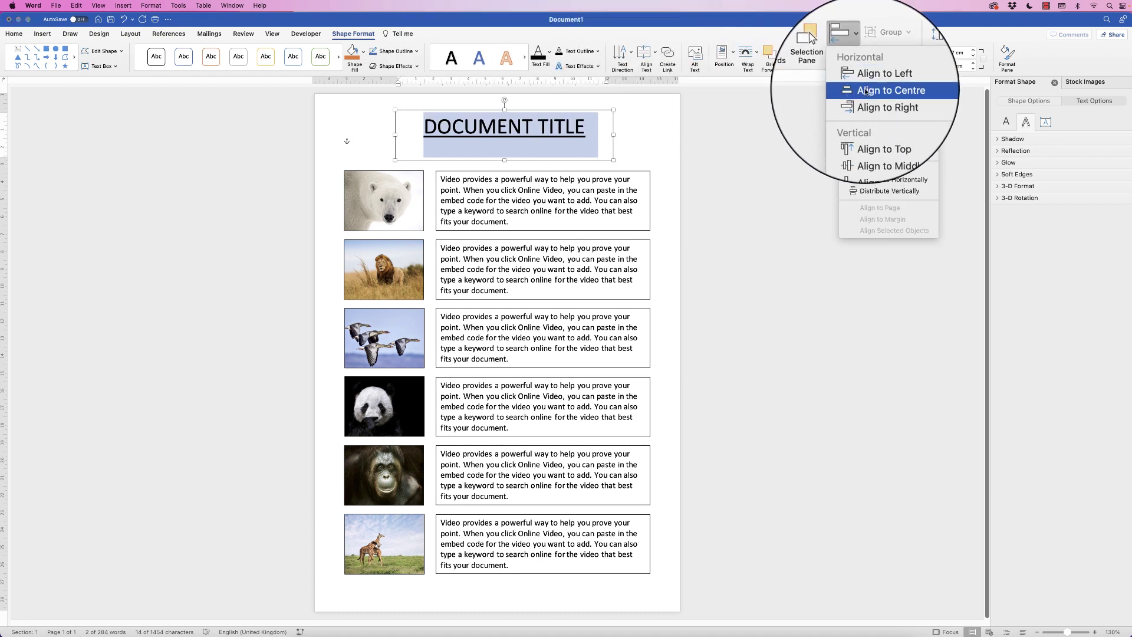
left_click(872, 92)
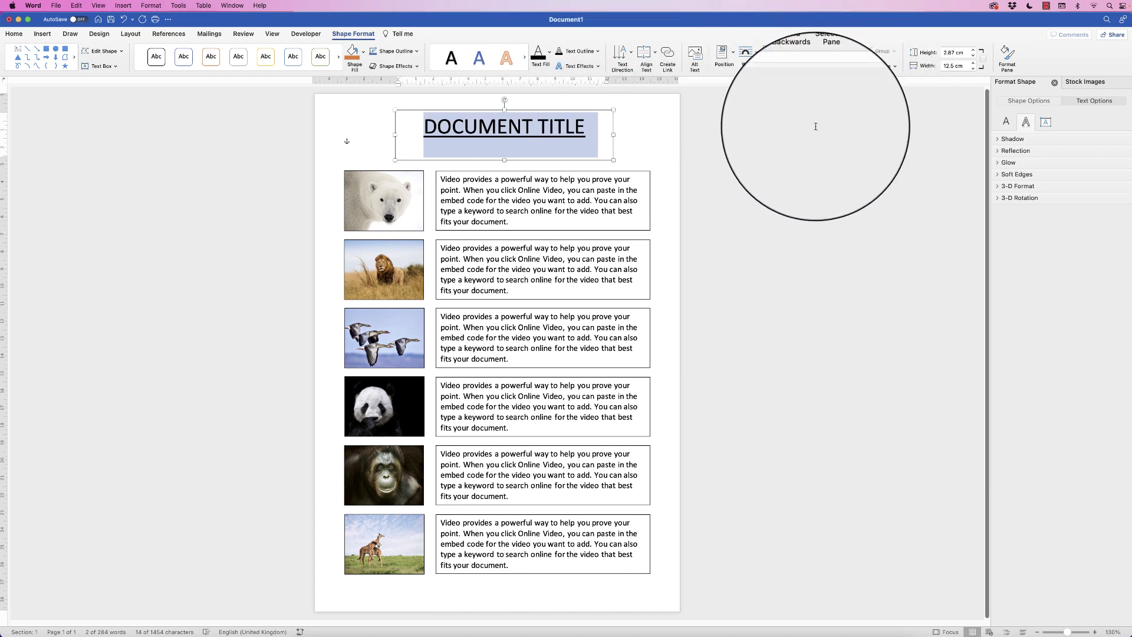
left_click(698, 171)
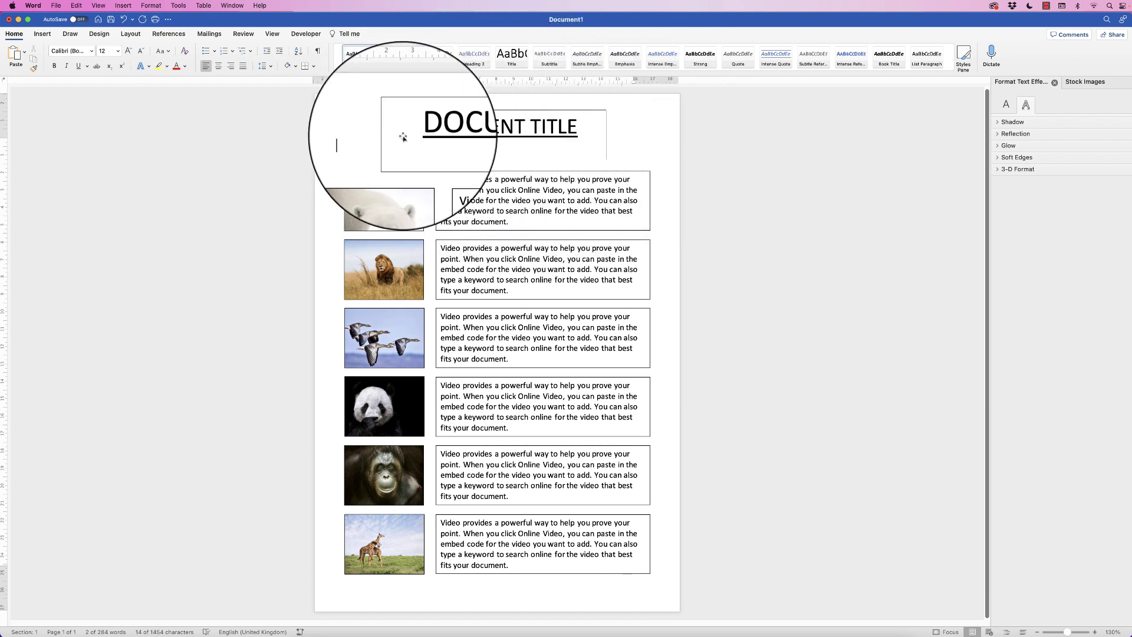
Step: Remove the outline from the title text box and deselect it
left_click(469, 150)
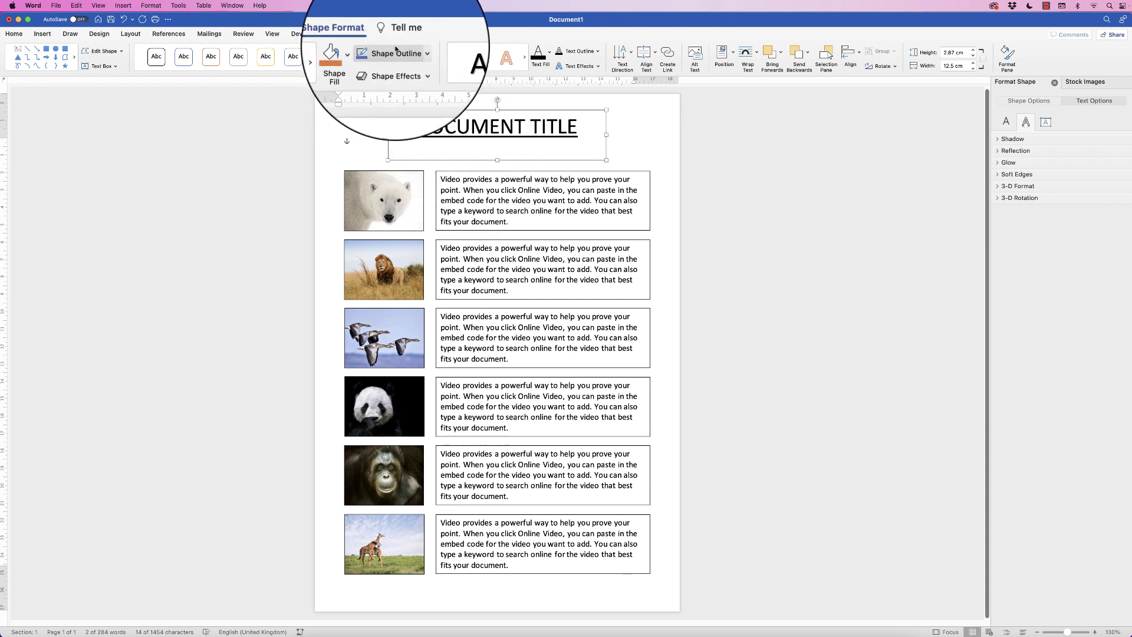
left_click(416, 53)
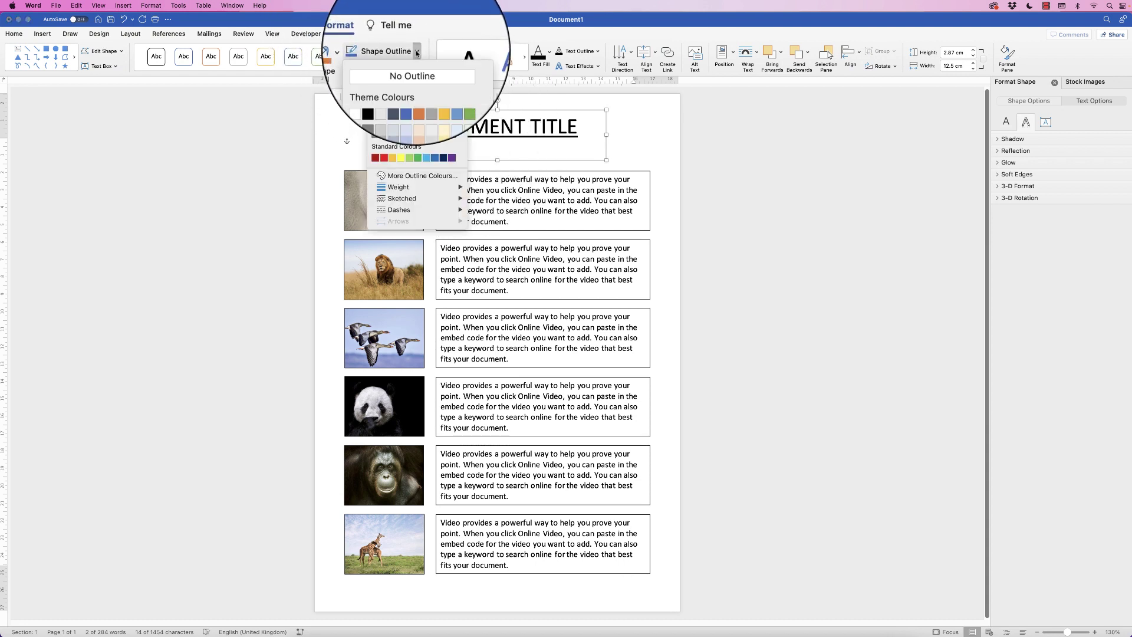
left_click(411, 69)
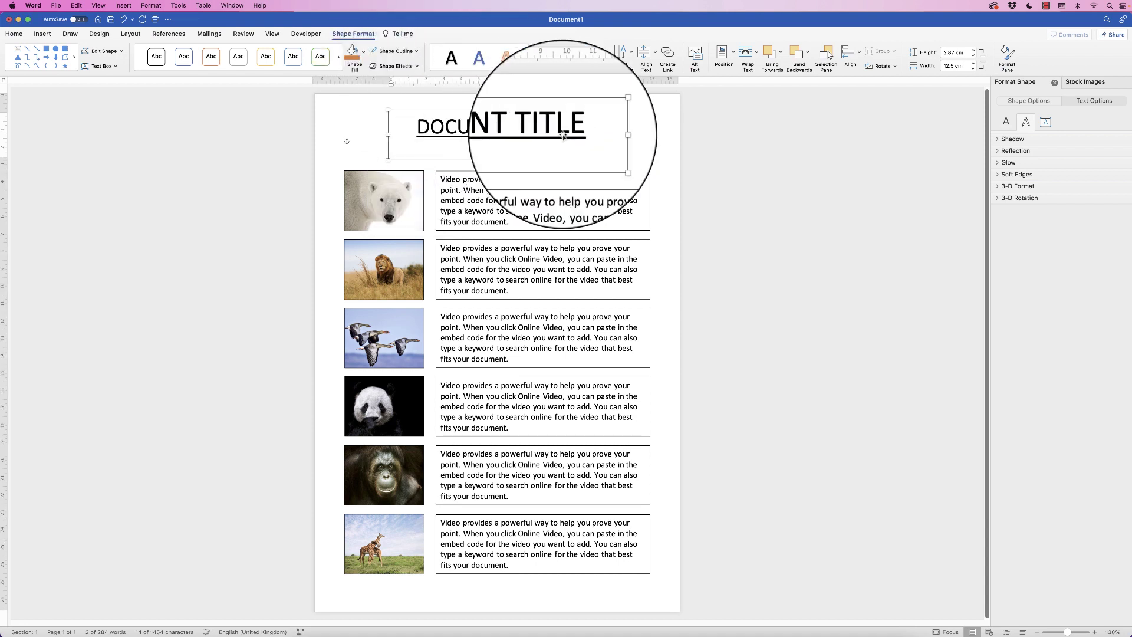
key("Escape")
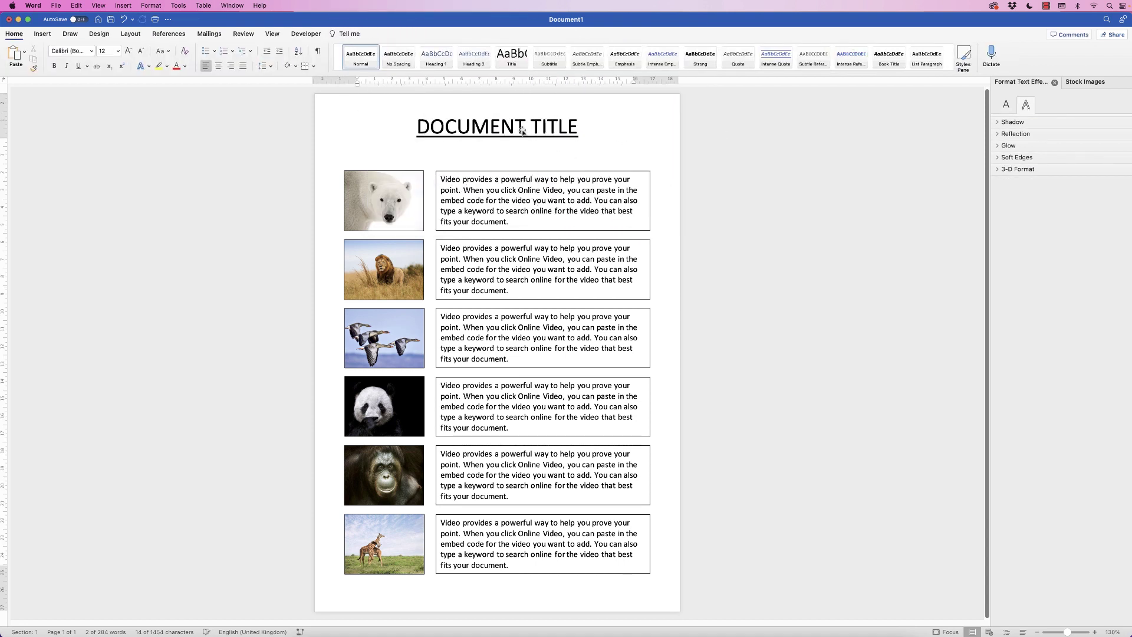
Step: Realign the title text box to the horizontal centre and nudge it slightly down the page
mouse_move(518, 129)
left_mouse_down()
mouse_move(530, 155)
mouse_move(566, 122)
mouse_move(518, 131)
left_mouse_up()
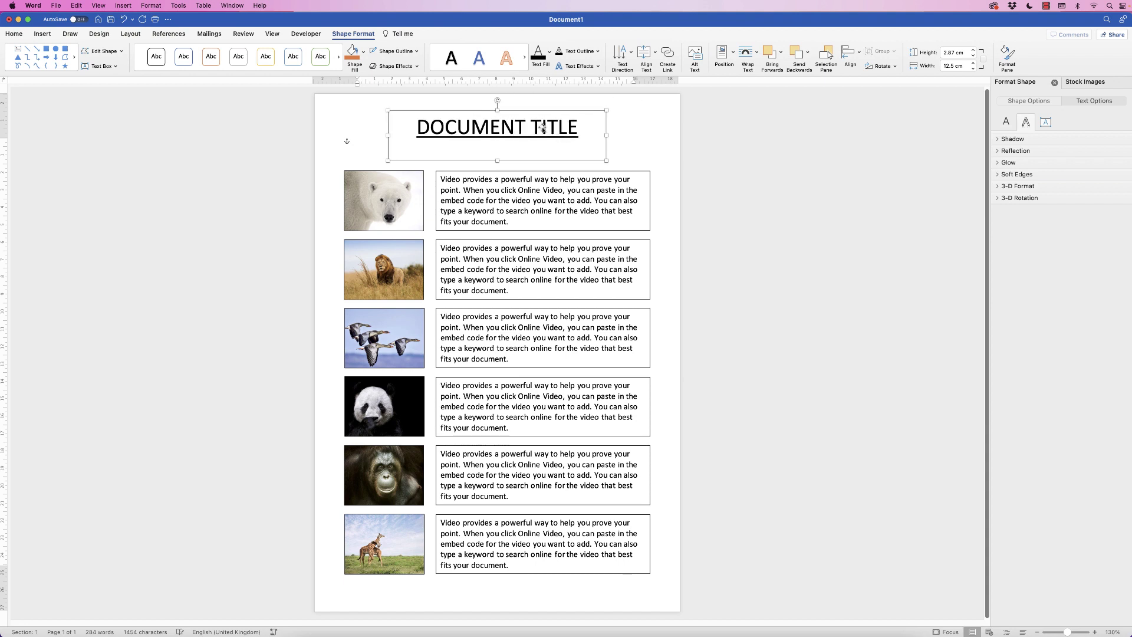
left_click(859, 54)
left_click(862, 90)
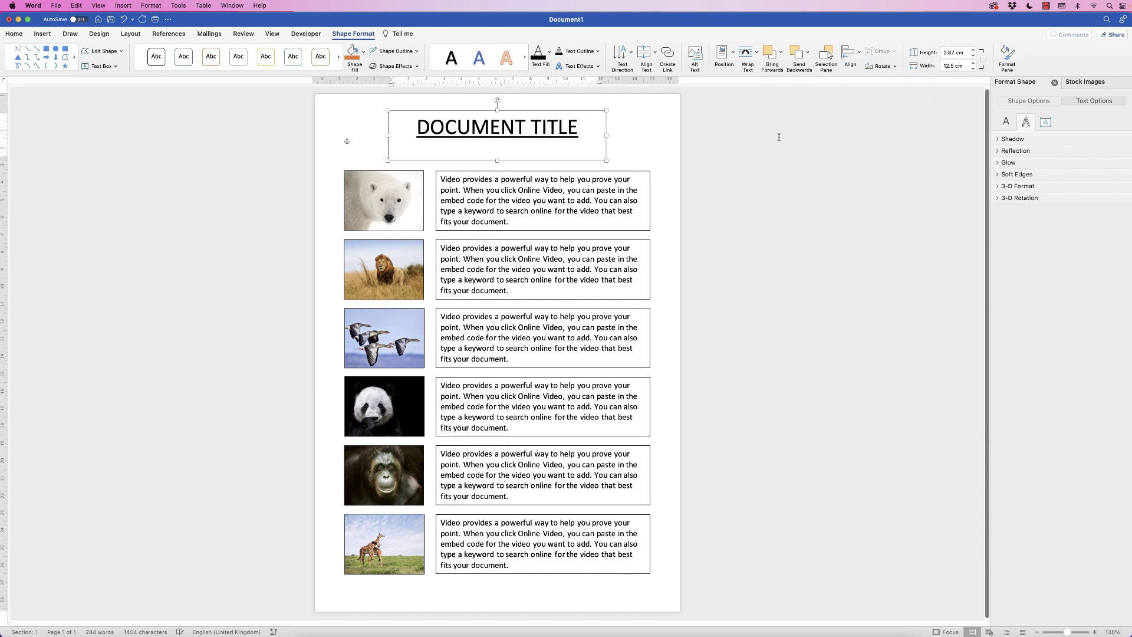
key("Down")
key("Down")
key("Down")
key("Down")
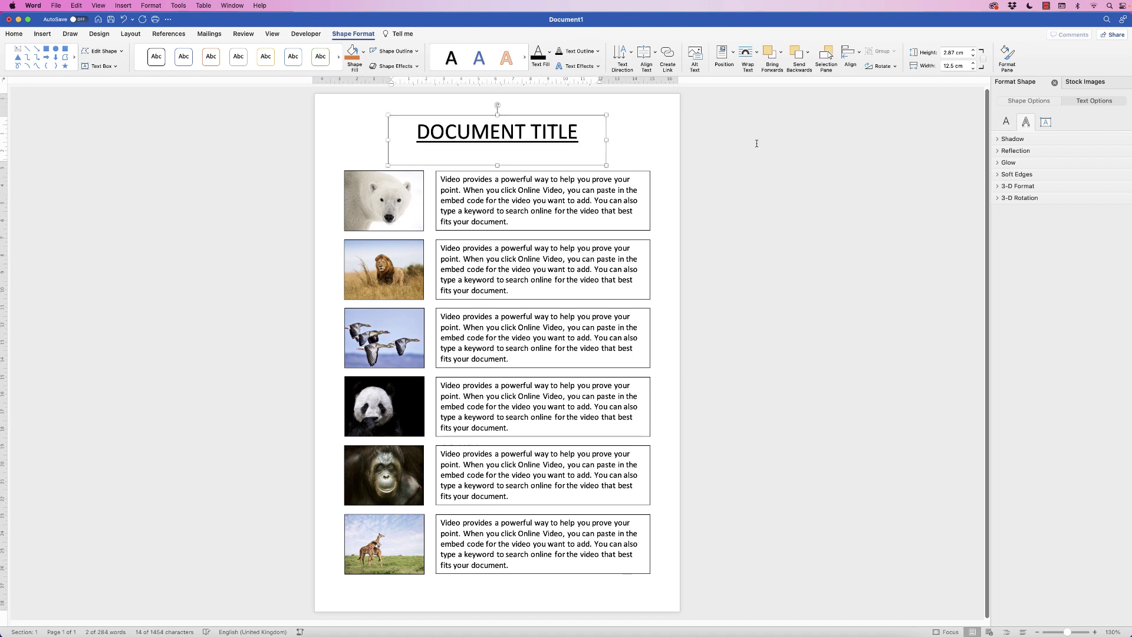
Step: Reduce the title text box's height to about 2.25 cm from its lower edge and nudge the box slightly further down
left_click_drag(498, 165, 499, 154)
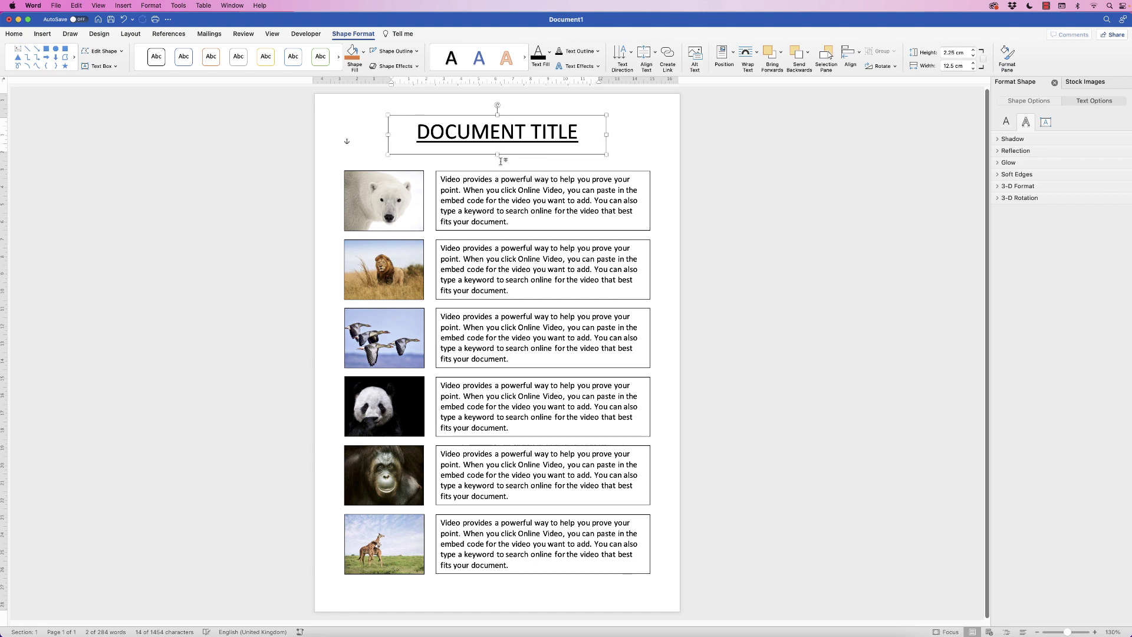
key("Down")
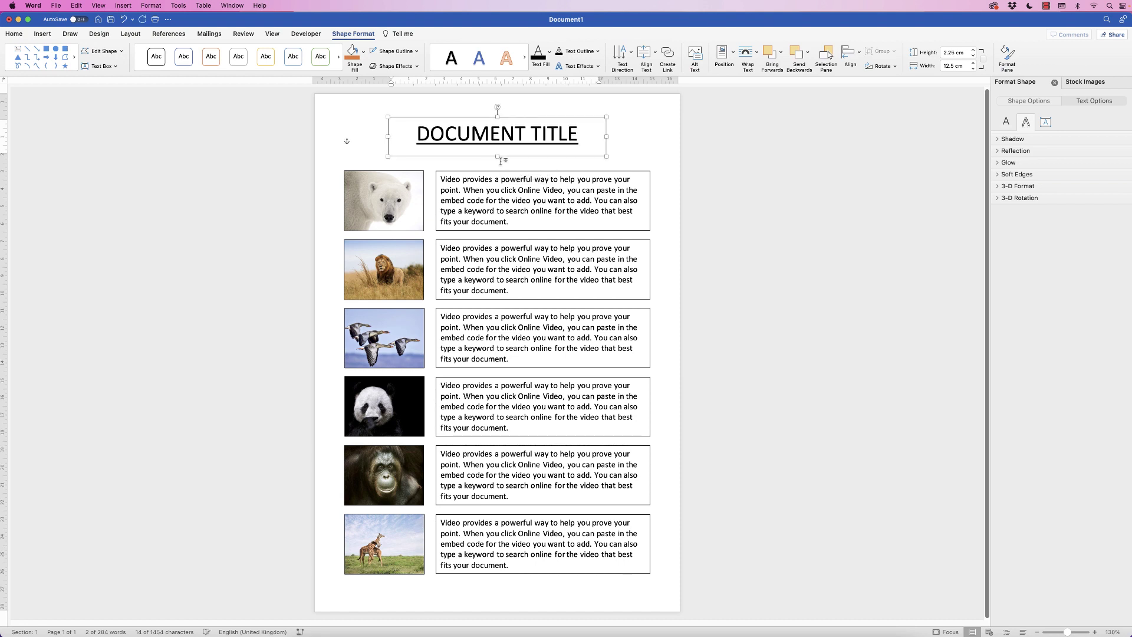
left_click(707, 172)
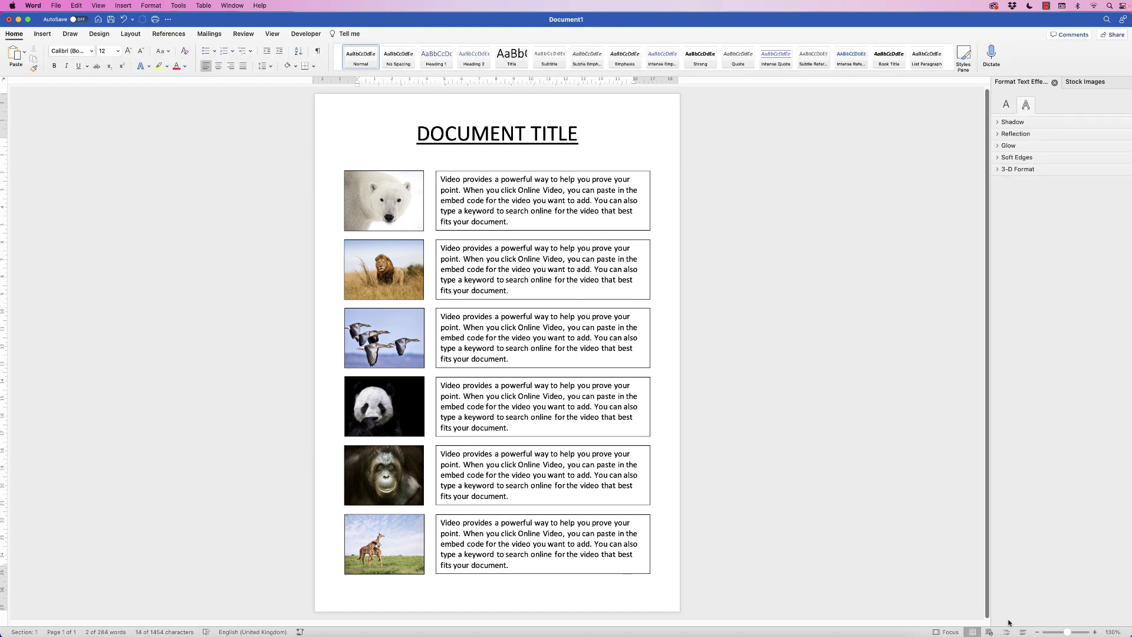
left_click_drag(1068, 632, 1065, 631)
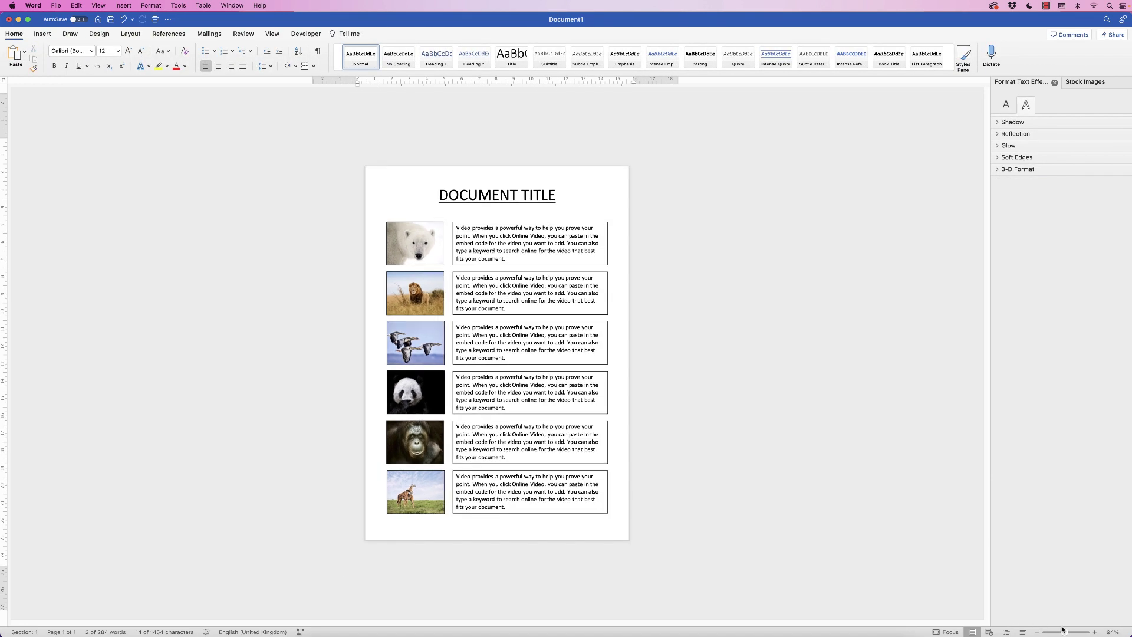